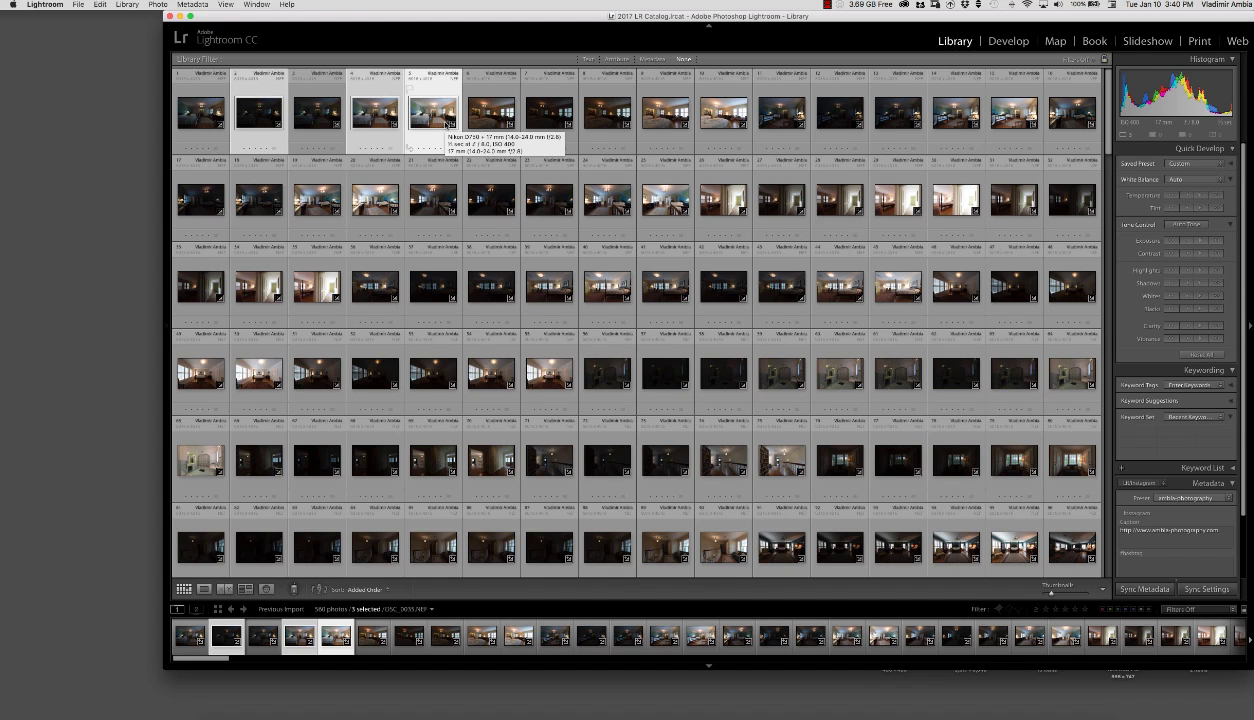
Select the first five bedroom exposures, set their rating to 0 and give them the red color label.
shift+click(198, 118)
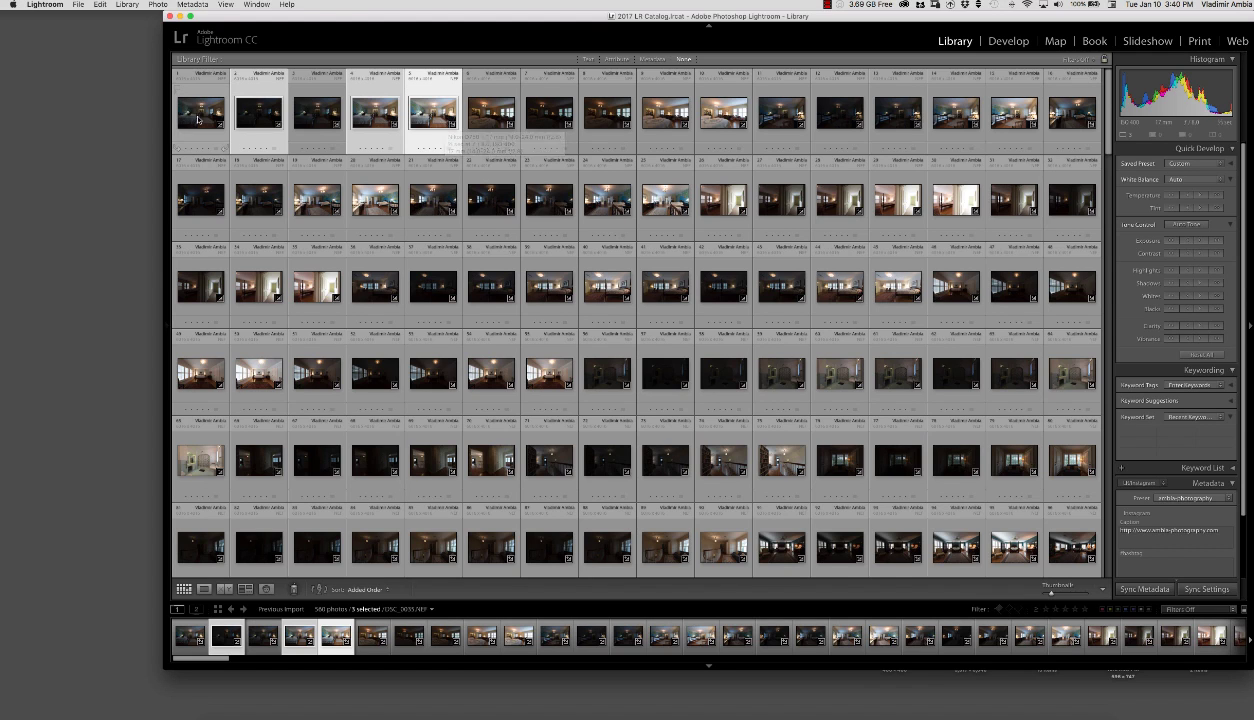
key(5)
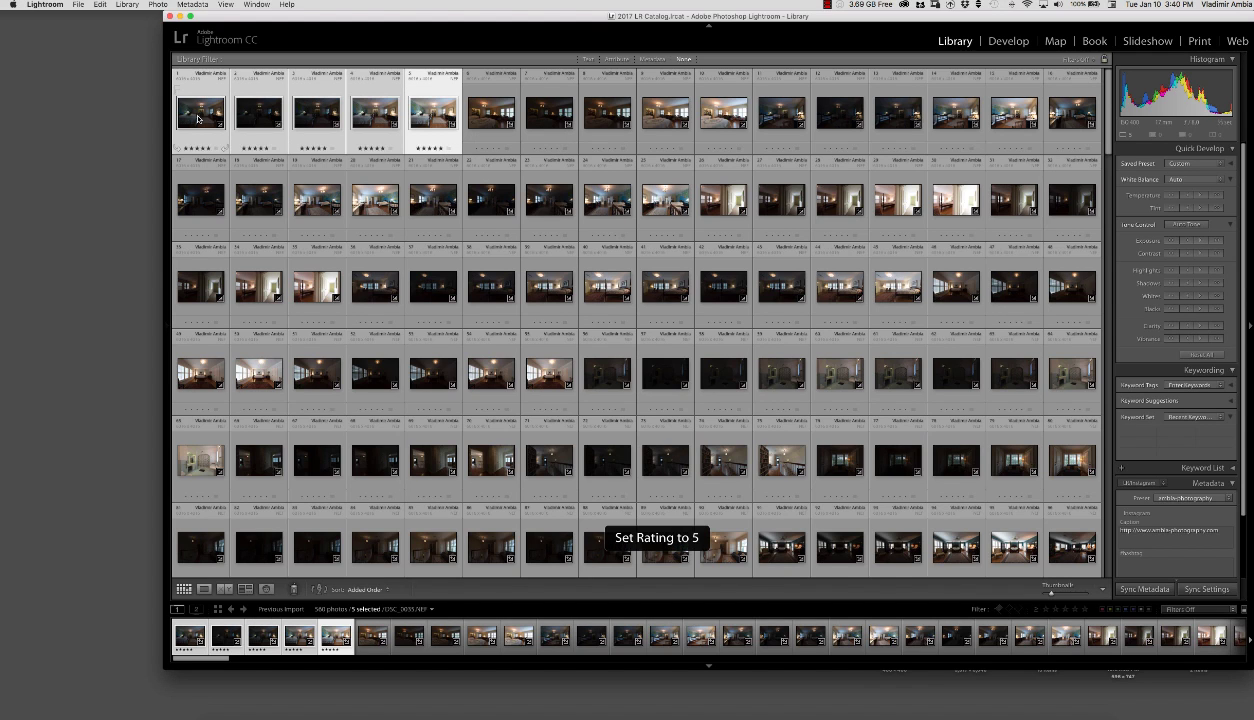
key(0)
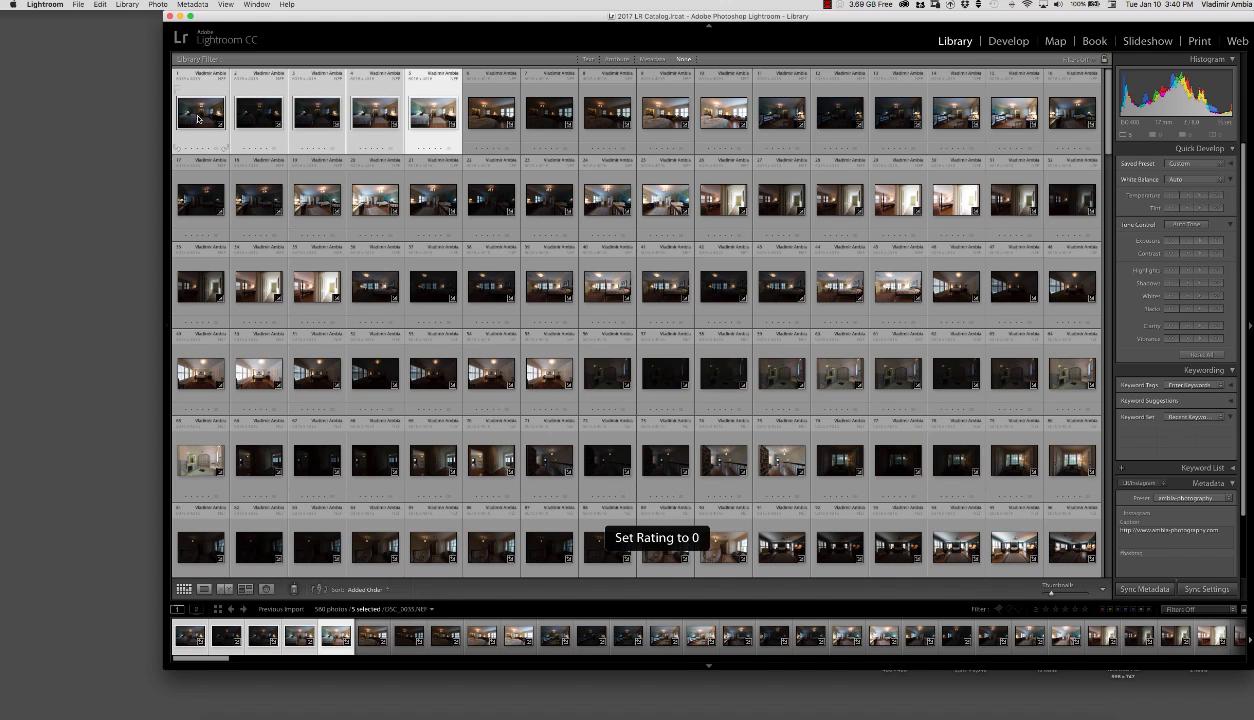
key(6)
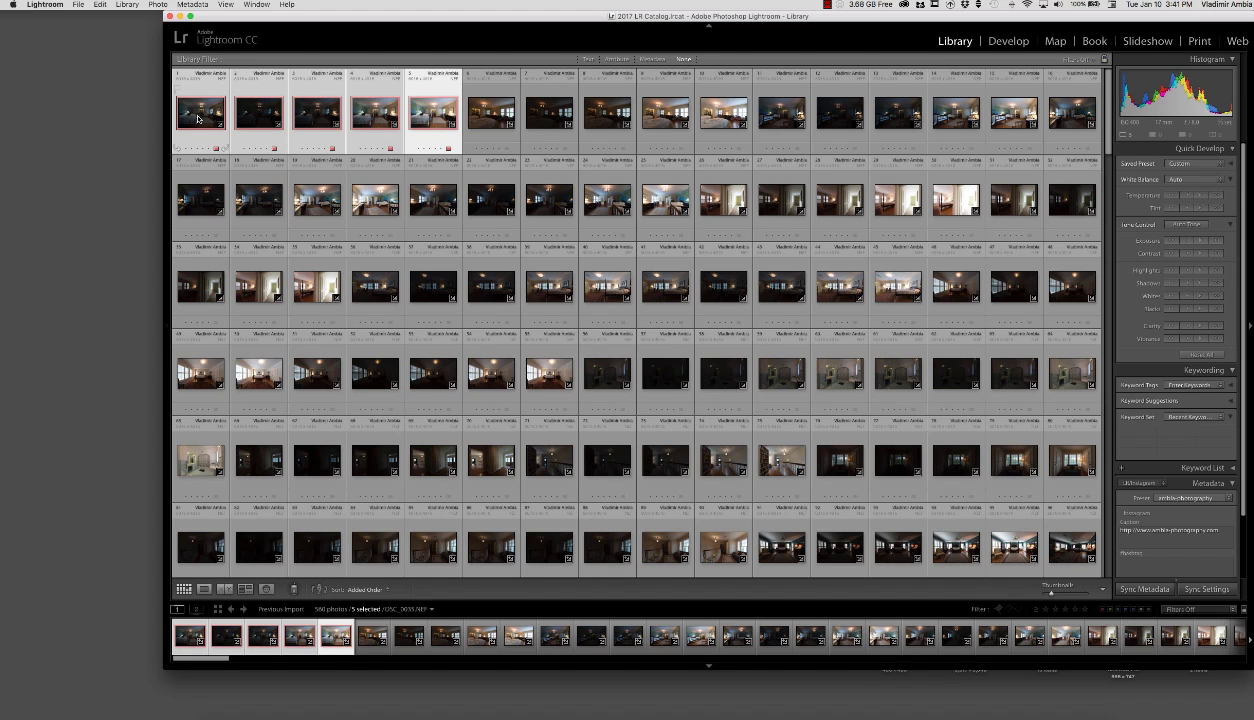
Open the first red-labeled bedroom exposure in Loupe view and enlarge the window.
super+click(305, 114)
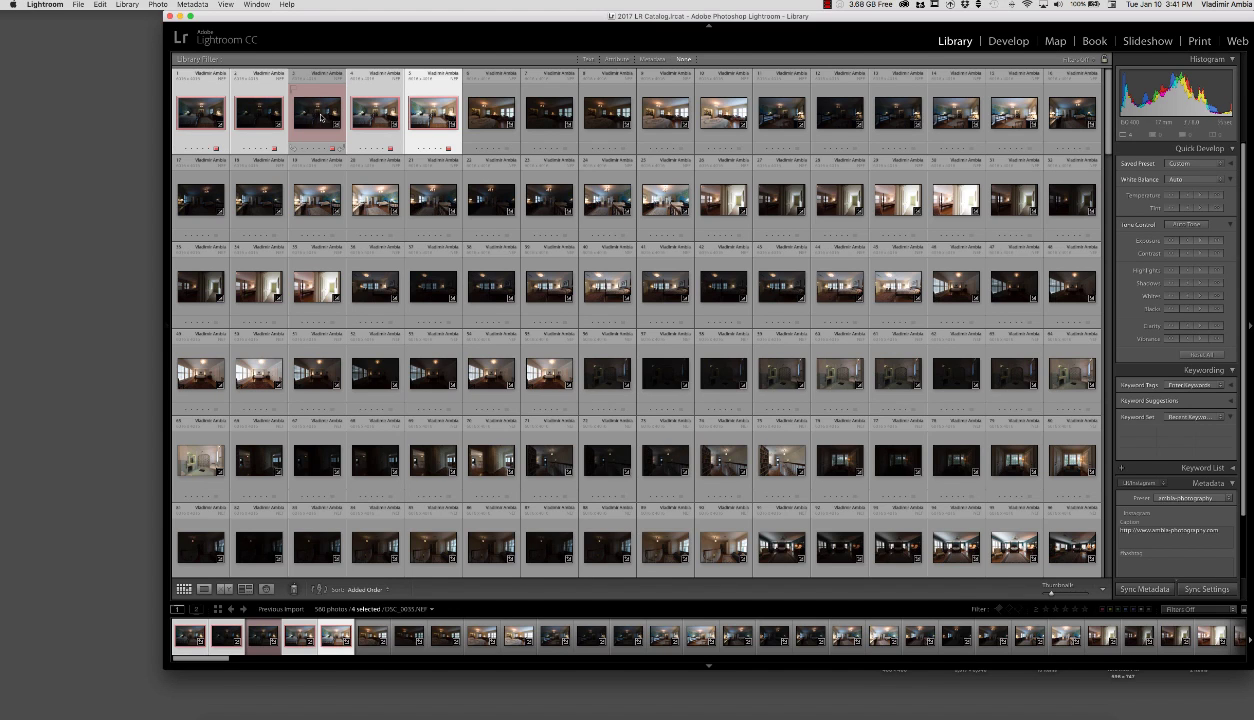
super+click(320, 118)
click(204, 113)
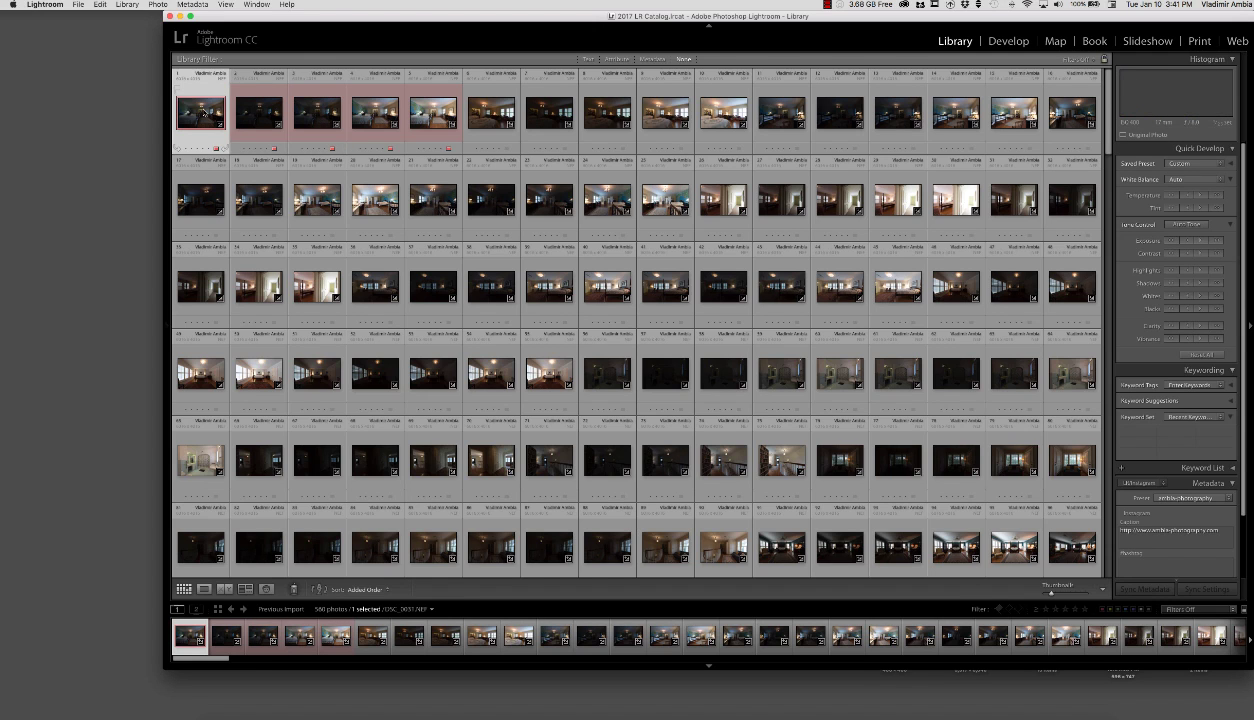
double_click(204, 113)
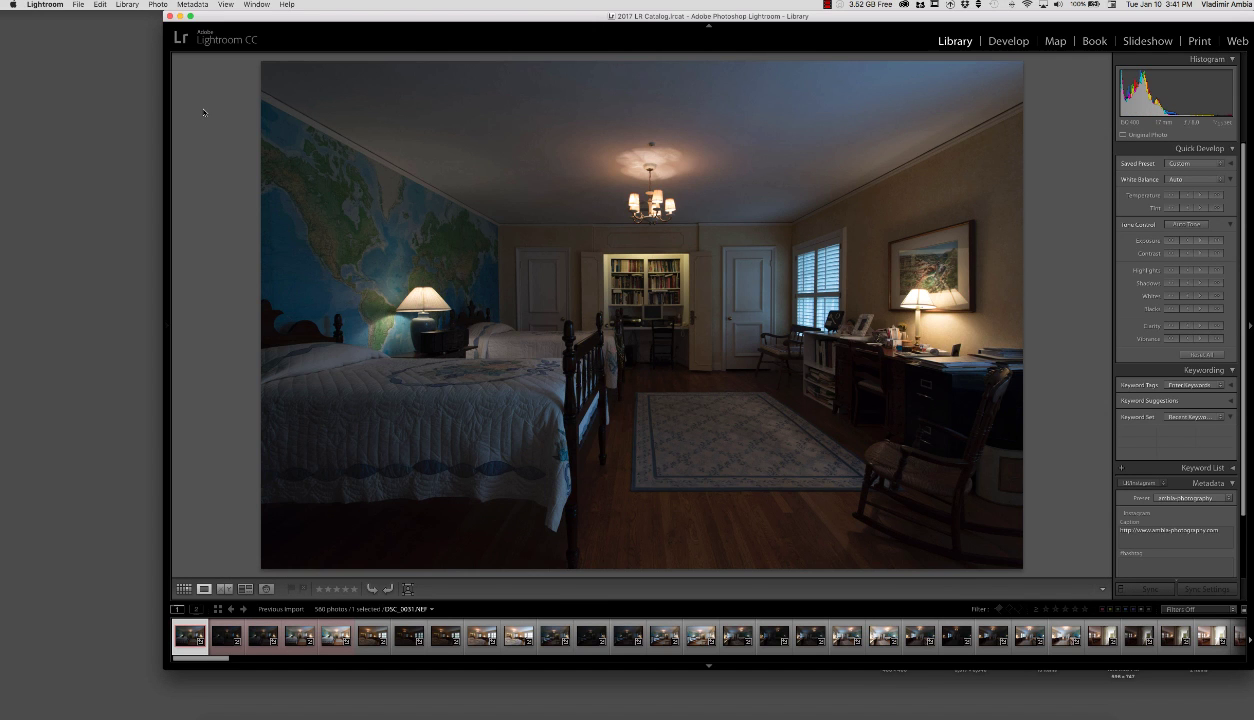
drag(164, 667, 115, 683)
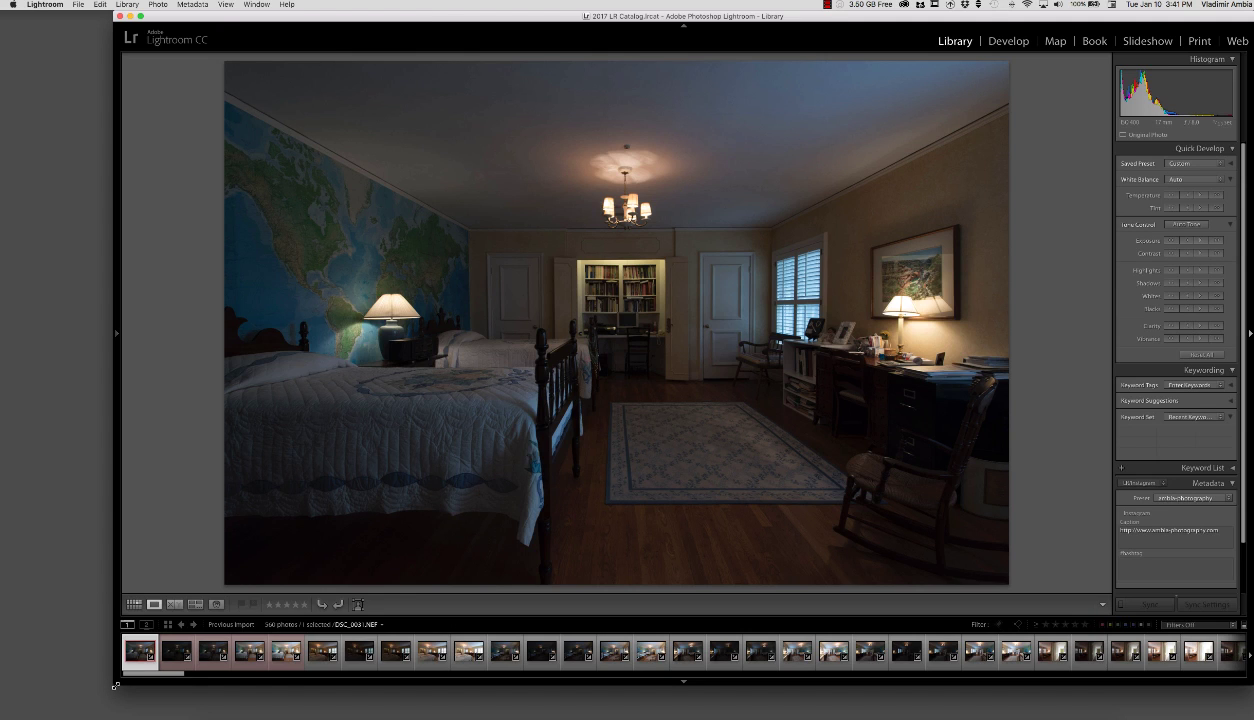
drag(116, 686, 107, 689)
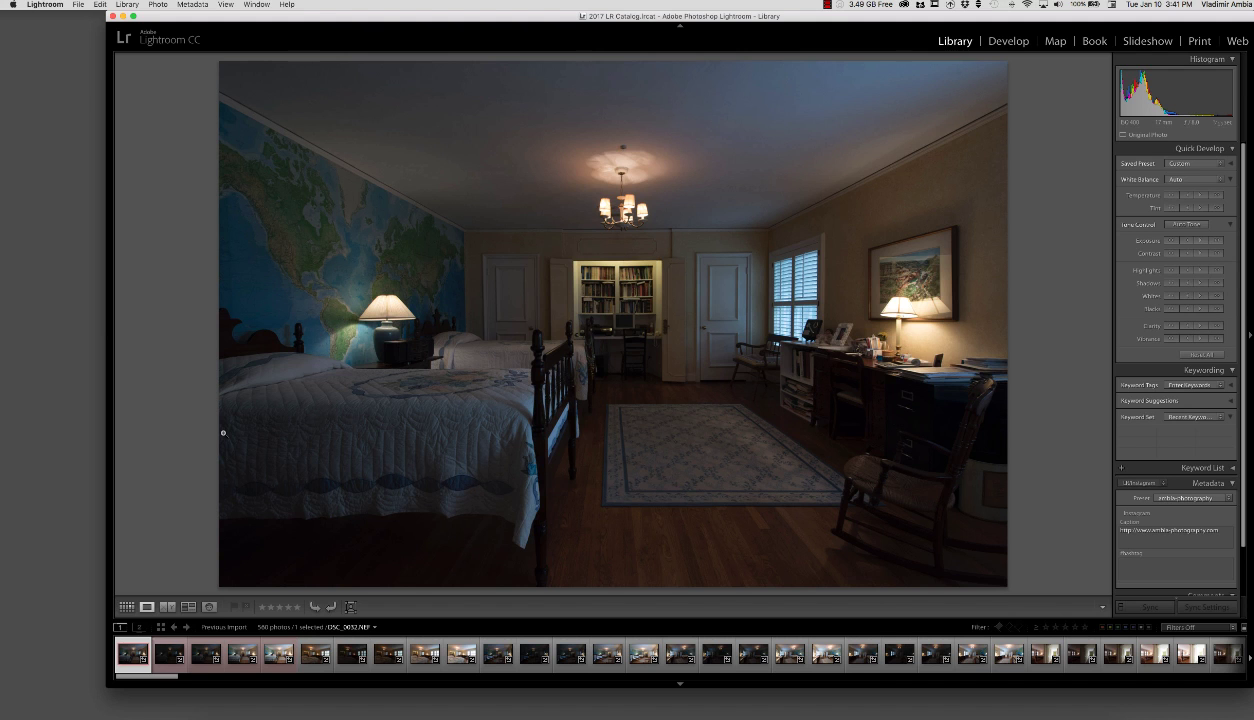
Compare the five bracketed bedroom exposures one by one, from the darkest to the brightest.
key(Right)
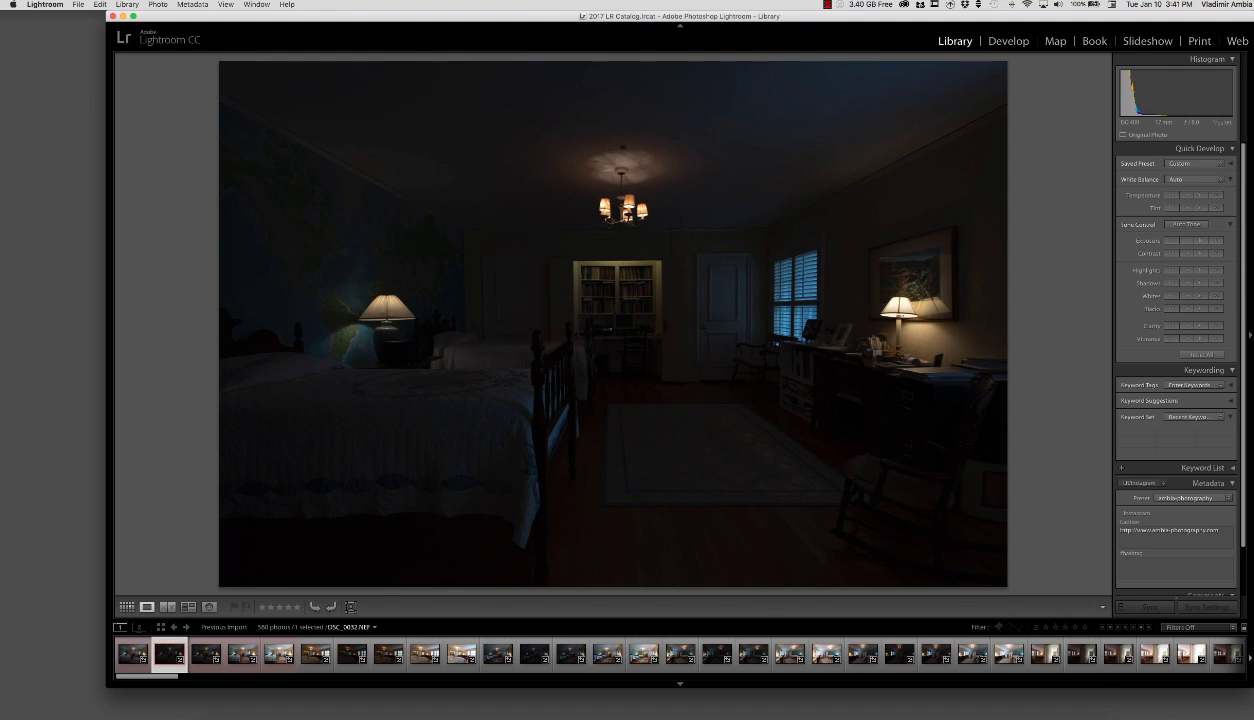
key(Right)
key(Right)
key(Right)
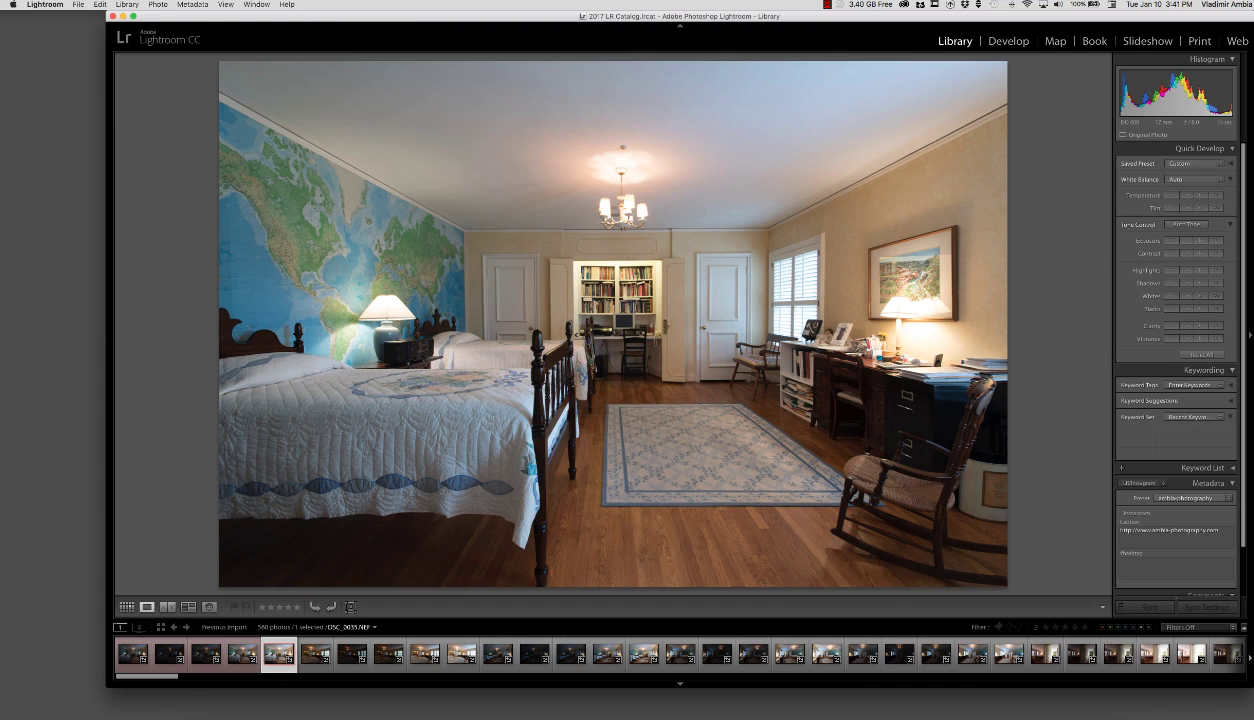
key(Left)
key(Left)
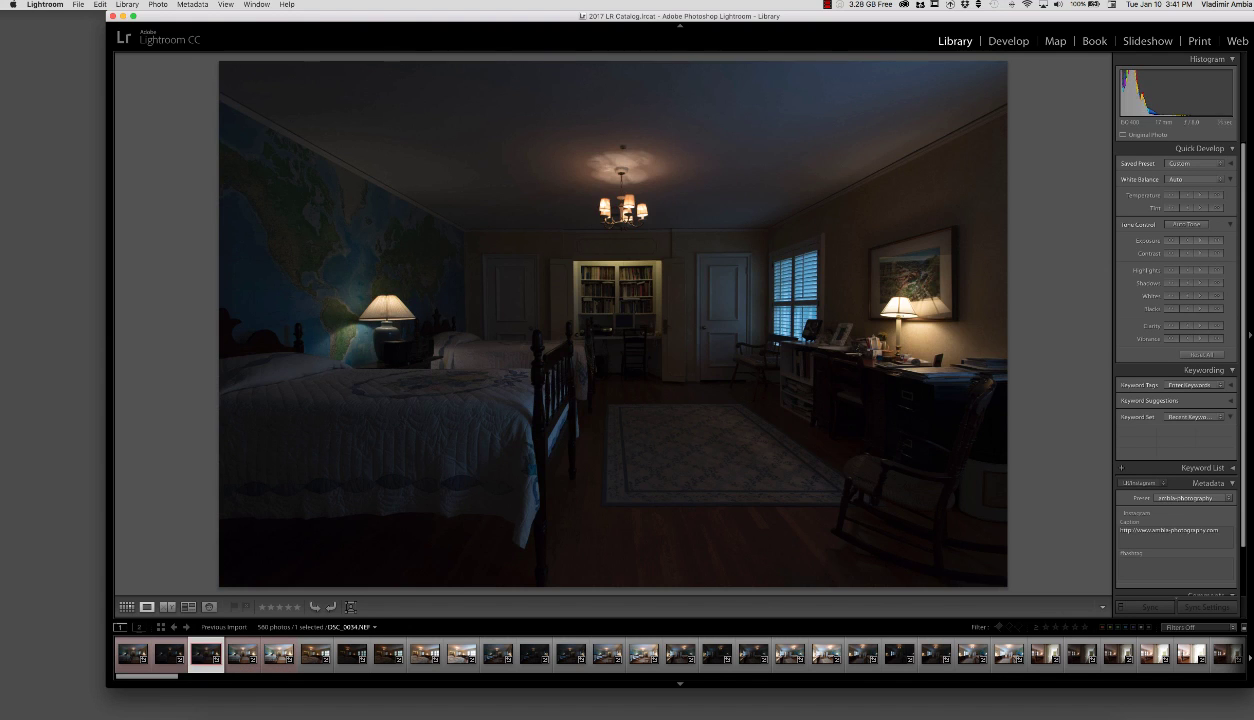
key(Left)
key(Right)
key(Right)
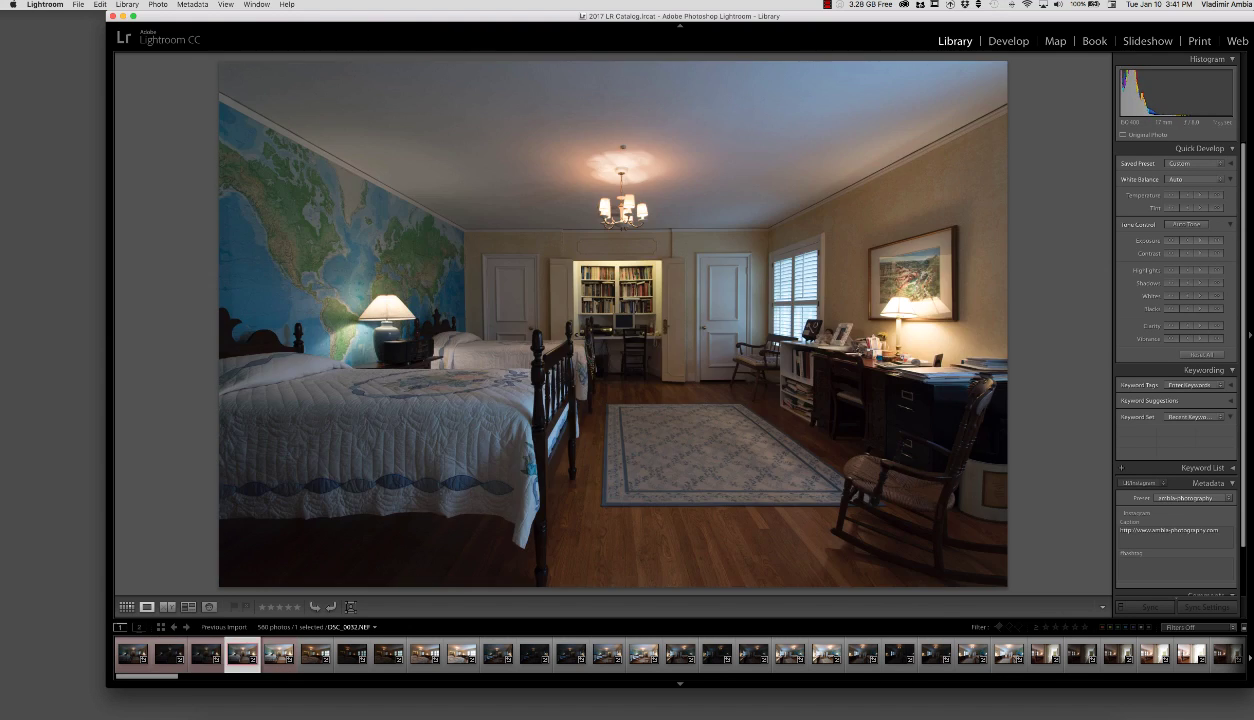
key(Right)
key(Left)
key(Right)
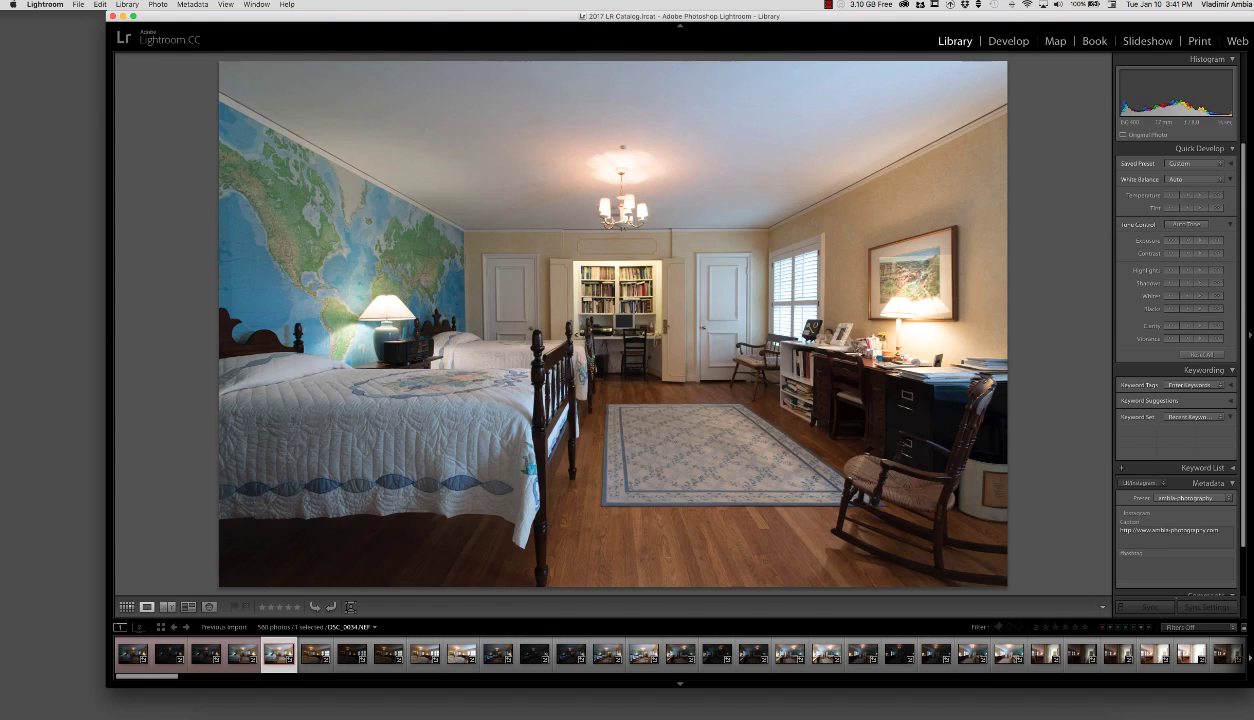
Rate the darkest bedroom exposure and the two brightest ones with 1 star each.
key(Left)
key(Left)
key(Left)
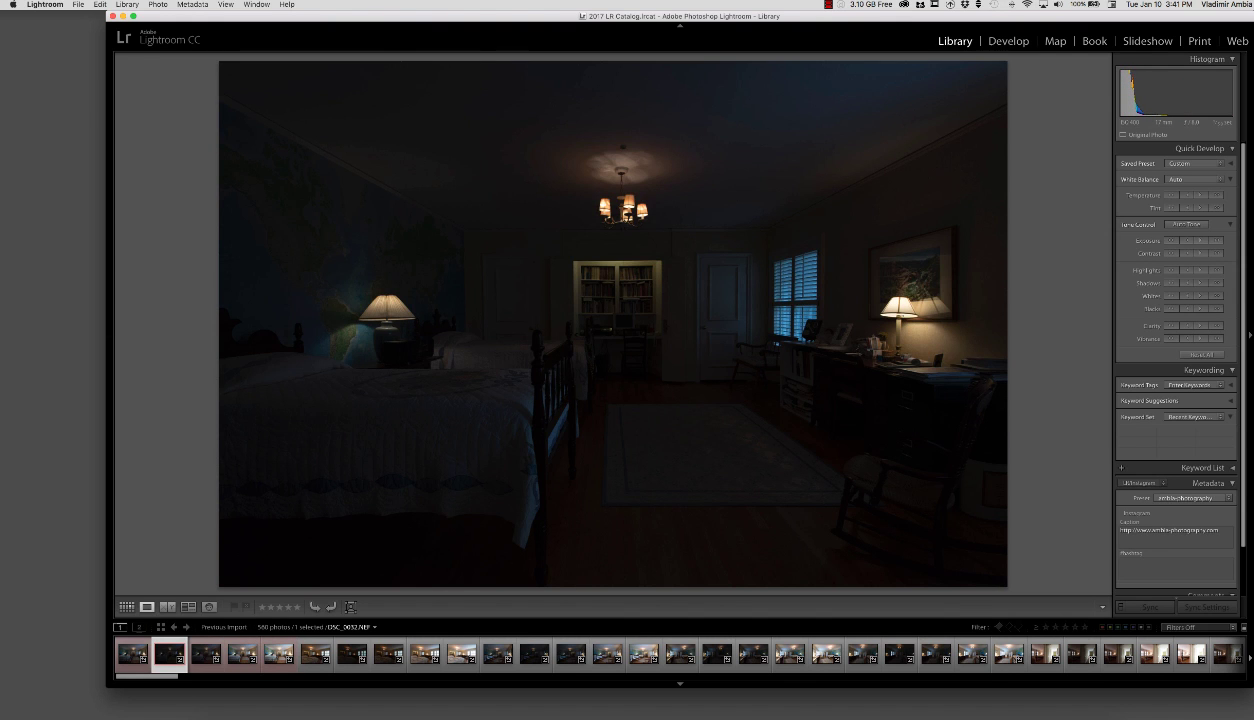
key(1)
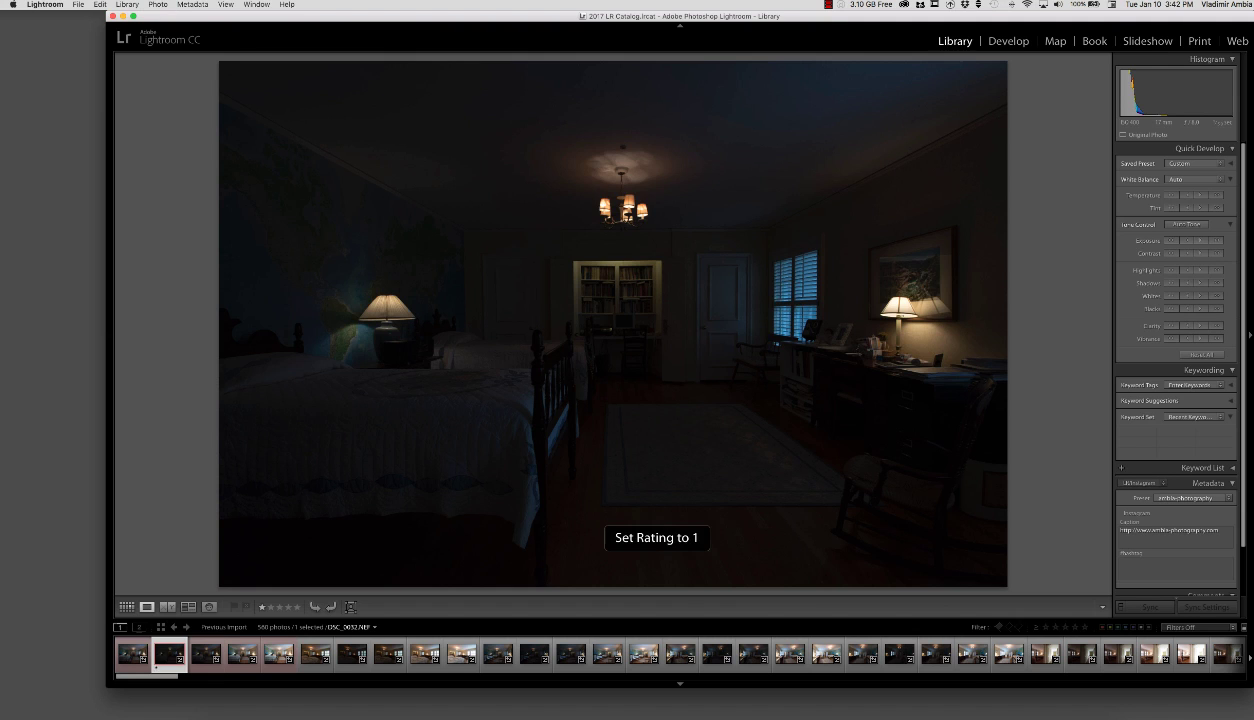
key(Right)
key(Right)
key(1)
key(Right)
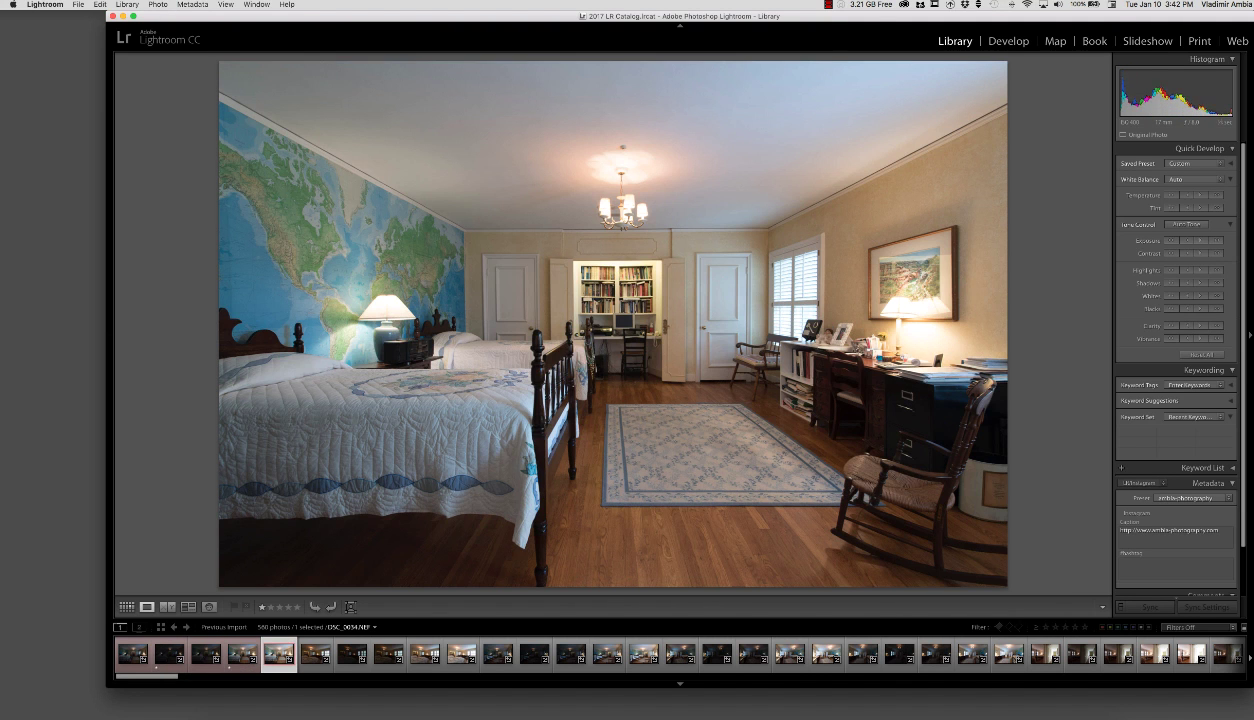
key(1)
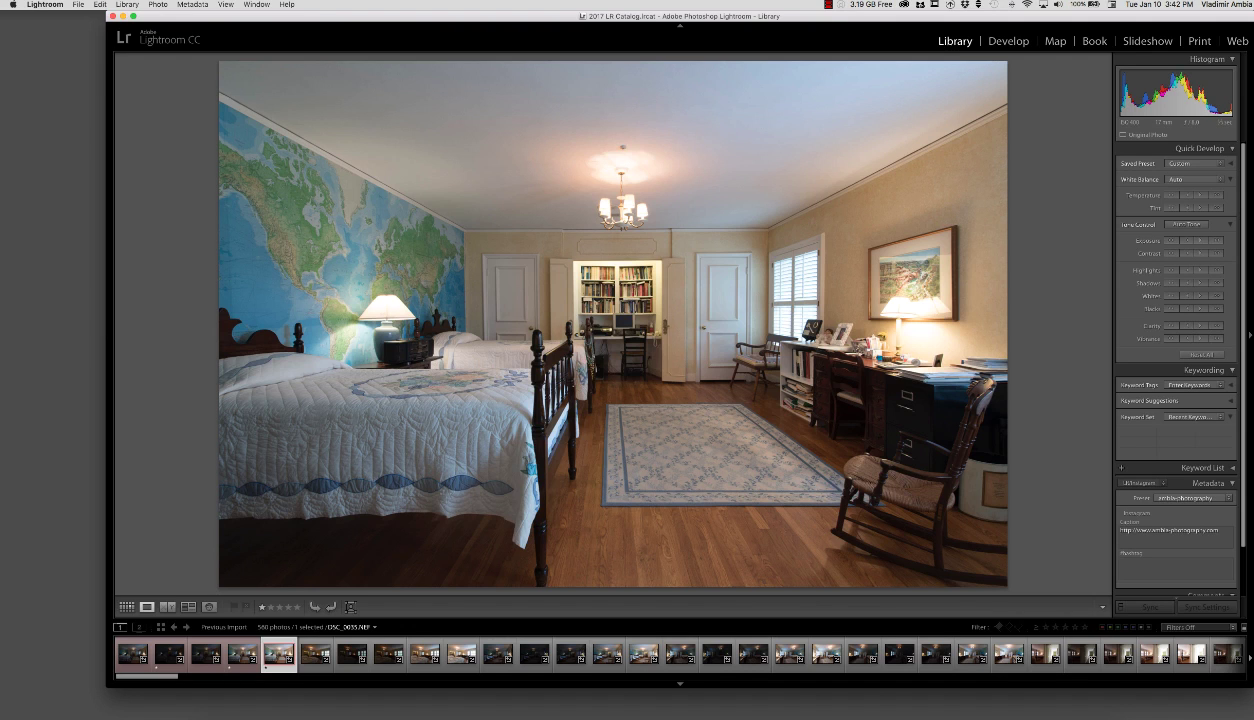
Open the three one-star bedroom exposures together as layers in Photoshop and enlarge its window.
super+click(168, 655)
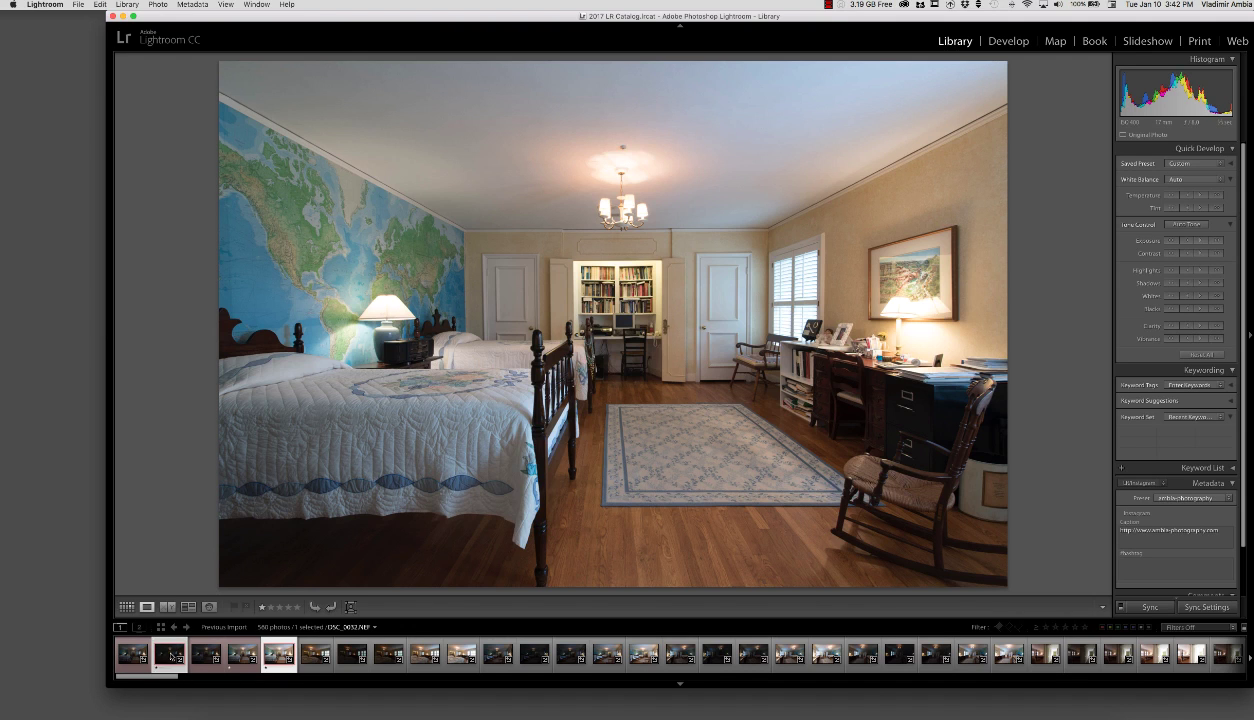
super+click(240, 657)
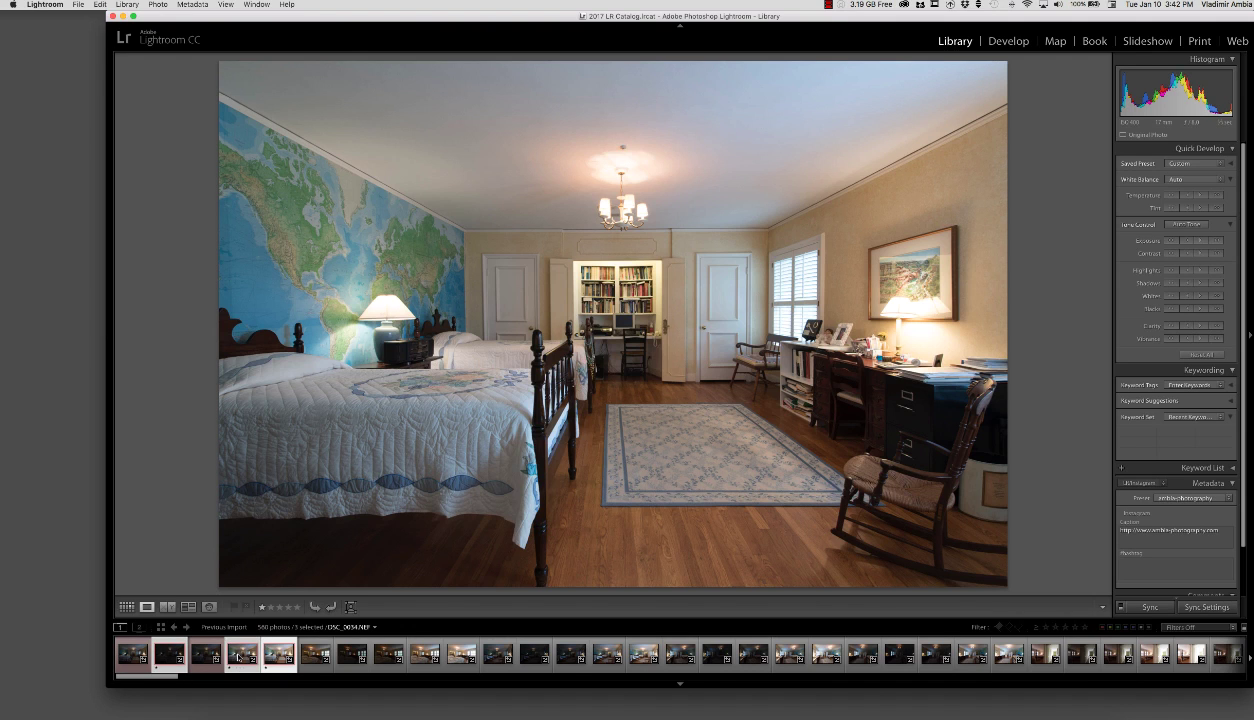
right_click(238, 656)
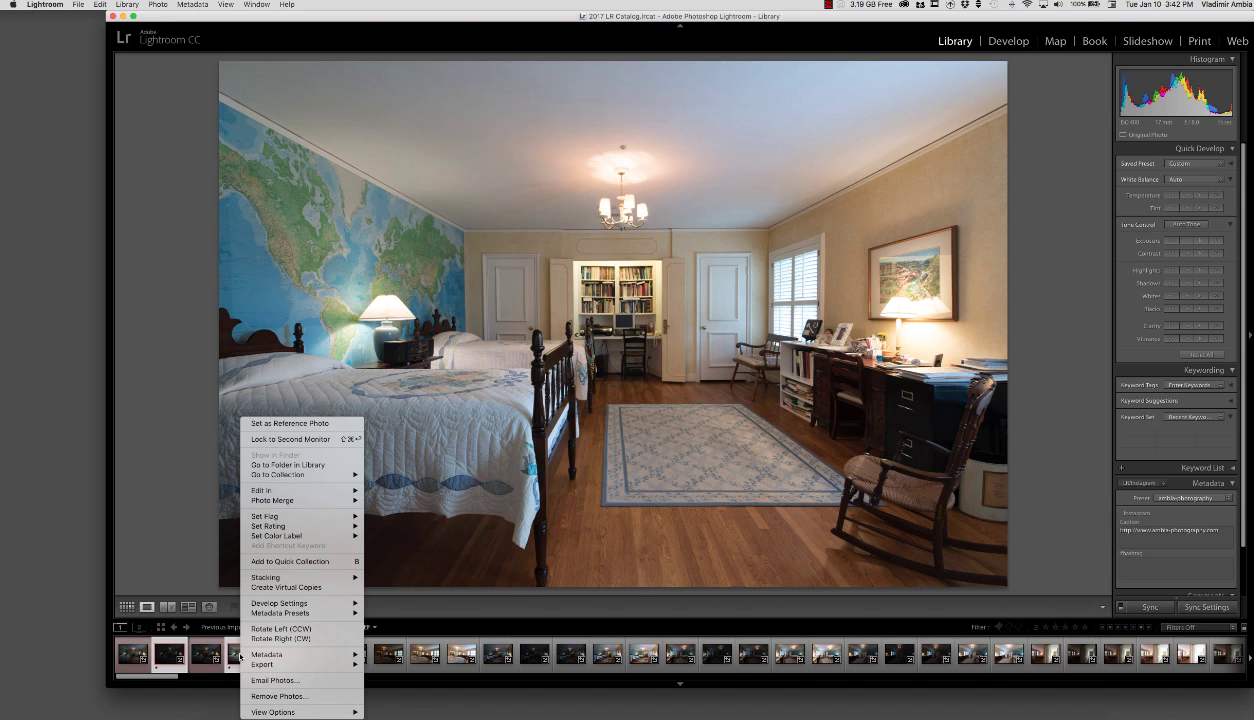
mouse_move(316, 490)
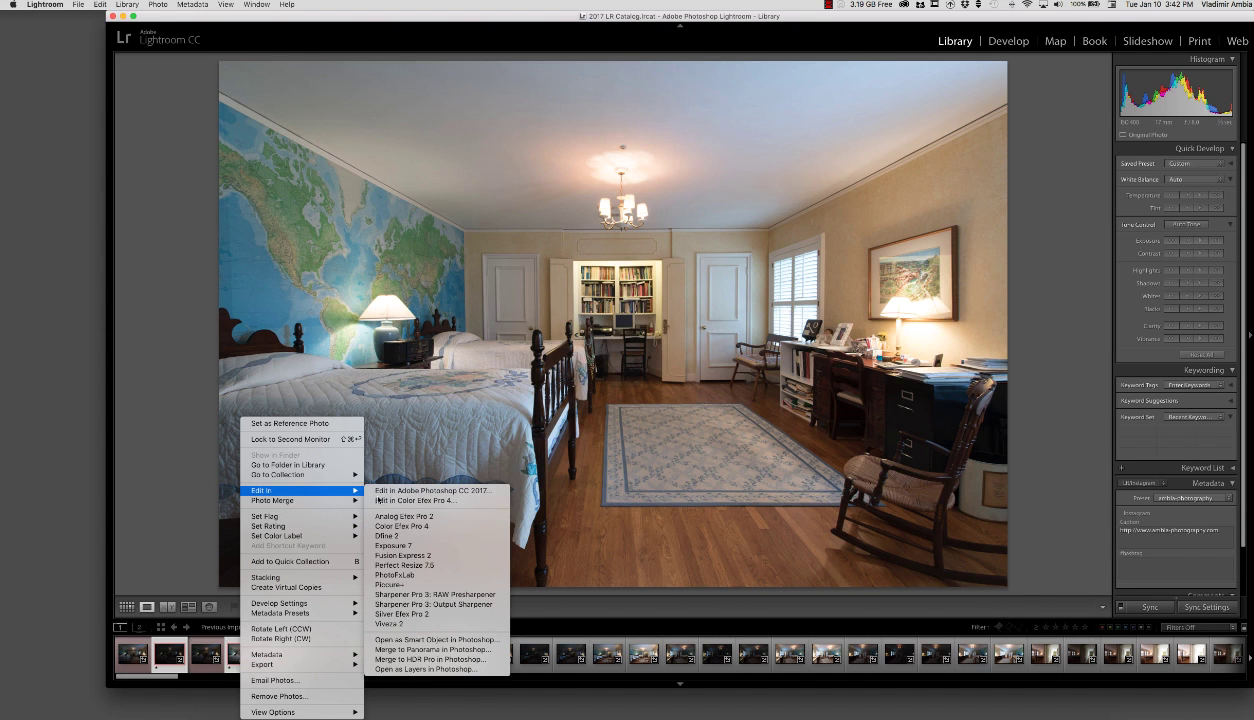
click(460, 670)
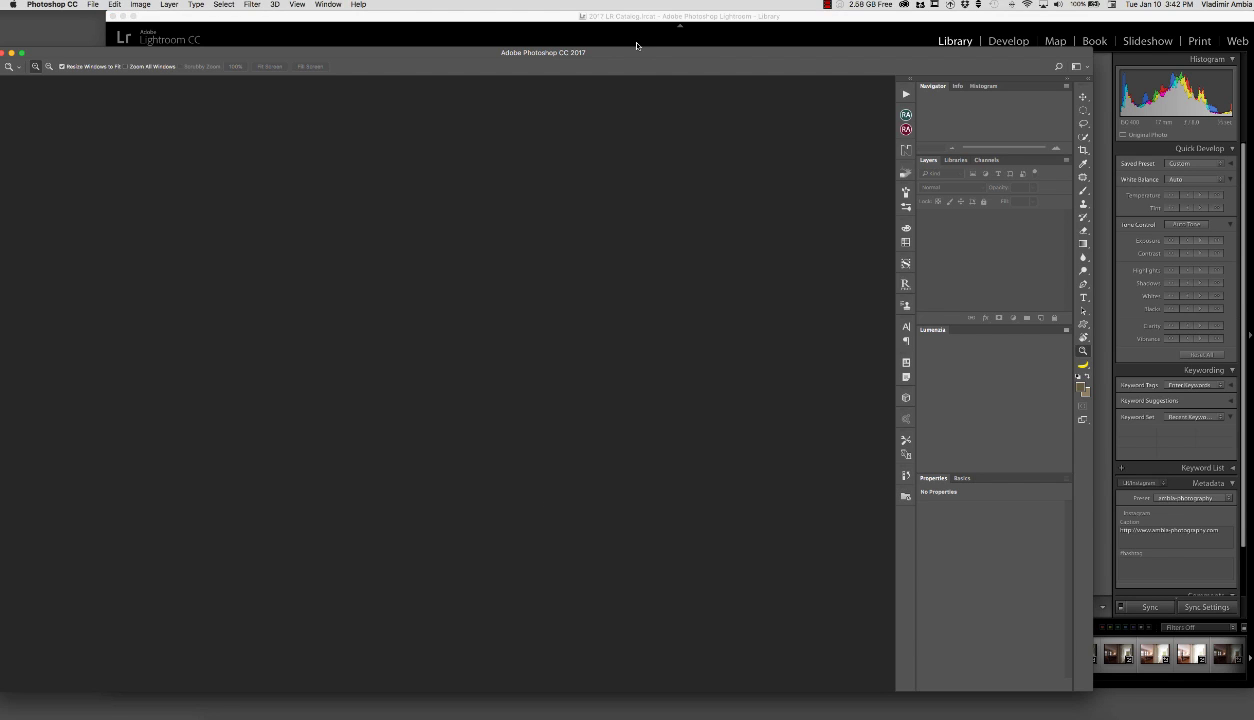
drag(625, 48, 631, 12)
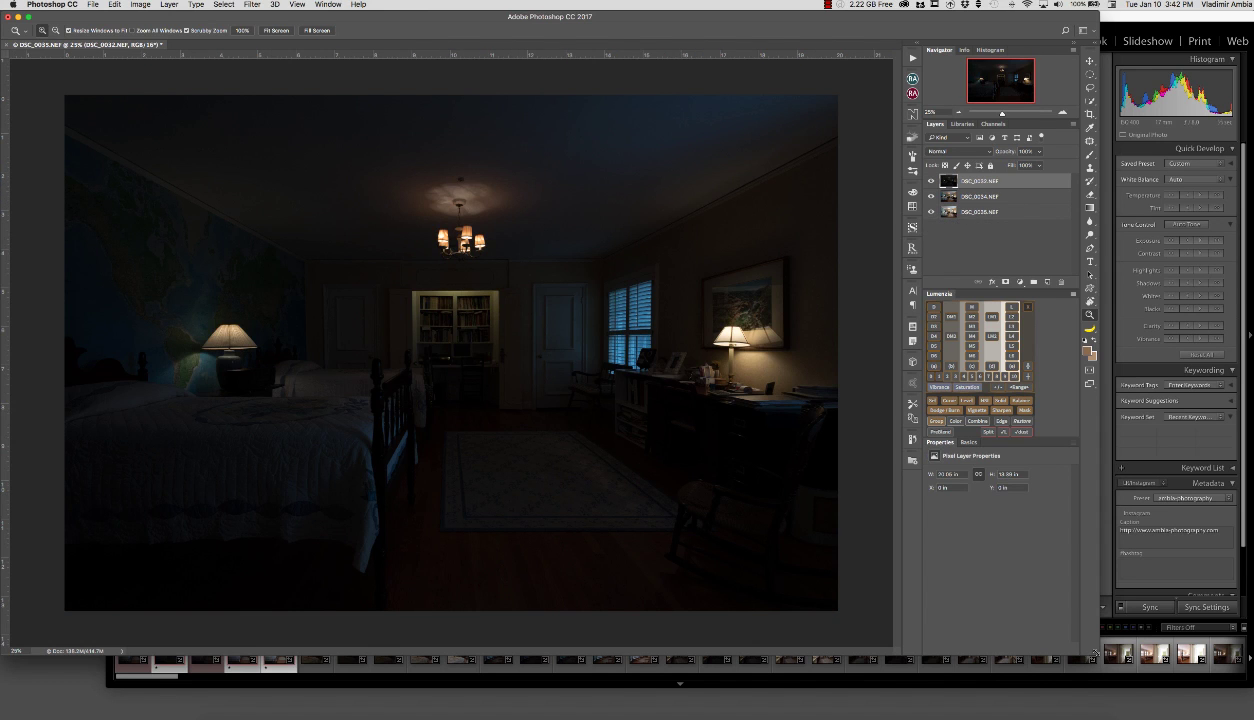
drag(1098, 658, 1239, 705)
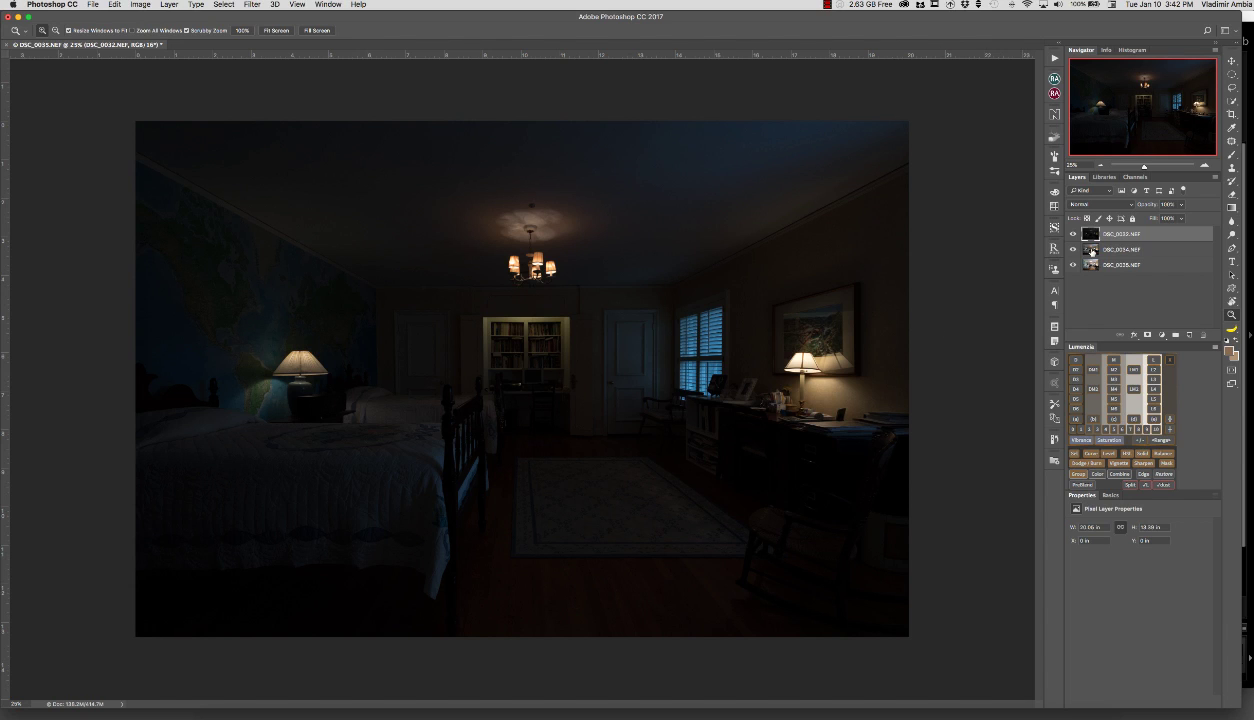
Inspect the exposure layers by toggling their visibility, and display only the bottom layer DSC_0035.NEF.
click(1073, 234)
click(1073, 234)
click(1070, 264)
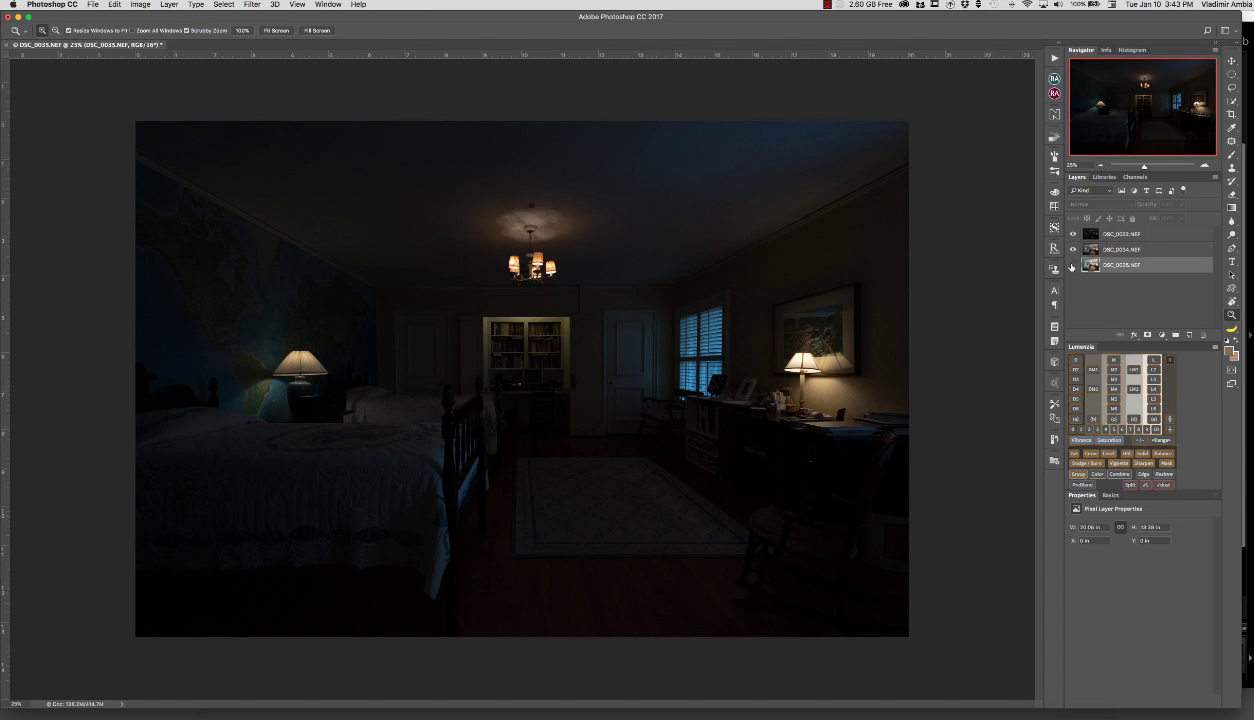
alt+click(1072, 265)
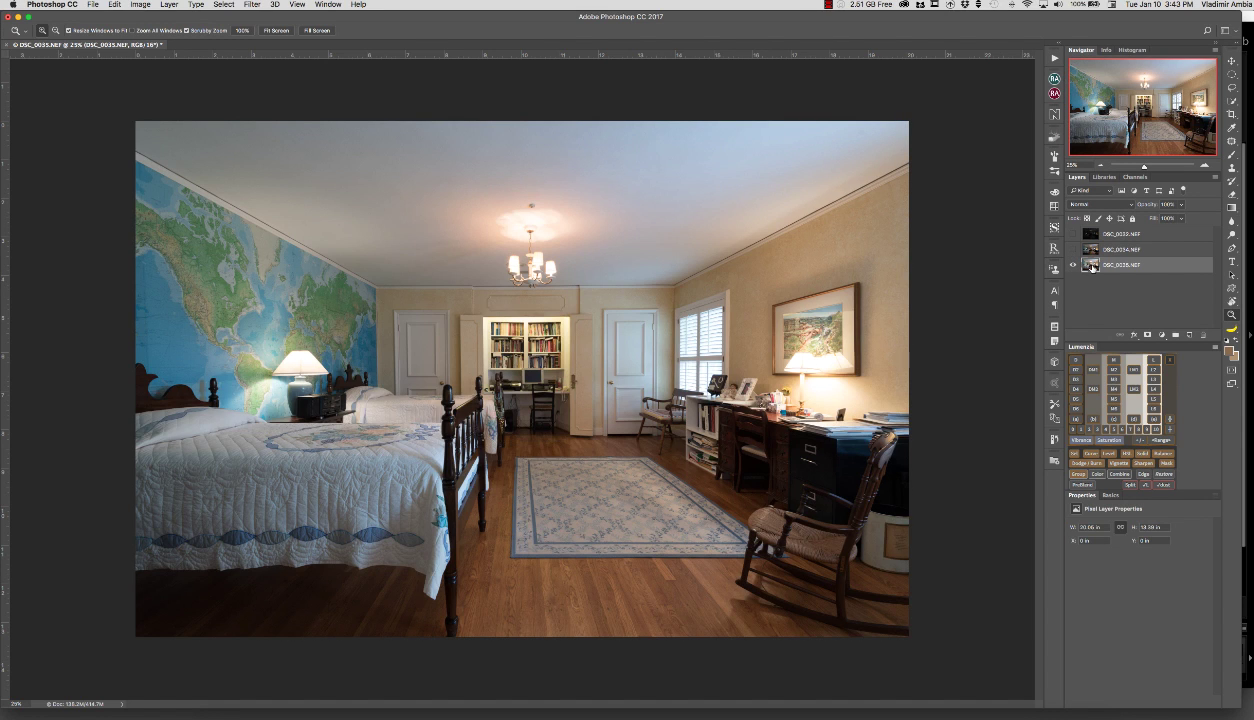
Move layer DSC_0035.NEF above DSC_0034.NEF and leave only DSC_0034.NEF visible.
drag(1092, 266, 1092, 249)
click(1072, 265)
alt+click(1073, 265)
alt+click(1073, 265)
alt+click(1073, 265)
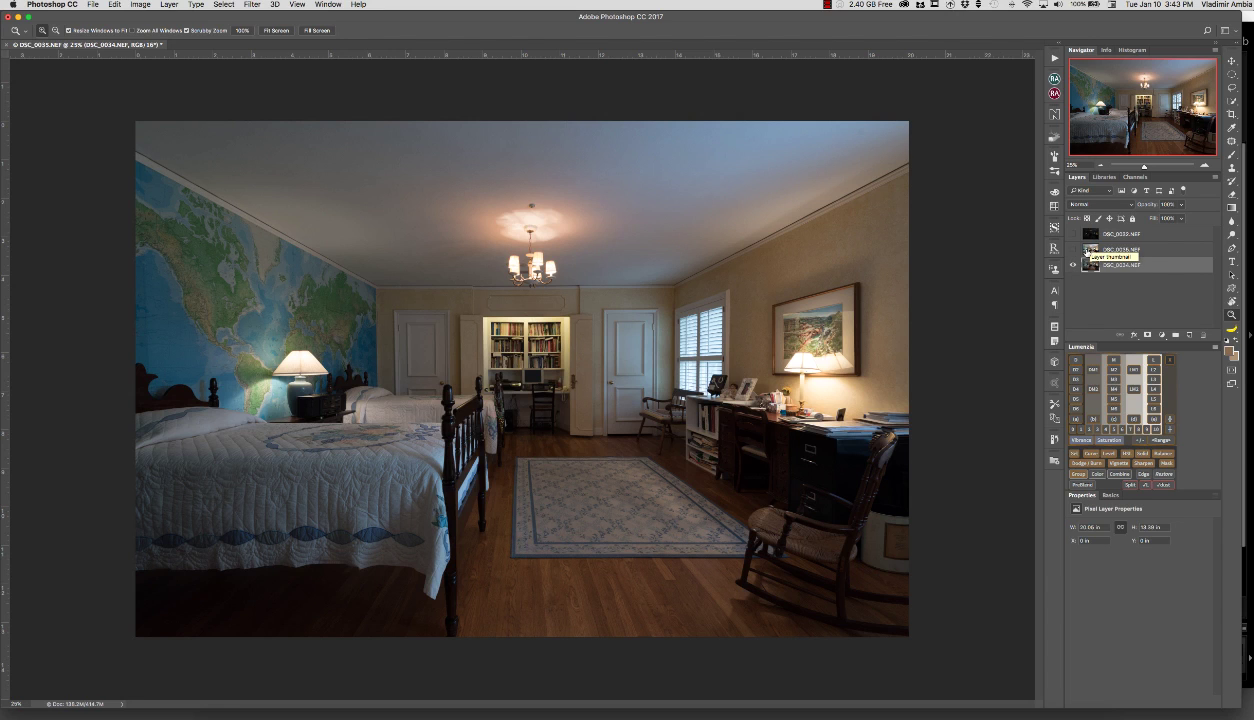
Move layer DSC_0032.NEF directly above DSC_0034.NEF, make it visible and add a black layer mask to it.
drag(1091, 237, 1094, 262)
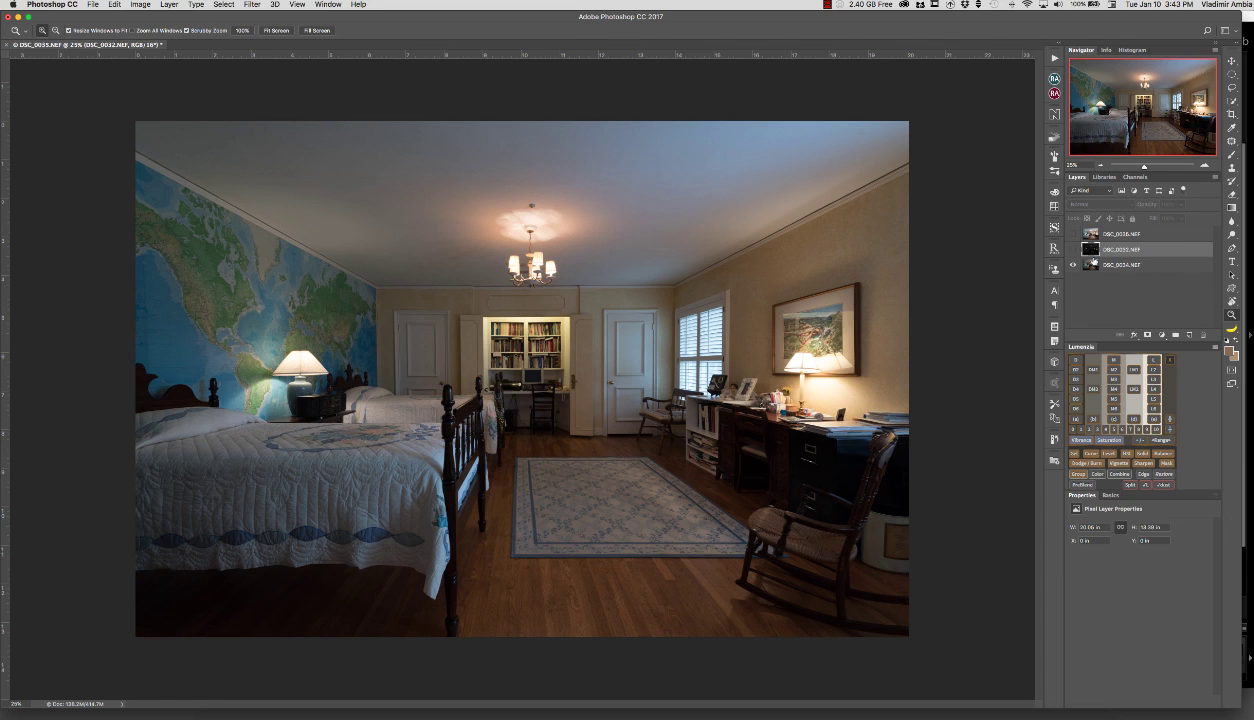
click(1074, 249)
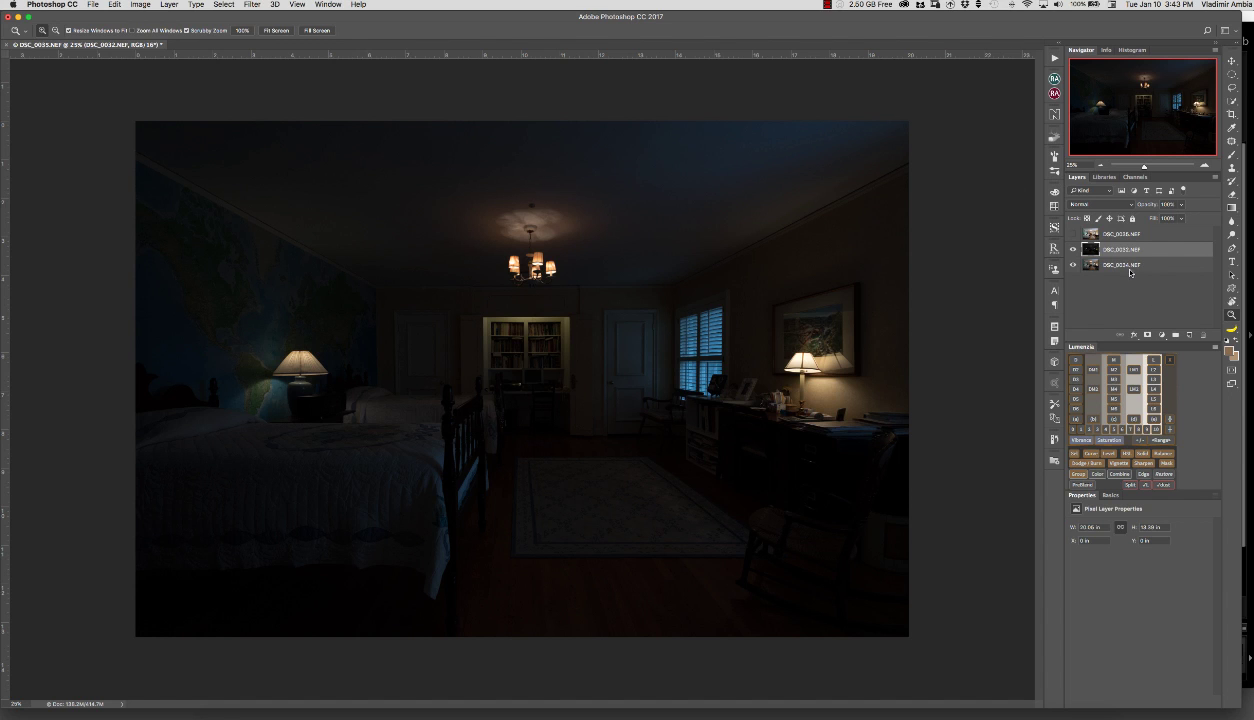
key(alt)
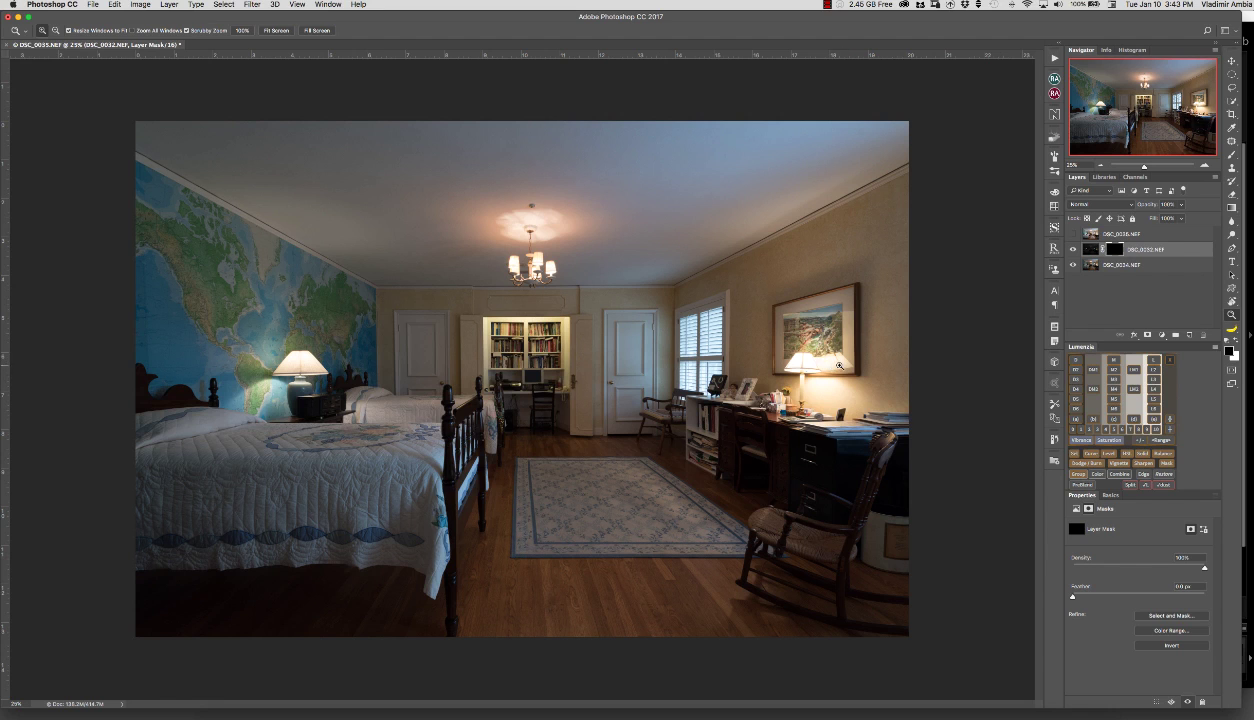
Paint white at 10% brush opacity on the DSC_0032.NEF mask around the desk lamp, and toggle the layer's visibility to compare.
key(b)
mouse_move(787, 335)
mouse_down()
mouse_move(806, 362)
mouse_move(800, 330)
mouse_move(807, 341)
mouse_up()
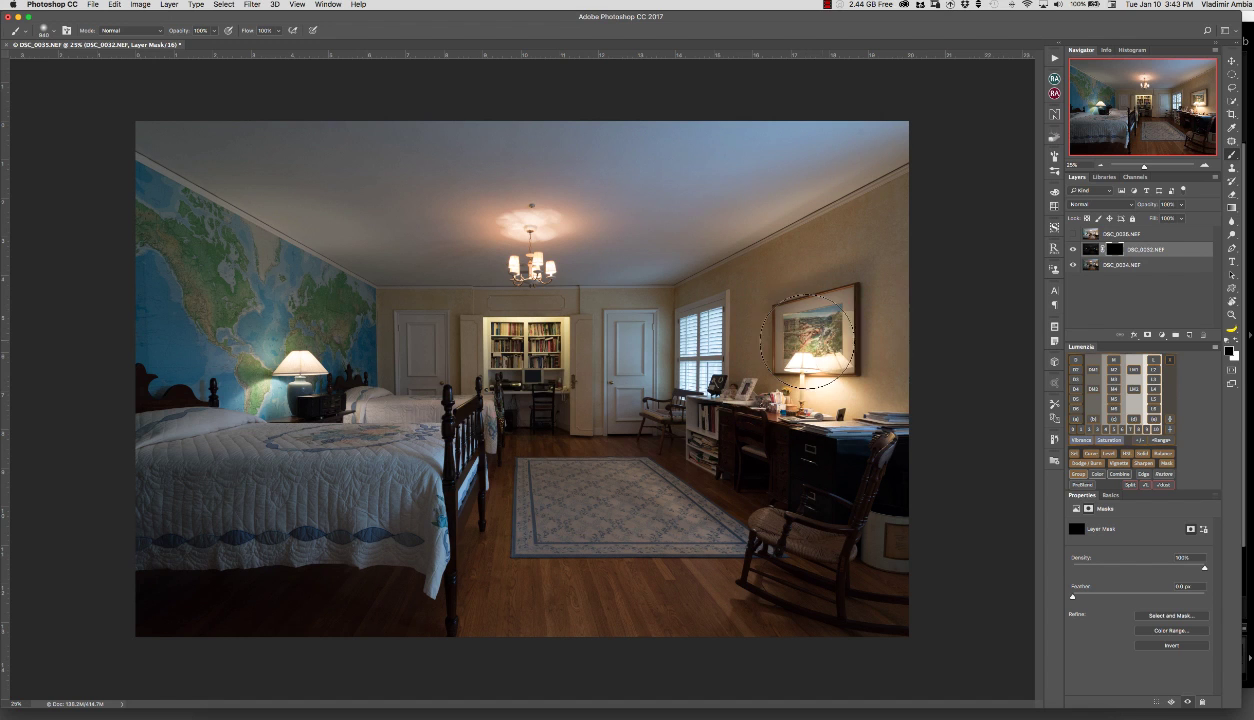
key(1)
drag(822, 272, 819, 317)
drag(829, 368, 812, 373)
key(x)
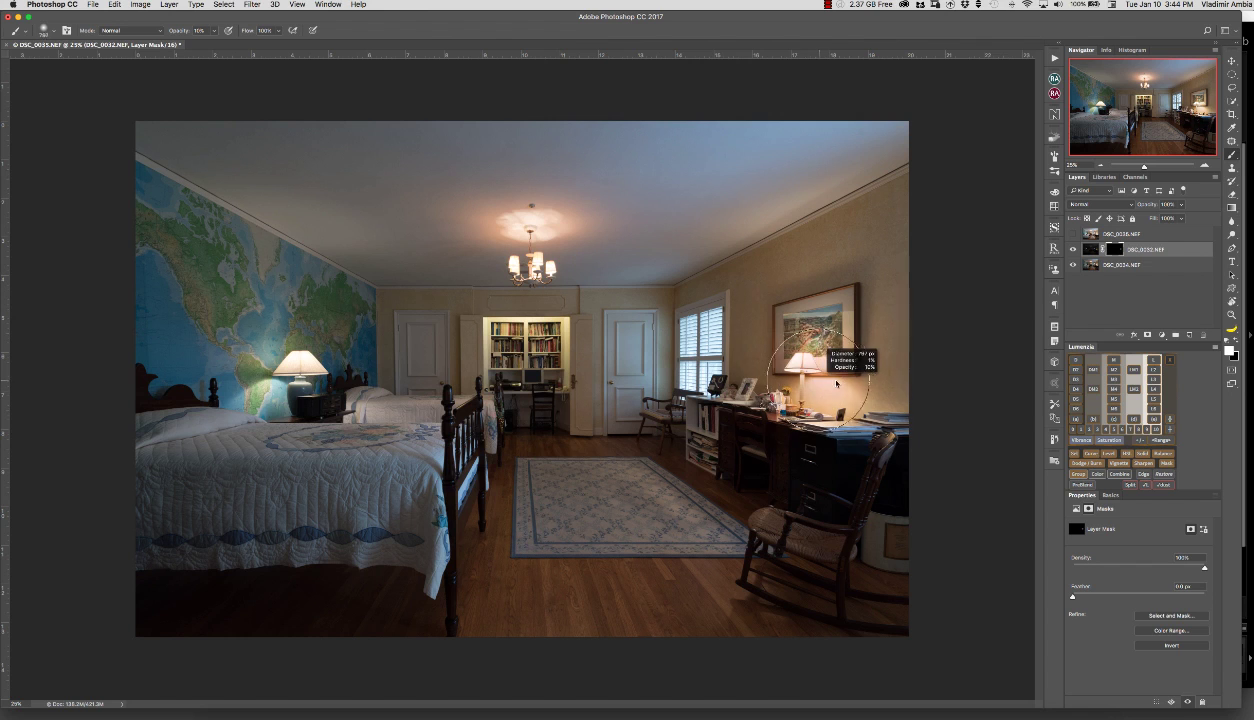
drag(836, 383, 806, 380)
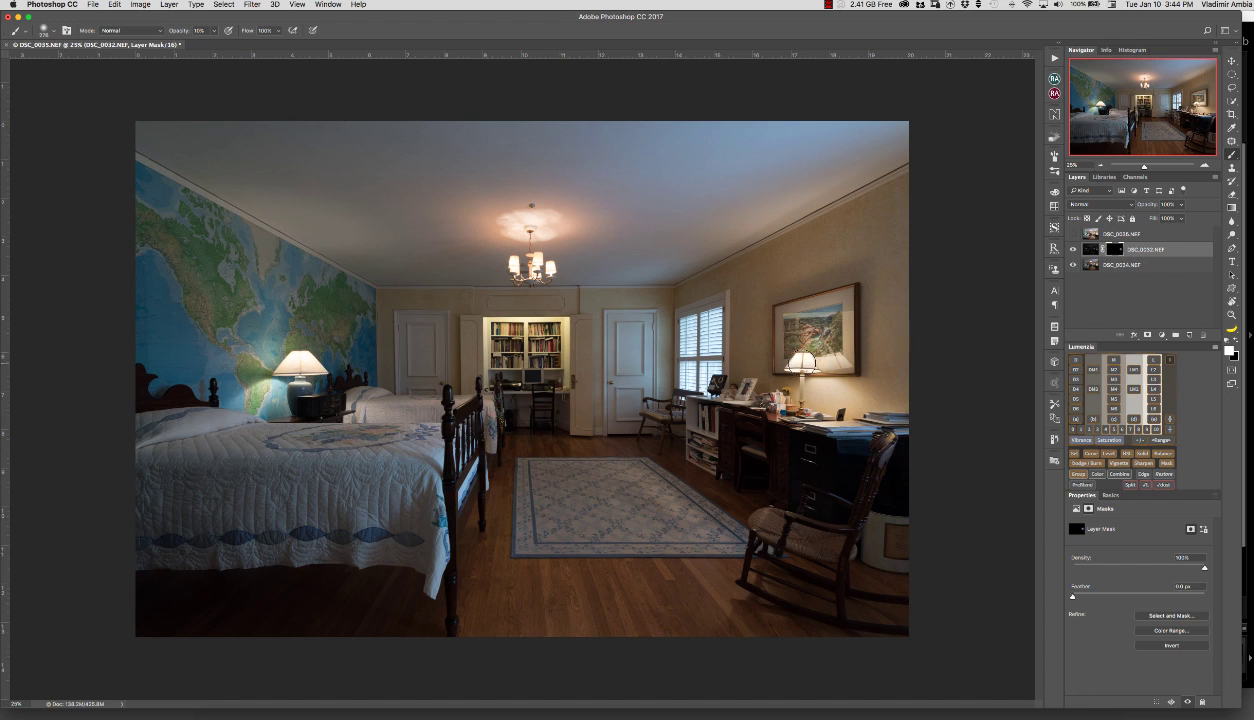
mouse_move(860, 389)
mouse_down()
mouse_move(889, 409)
mouse_move(834, 350)
mouse_move(850, 404)
mouse_move(853, 387)
mouse_move(802, 393)
mouse_move(781, 375)
mouse_move(825, 368)
mouse_up()
click(1073, 249)
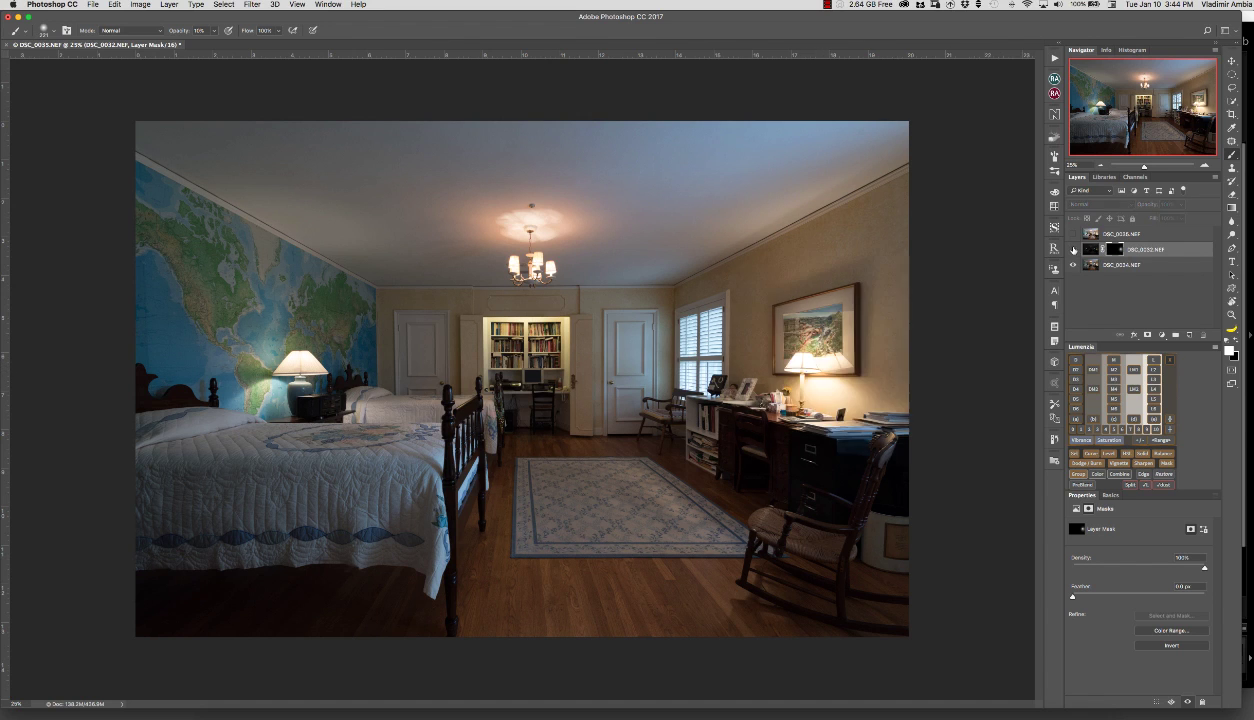
Paint white at 10% brush opacity on the DSC_0032.NEF mask over the bedside lamp and the ceiling chandelier.
click(1073, 249)
click(1073, 249)
click(1073, 249)
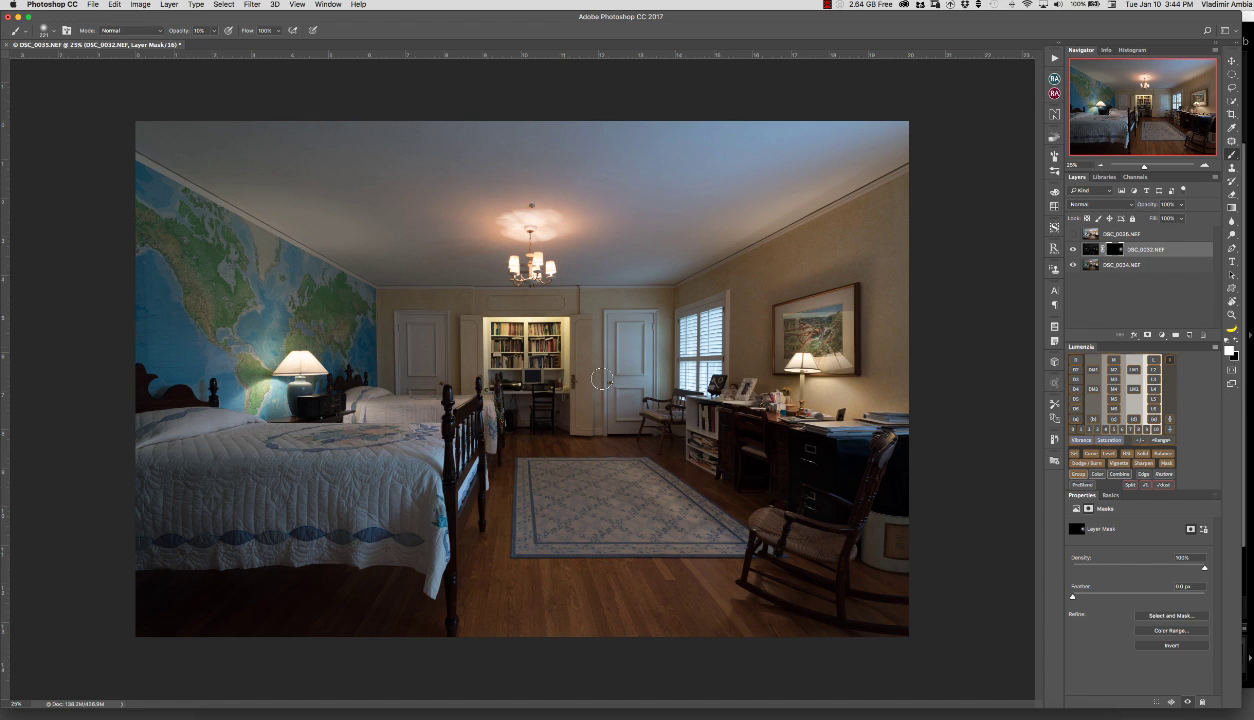
drag(314, 386, 266, 400)
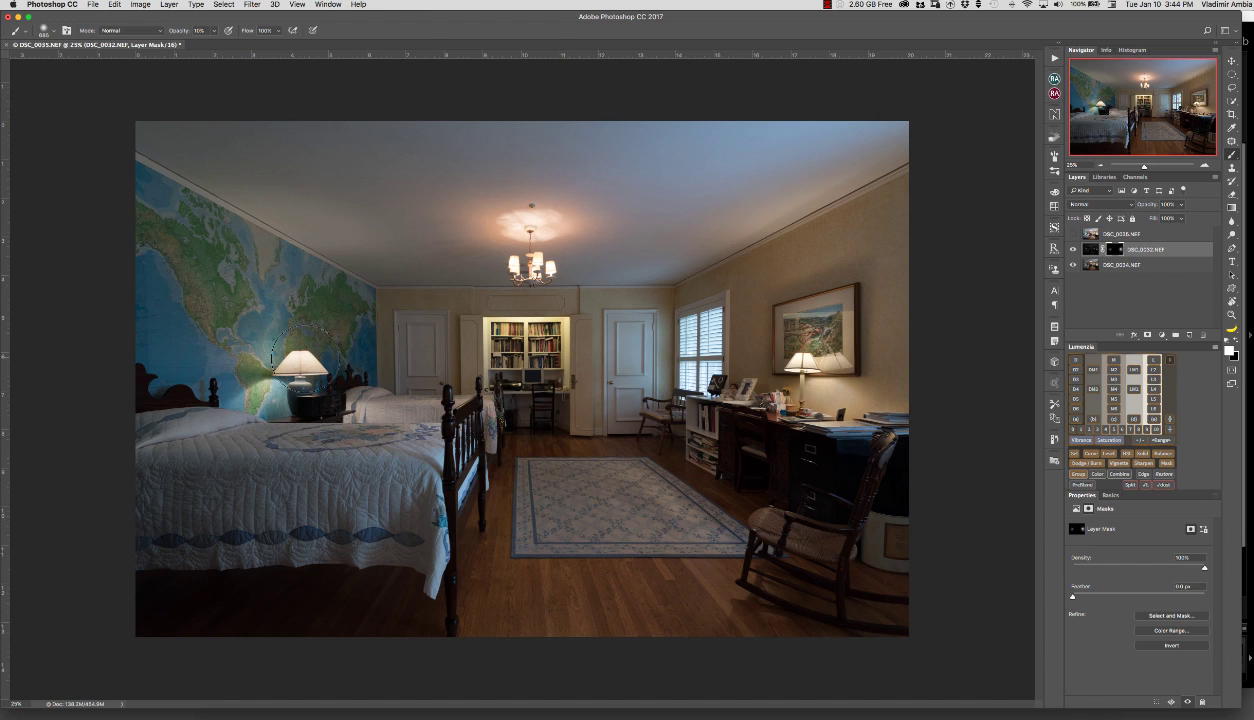
drag(306, 359, 300, 362)
mouse_move(531, 243)
mouse_down()
mouse_move(505, 246)
mouse_move(505, 271)
mouse_move(487, 271)
mouse_move(511, 256)
mouse_up()
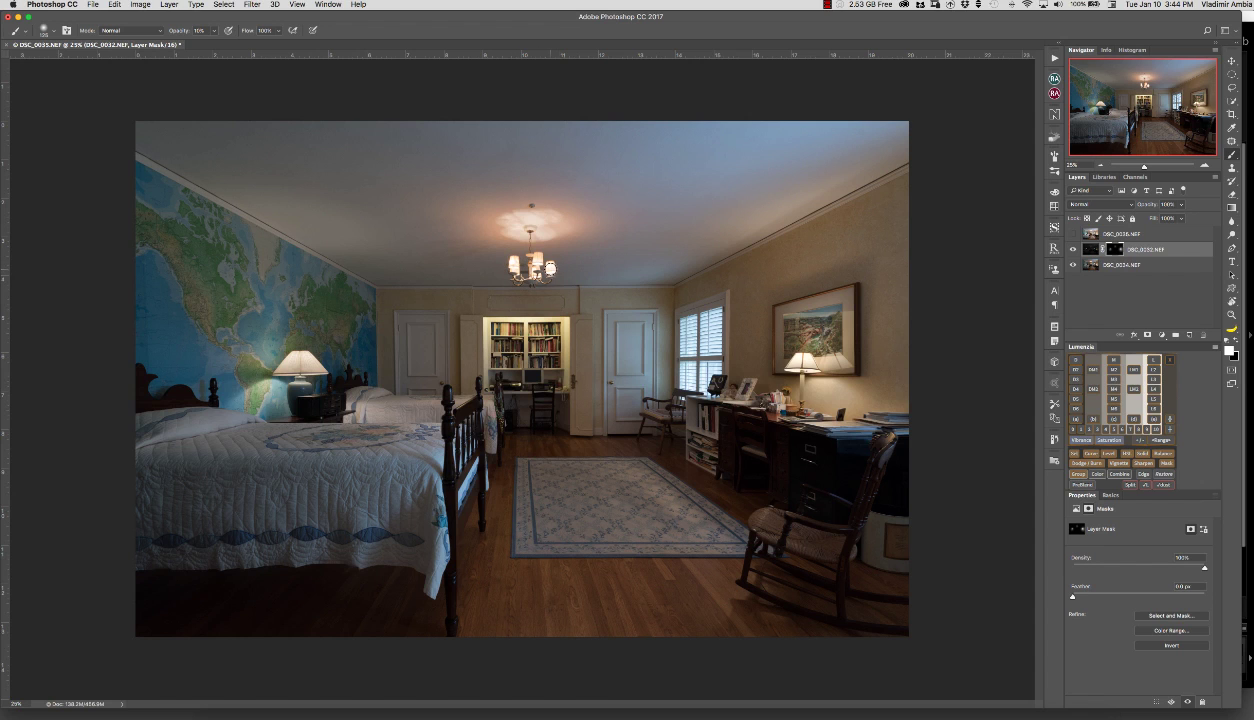
mouse_move(538, 235)
mouse_down()
mouse_move(555, 235)
mouse_move(521, 228)
mouse_move(533, 228)
mouse_up()
Toggle the visibility of layer DSC_0032.NEF repeatedly to compare the lamp and chandelier highlights with and without the masked exposure.
click(1072, 251)
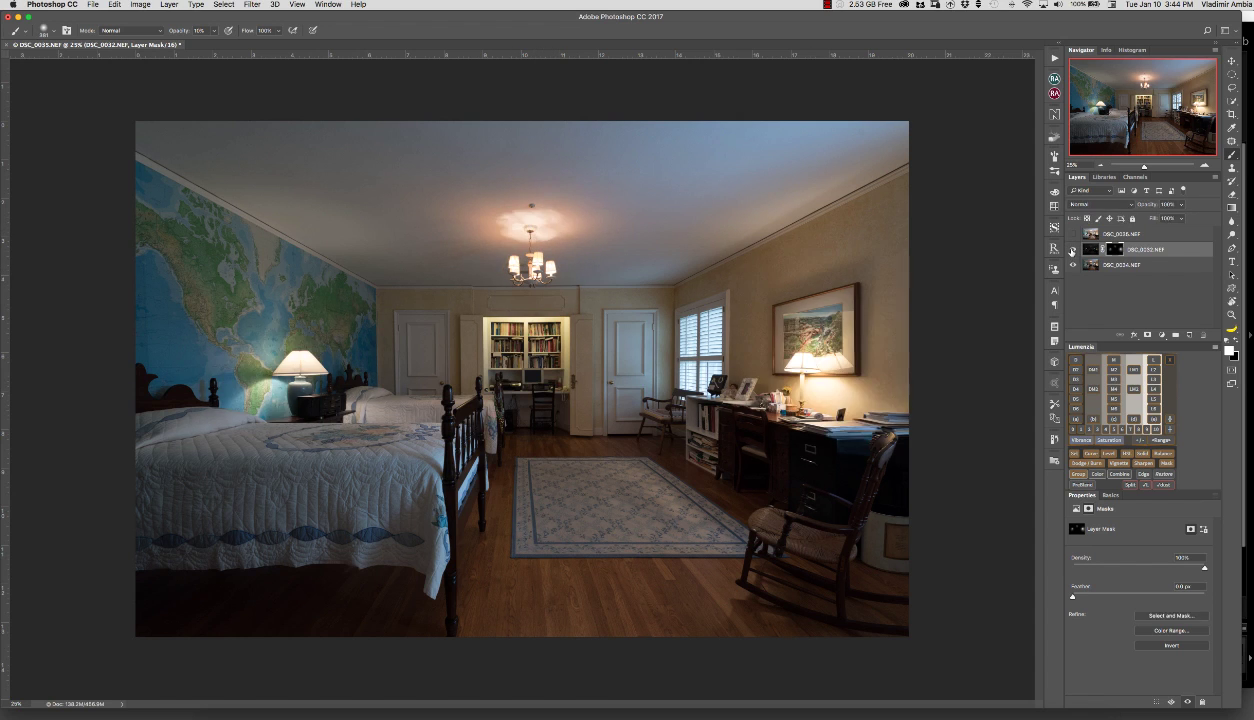
click(1072, 251)
click(1072, 251)
click(1072, 251)
click(1071, 251)
click(1071, 251)
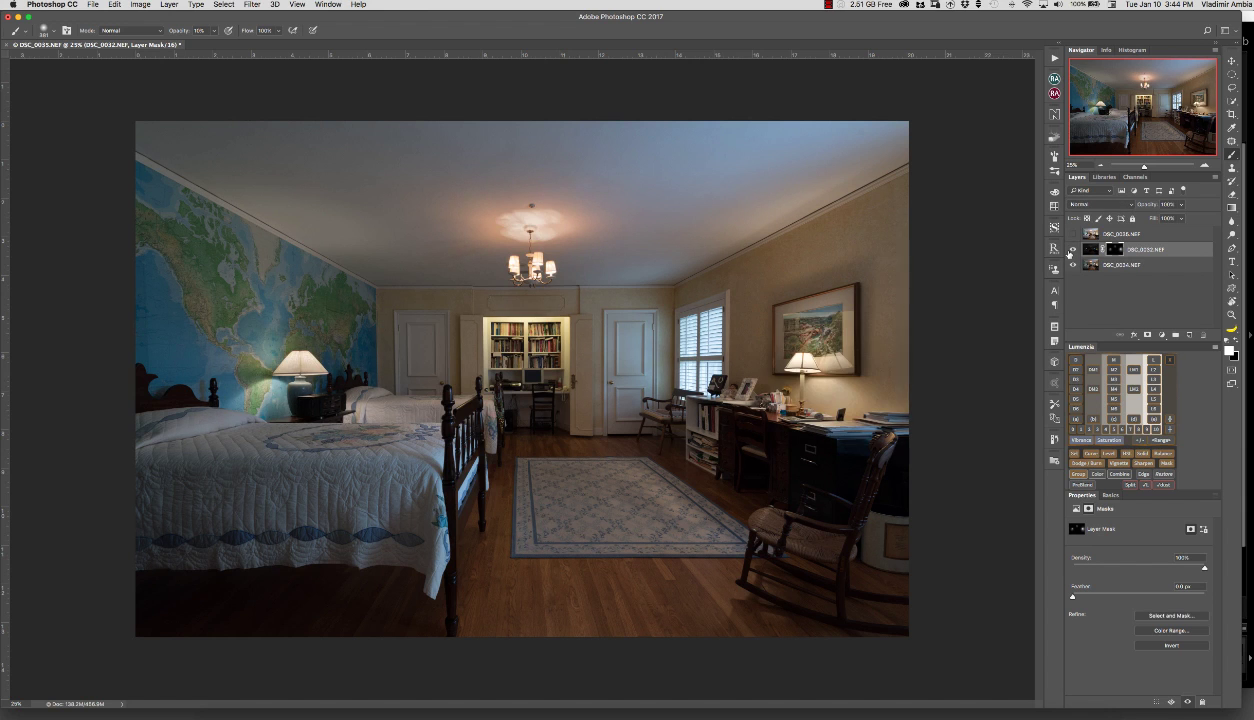
click(1071, 251)
click(1071, 251)
click(1072, 250)
click(1072, 250)
click(1072, 250)
click(1071, 251)
click(1071, 251)
click(1071, 251)
Select layer DSC_0035.NEF, make it visible and compare its brighter exposure with the blend beneath it.
click(1080, 233)
click(1072, 234)
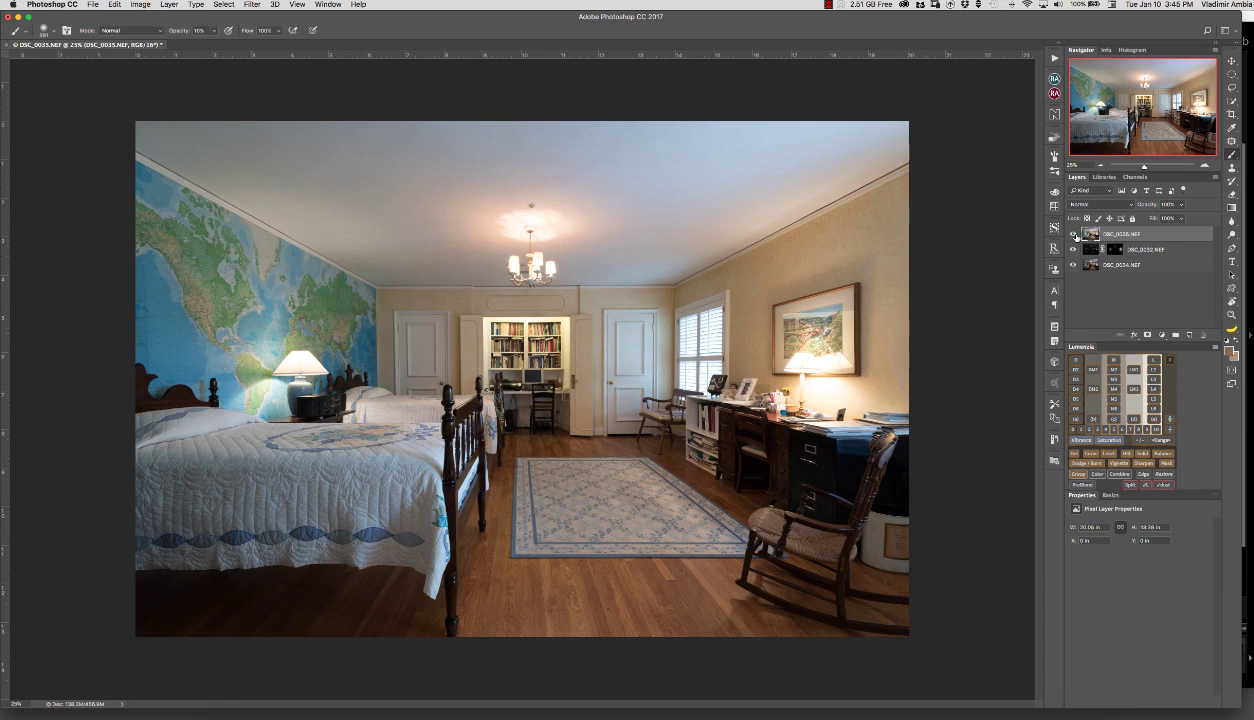
click(1073, 235)
click(1073, 235)
click(1073, 234)
click(1073, 234)
Open the Camera Raw filter on layer DSC_0035.NEF and apply the automatic tone adjustments.
key(shift+super+a)
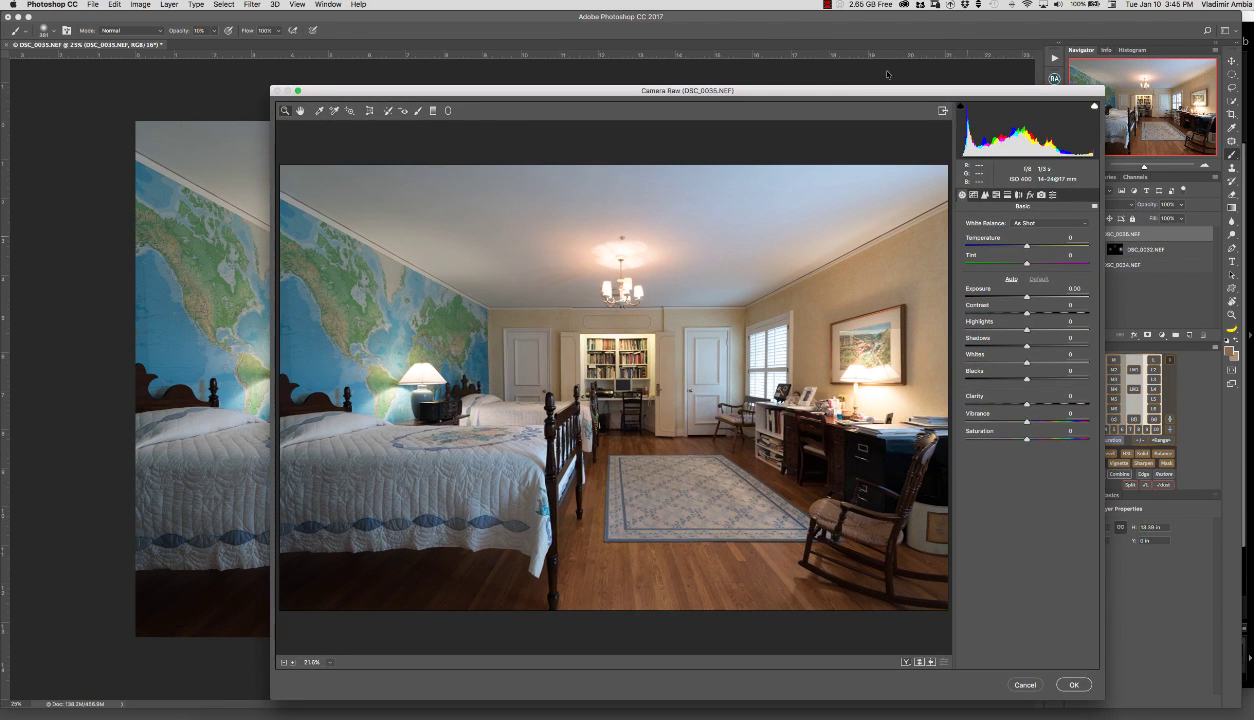
click(1011, 279)
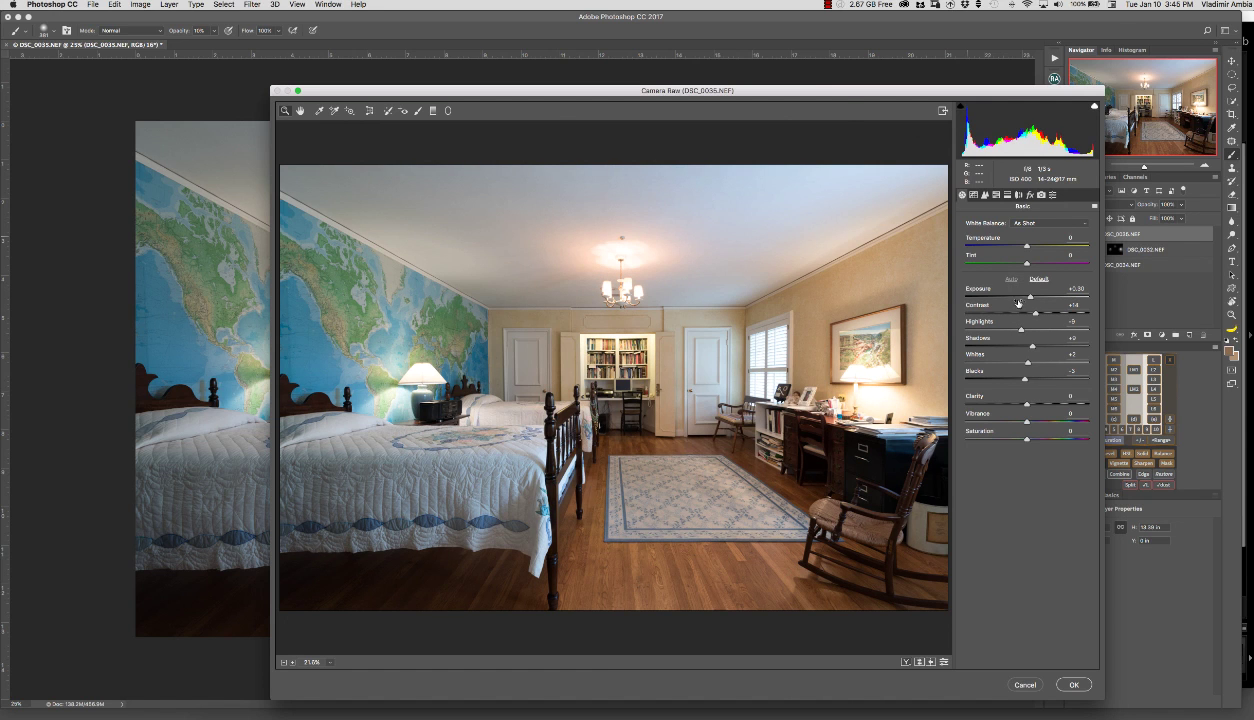
key(super+z)
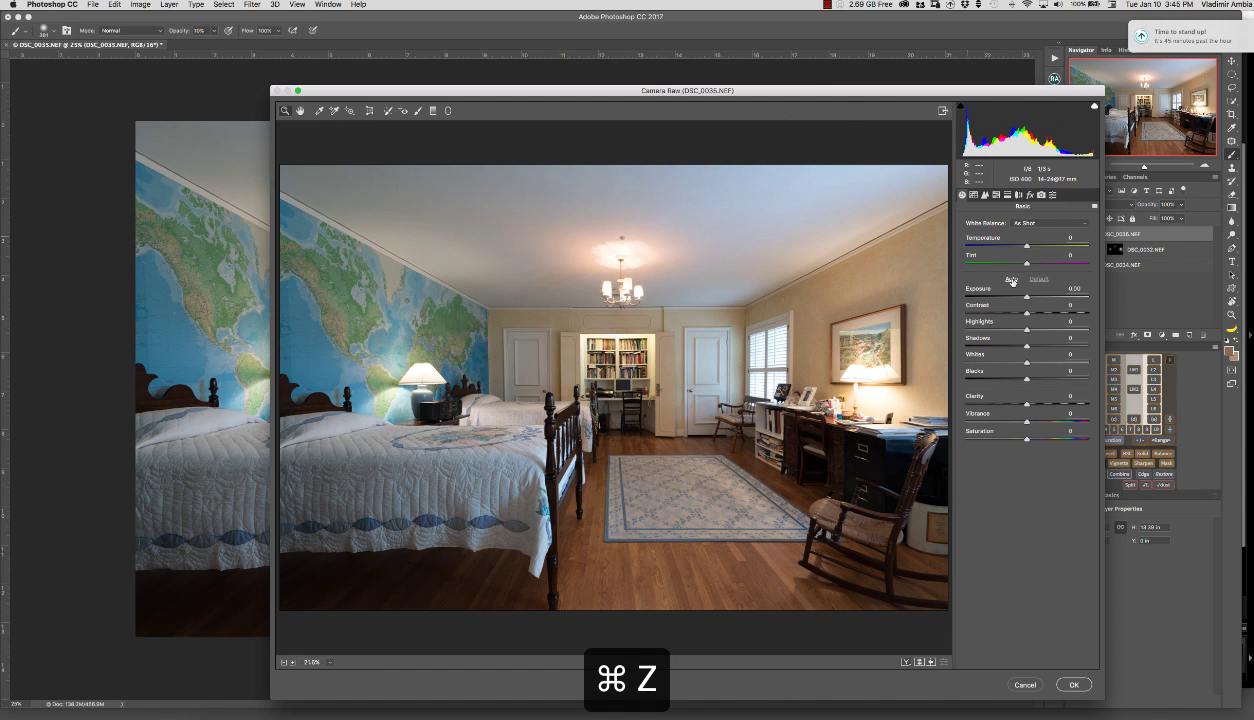
click(1011, 280)
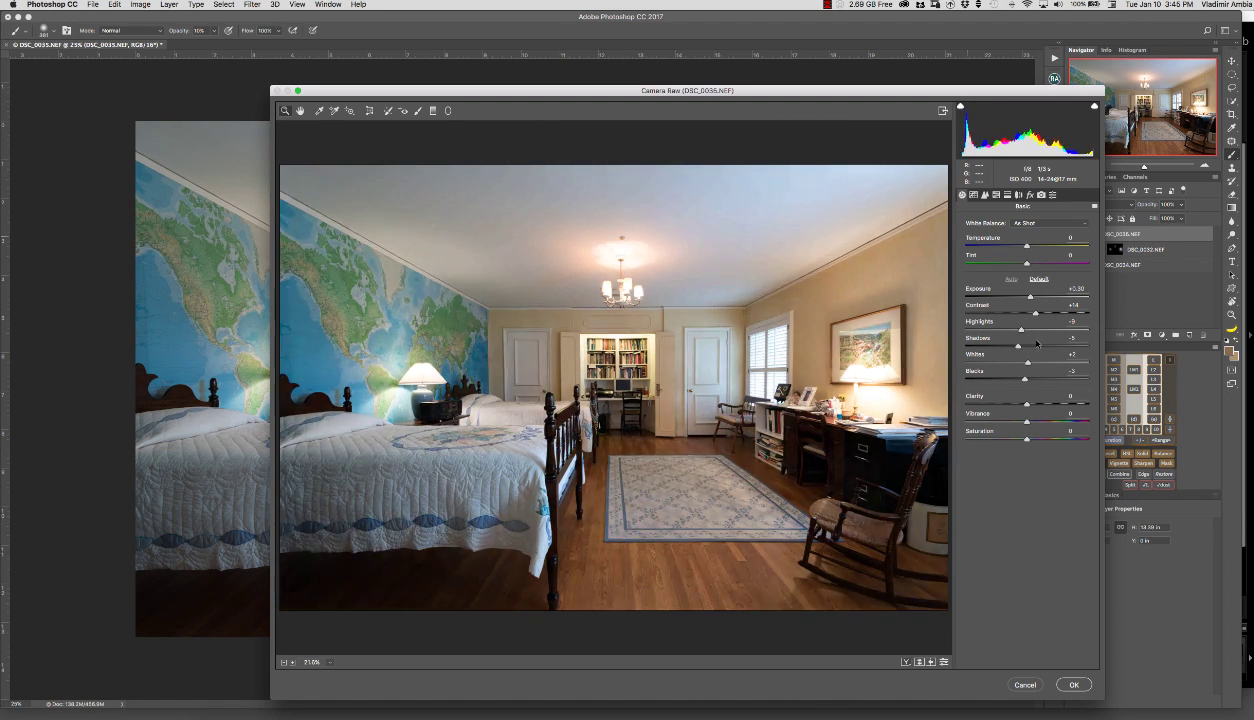
Set Camera Raw Shadows to +43, Whites to -13, Contrast to +16 and Exposure to +1.00, and apply the filter.
drag(1033, 346, 999, 358)
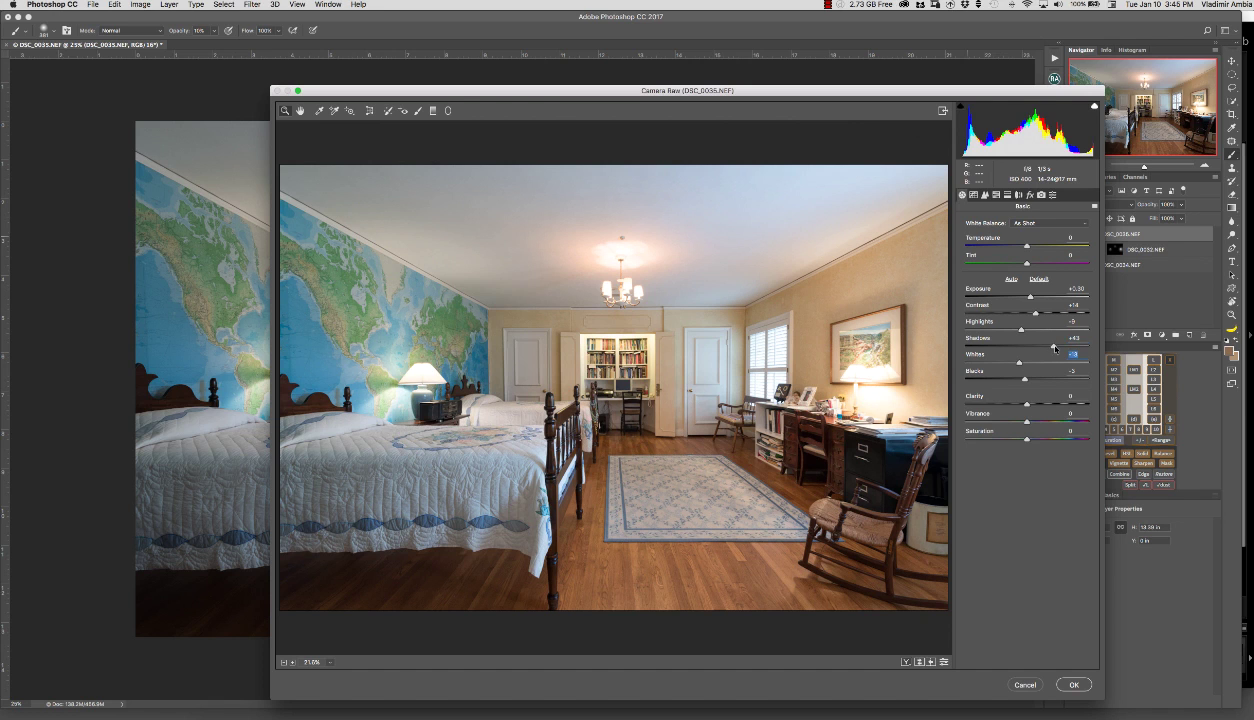
click(1053, 346)
drag(1036, 314, 1039, 298)
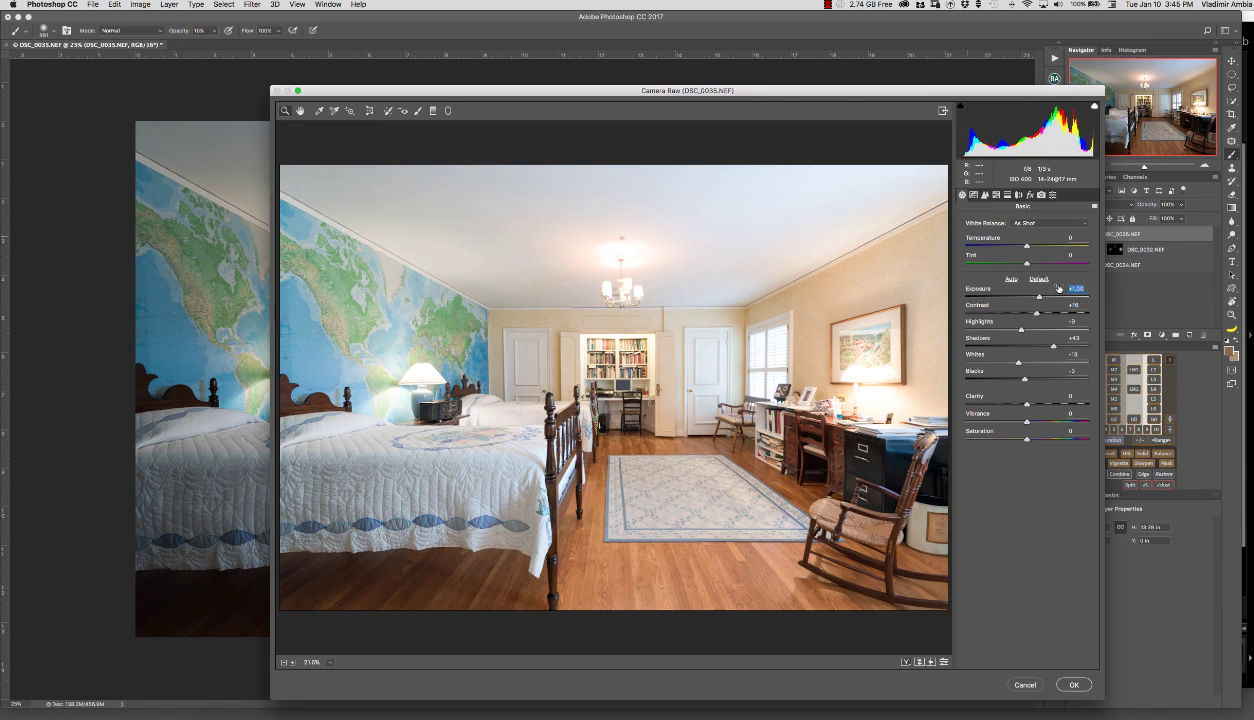
click(984, 427)
key(Return)
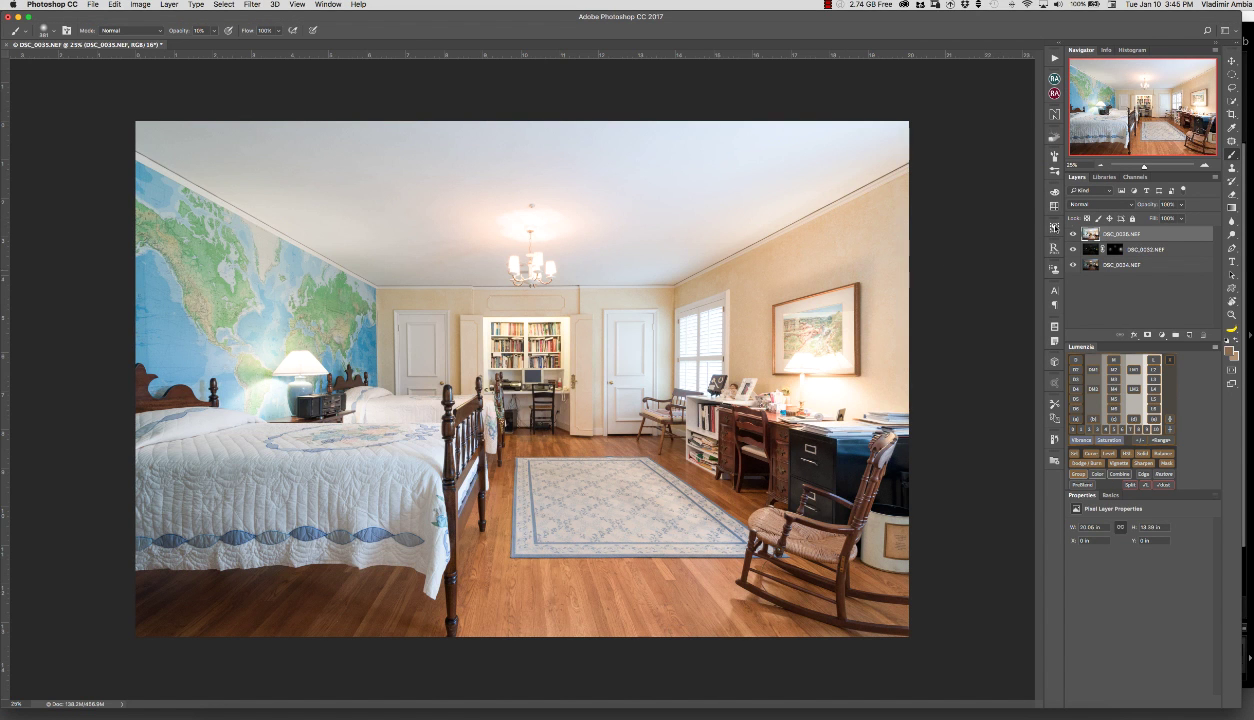
Toggle the visibility of DSC_0035.NEF and DSC_0032.NEF to compare the brightened exposure with the darker blend.
click(1073, 234)
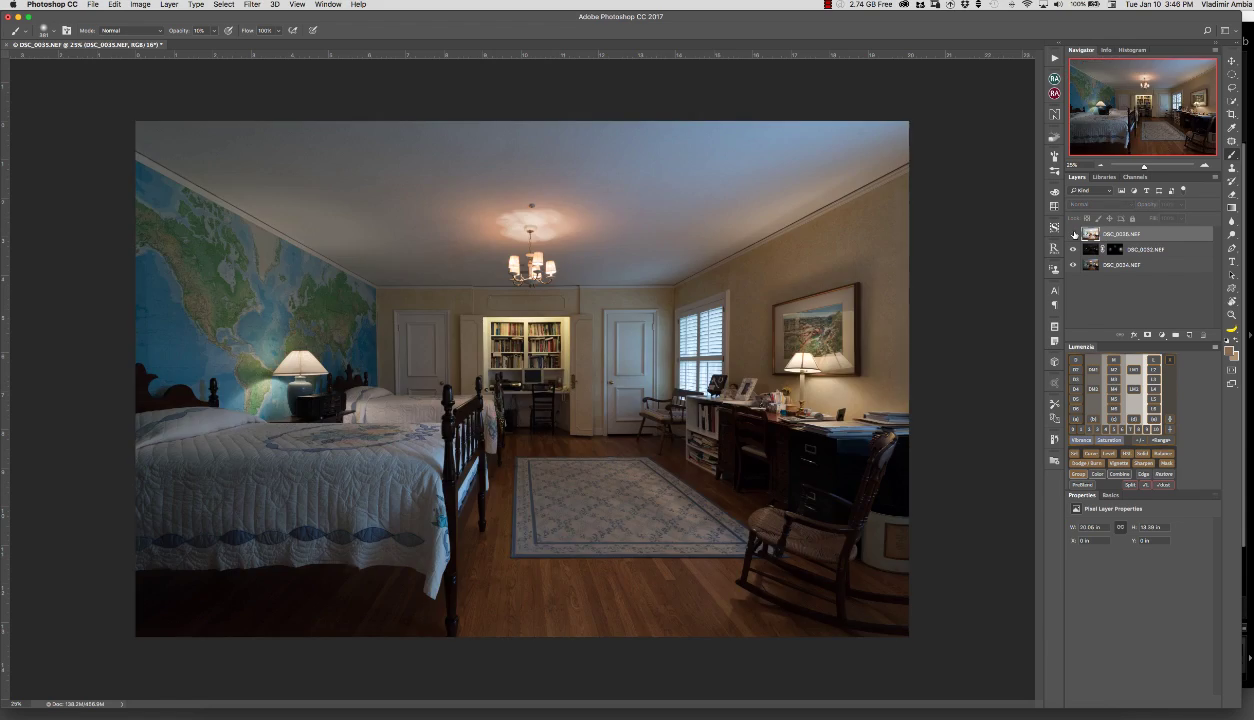
click(1073, 234)
click(1073, 235)
click(1073, 235)
click(1072, 236)
click(1073, 234)
click(1073, 234)
click(1073, 250)
click(1073, 250)
click(1073, 235)
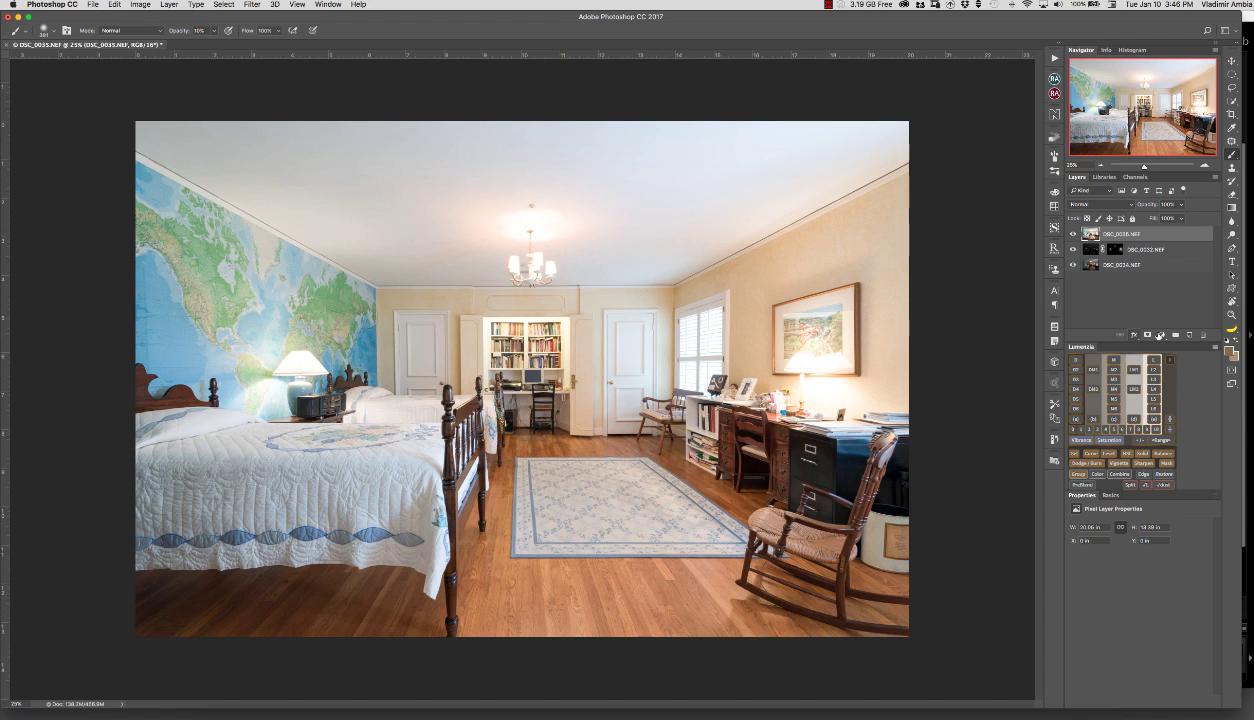
Examine the bedside lamp, radio and headboard up close in the brightened exposure, and return to the whole room.
key(z)
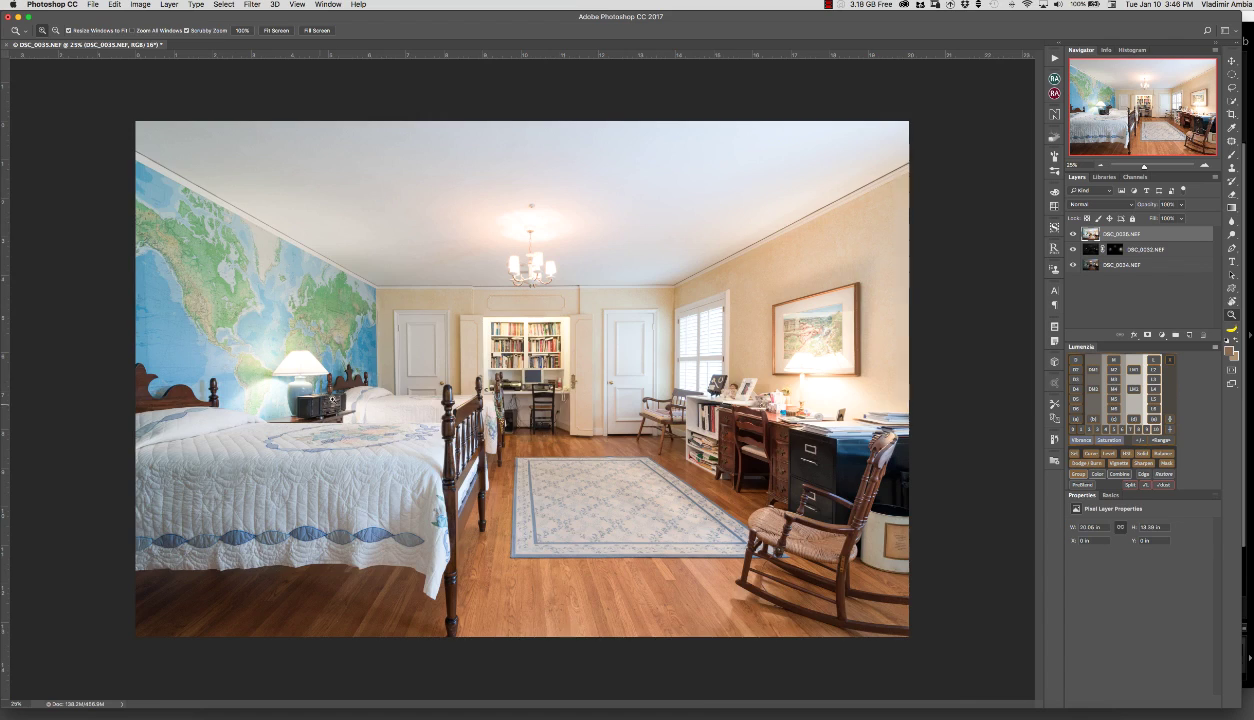
drag(326, 392, 547, 408)
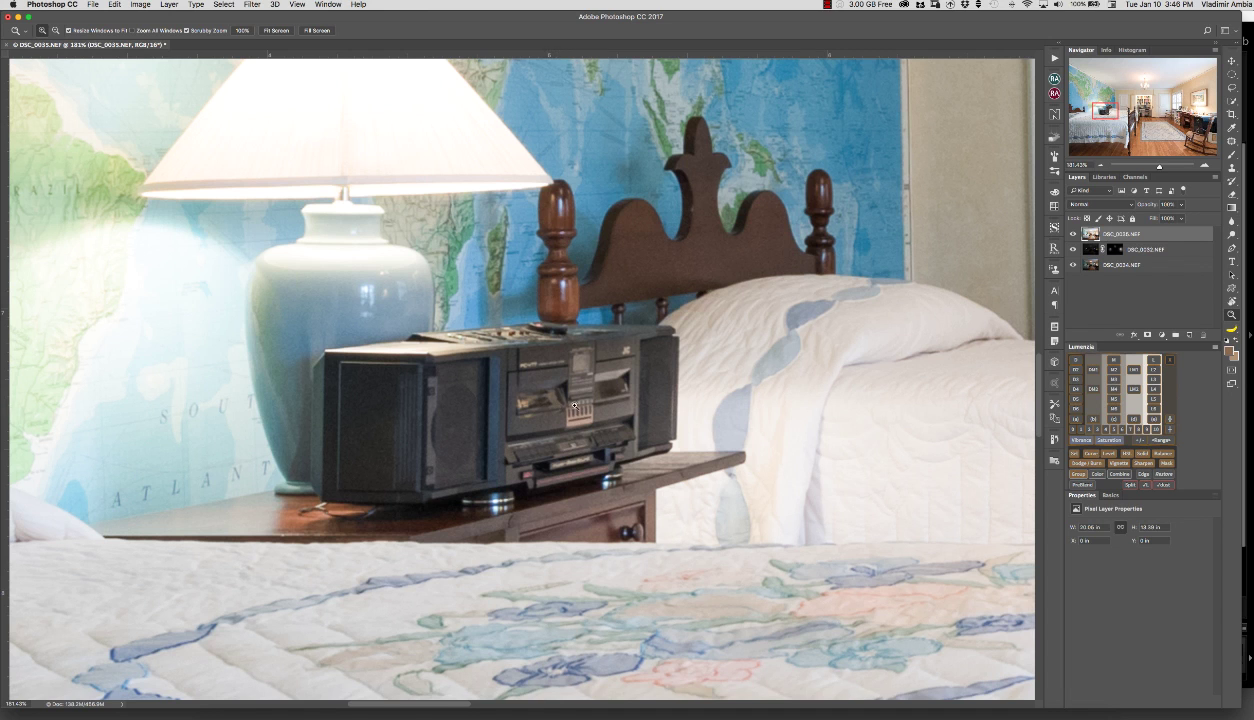
scroll(589, 405, down, 3)
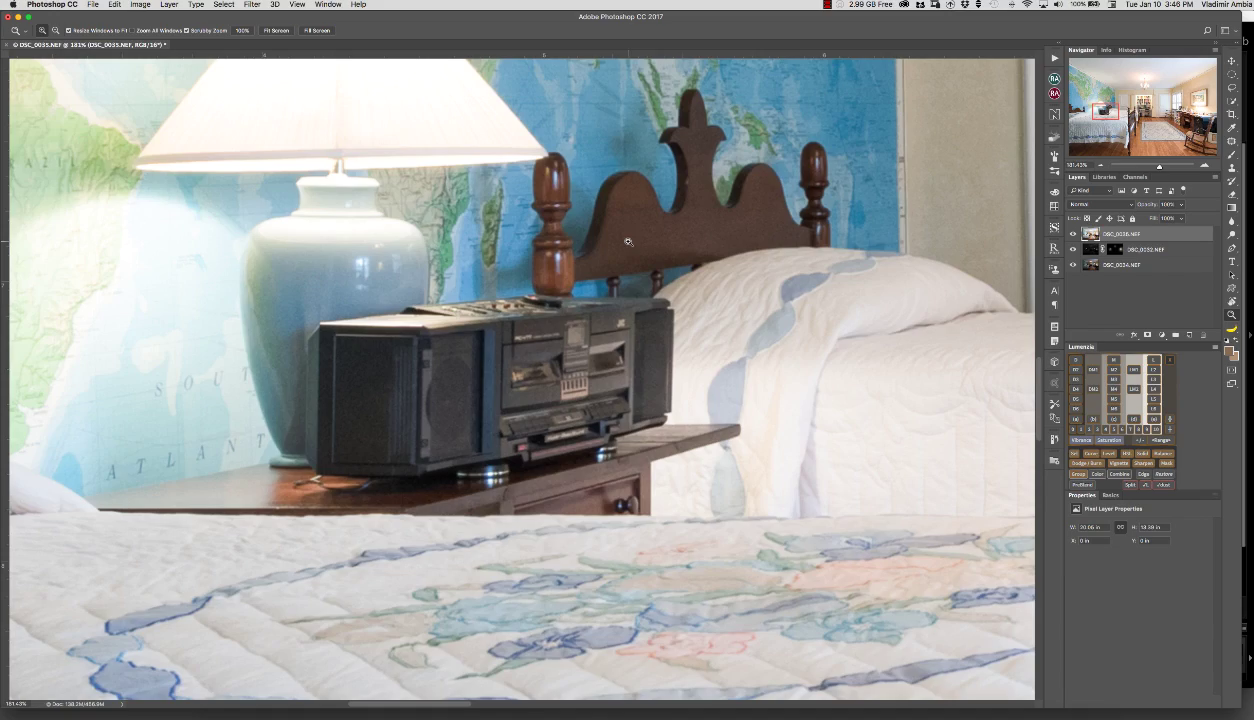
key(super+minus)
key(super+minus)
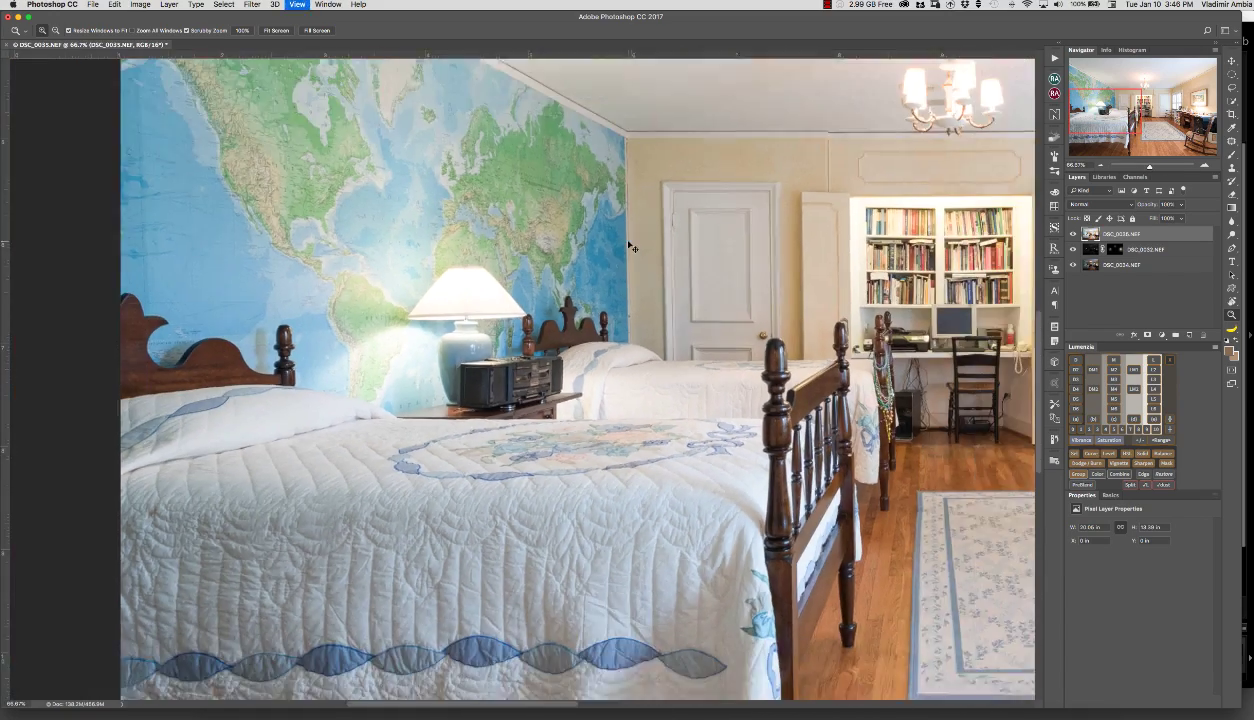
key(super+minus)
key(super+minus)
key(super+minus)
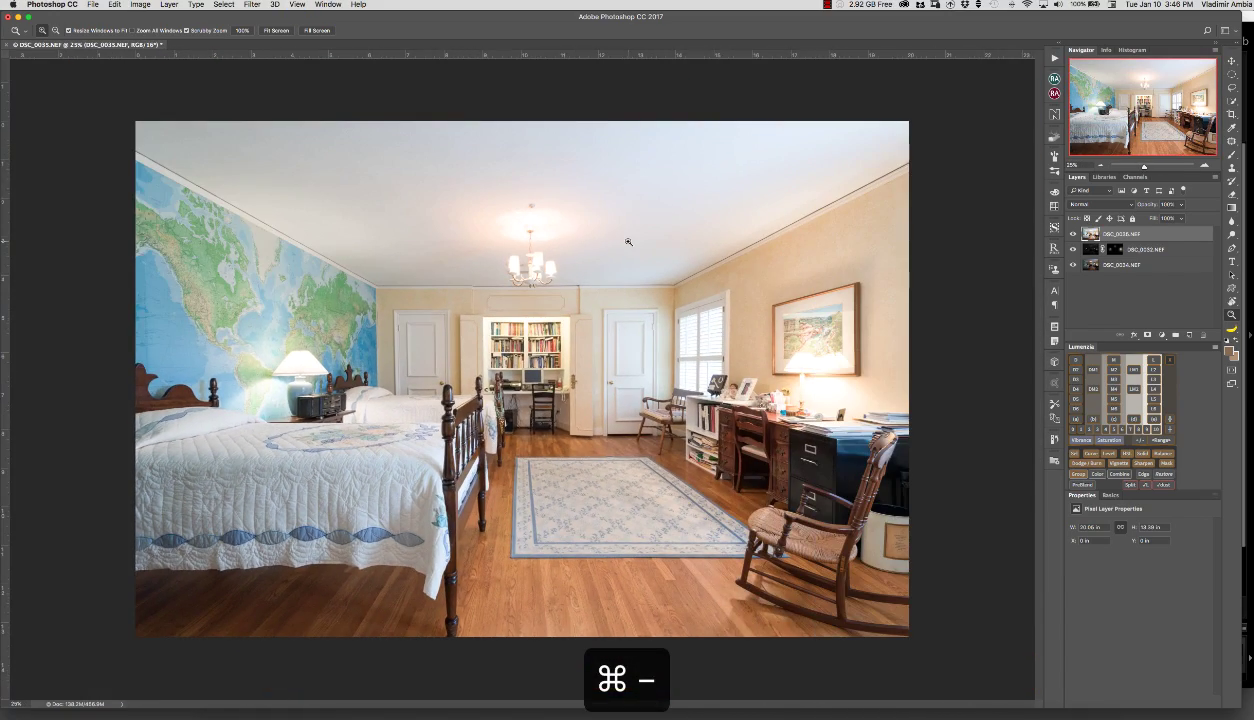
drag(309, 391, 338, 396)
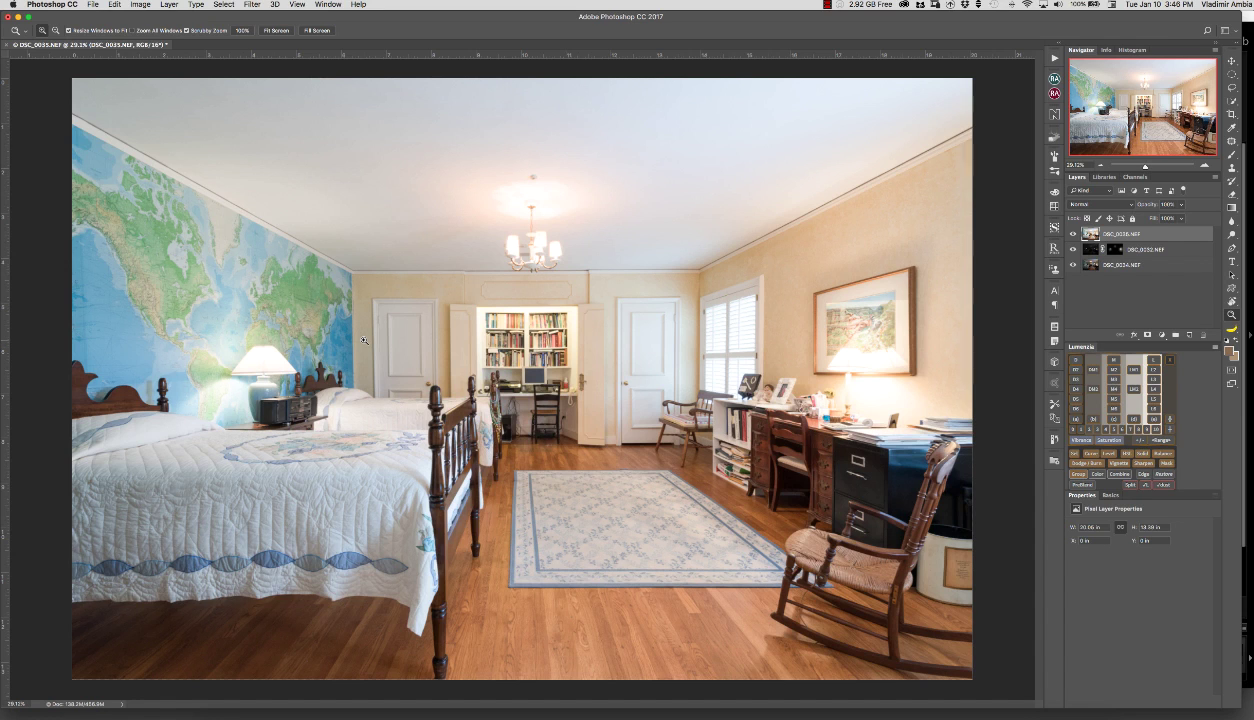
drag(290, 410, 256, 428)
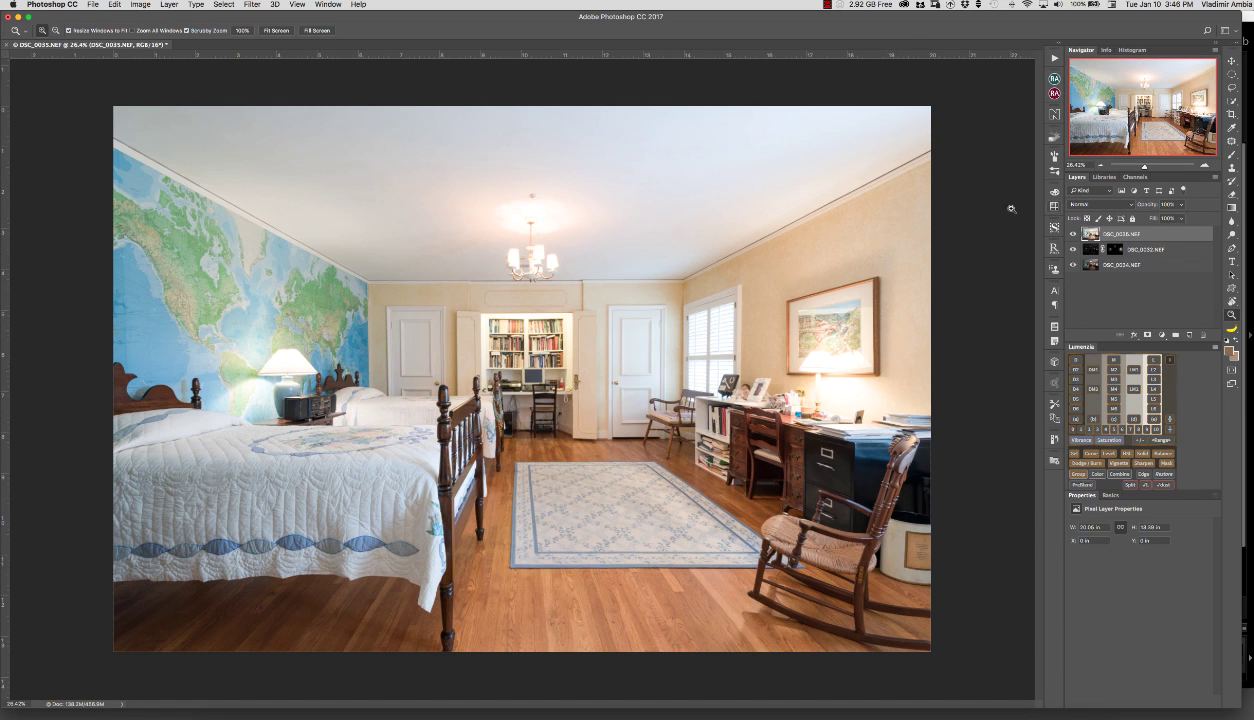
Add a black layer mask to DSC_0035.NEF and paint white at 10% opacity with a large soft brush over the ceiling, floor and front bed.
alt+click(1147, 334)
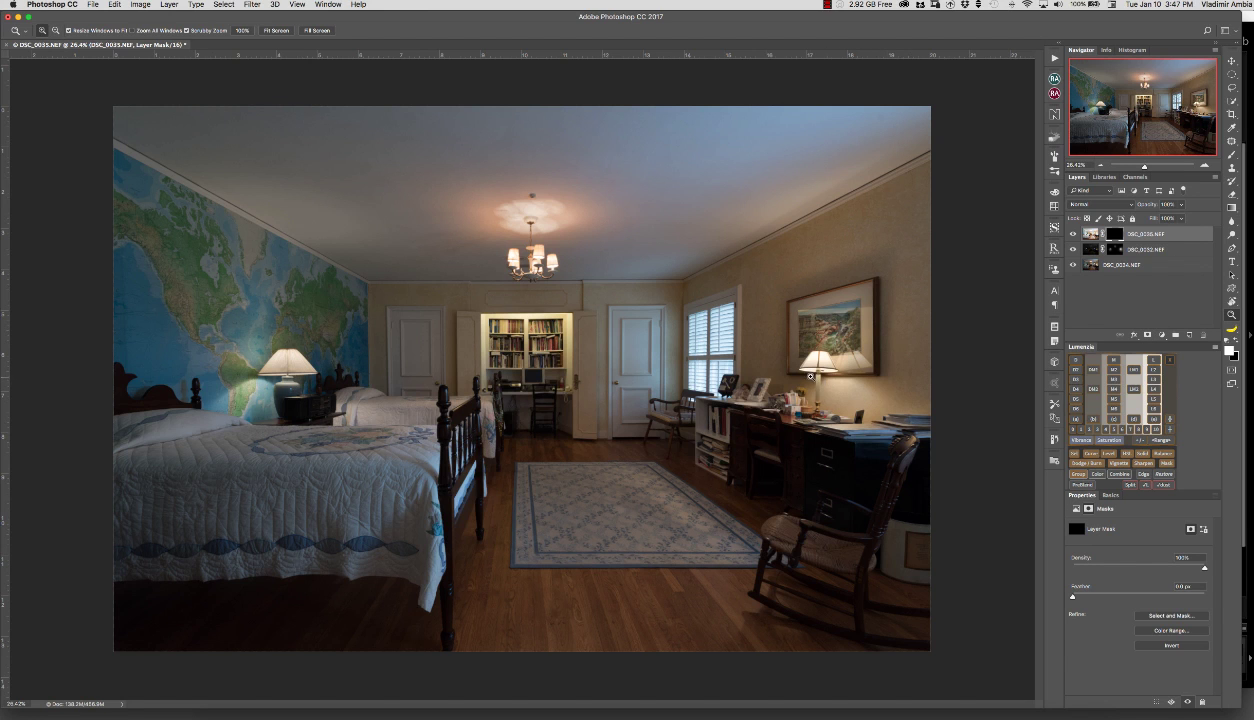
key(b)
drag(628, 476, 694, 470)
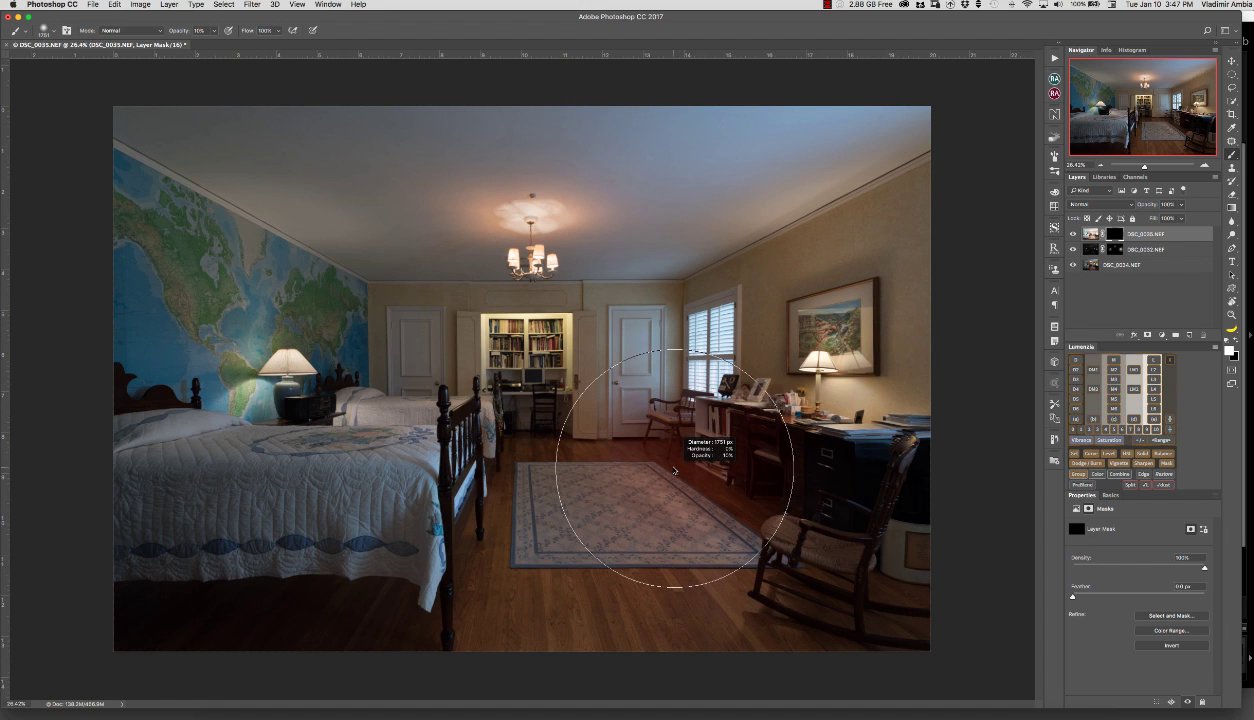
mouse_move(675, 470)
mouse_down()
mouse_move(690, 470)
mouse_move(660, 470)
mouse_up()
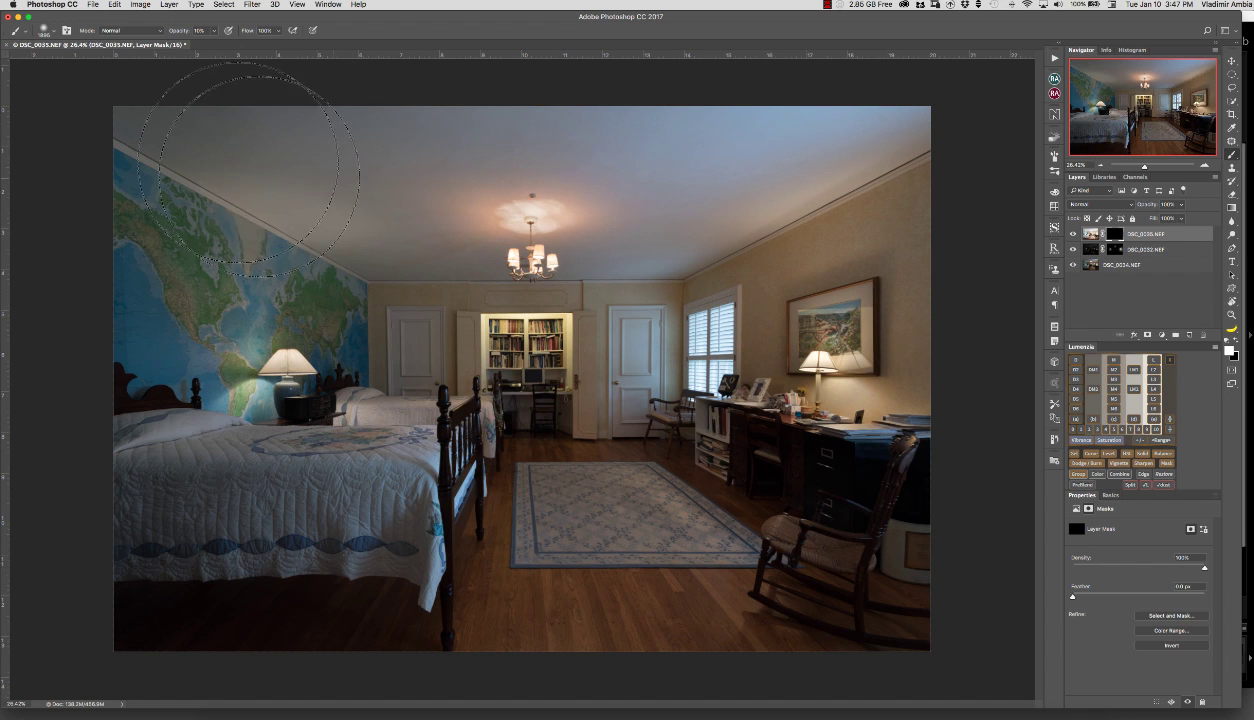
mouse_move(285, 155)
mouse_down()
mouse_move(406, 214)
mouse_move(347, 177)
mouse_move(485, 223)
mouse_move(385, 197)
mouse_move(603, 229)
mouse_move(363, 201)
mouse_move(355, 179)
mouse_move(367, 175)
mouse_move(250, 164)
mouse_move(244, 147)
mouse_move(415, 144)
mouse_move(496, 169)
mouse_move(448, 158)
mouse_move(539, 156)
mouse_move(571, 141)
mouse_move(702, 164)
mouse_move(888, 113)
mouse_move(758, 183)
mouse_move(778, 169)
mouse_move(677, 341)
mouse_move(598, 389)
mouse_move(539, 575)
mouse_move(578, 570)
mouse_move(654, 592)
mouse_move(735, 564)
mouse_move(861, 600)
mouse_move(883, 526)
mouse_move(869, 526)
mouse_move(928, 524)
mouse_move(857, 524)
mouse_move(776, 491)
mouse_move(857, 581)
mouse_move(474, 654)
mouse_move(321, 587)
mouse_move(271, 632)
mouse_move(248, 615)
mouse_move(167, 626)
mouse_move(138, 596)
mouse_move(135, 564)
mouse_move(130, 592)
mouse_move(148, 581)
mouse_move(133, 637)
mouse_move(165, 582)
mouse_up()
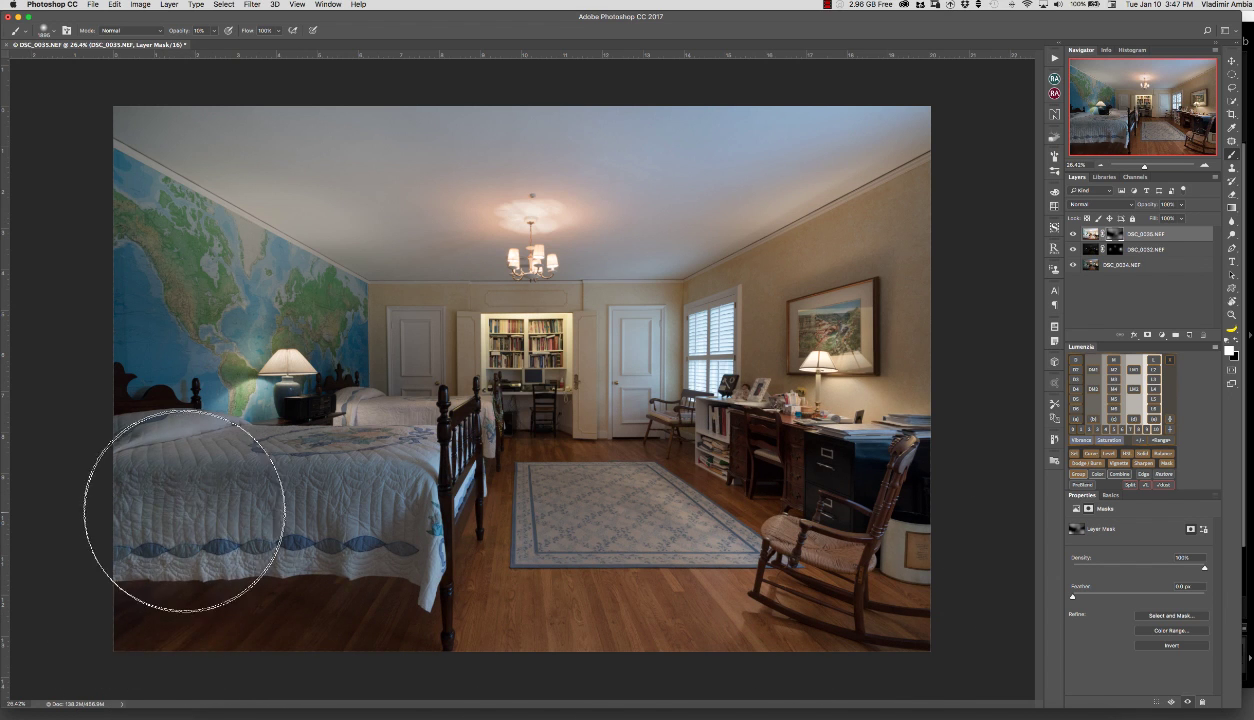
mouse_move(183, 510)
mouse_down()
mouse_move(133, 505)
mouse_move(166, 488)
mouse_move(354, 478)
mouse_move(132, 482)
mouse_move(312, 473)
mouse_move(133, 495)
mouse_move(249, 518)
mouse_move(250, 561)
mouse_move(291, 605)
mouse_move(346, 622)
mouse_move(282, 617)
mouse_move(300, 630)
mouse_move(384, 637)
mouse_move(441, 610)
mouse_move(408, 637)
mouse_move(465, 570)
mouse_up()
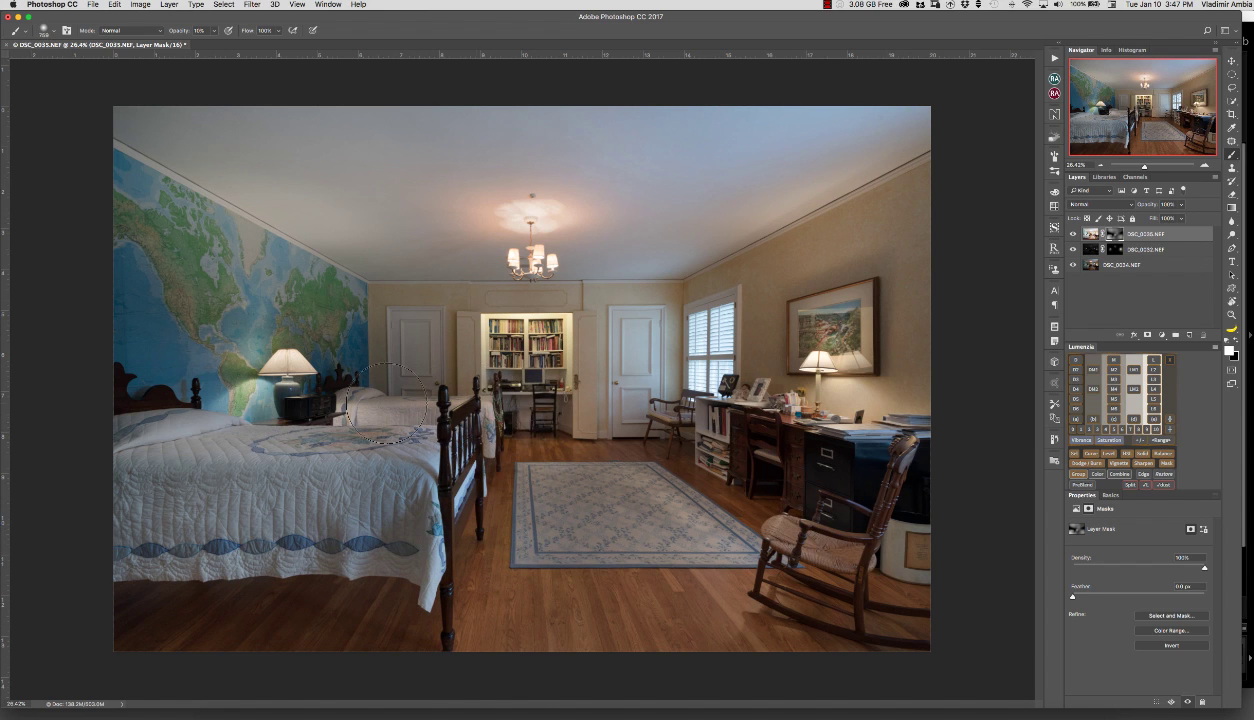
Paint white with a smaller brush on the DSC_0035.NEF mask over the map wall, rear bed, back wall and picture wall.
key(bracketleft)
mouse_move(409, 355)
mouse_down()
mouse_move(395, 335)
mouse_move(428, 380)
mouse_move(400, 395)
mouse_move(343, 350)
mouse_up()
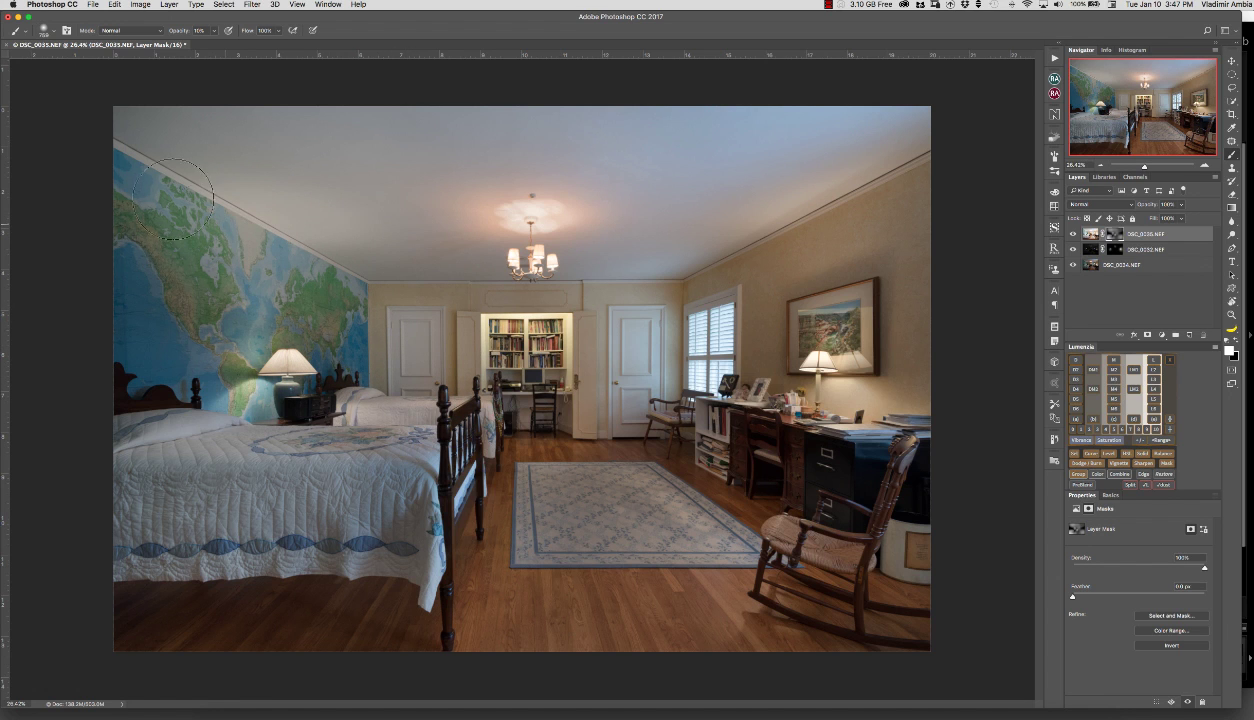
mouse_move(172, 198)
mouse_down()
mouse_move(160, 262)
mouse_move(174, 324)
mouse_move(156, 405)
mouse_move(125, 404)
mouse_move(150, 384)
mouse_move(121, 419)
mouse_move(145, 320)
mouse_move(122, 189)
mouse_move(123, 315)
mouse_up()
mouse_move(236, 261)
mouse_down()
mouse_move(78, 364)
mouse_move(330, 360)
mouse_move(355, 390)
mouse_move(351, 408)
mouse_up()
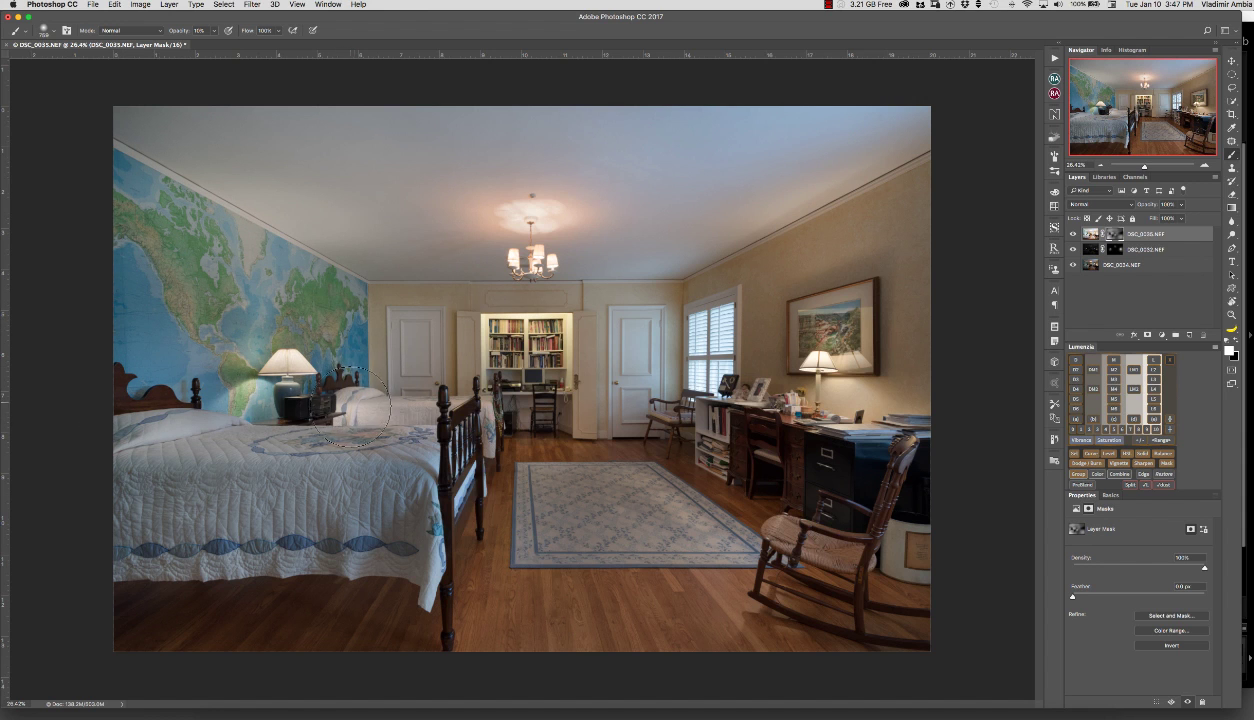
mouse_move(340, 315)
mouse_down()
mouse_move(660, 298)
mouse_move(697, 326)
mouse_up()
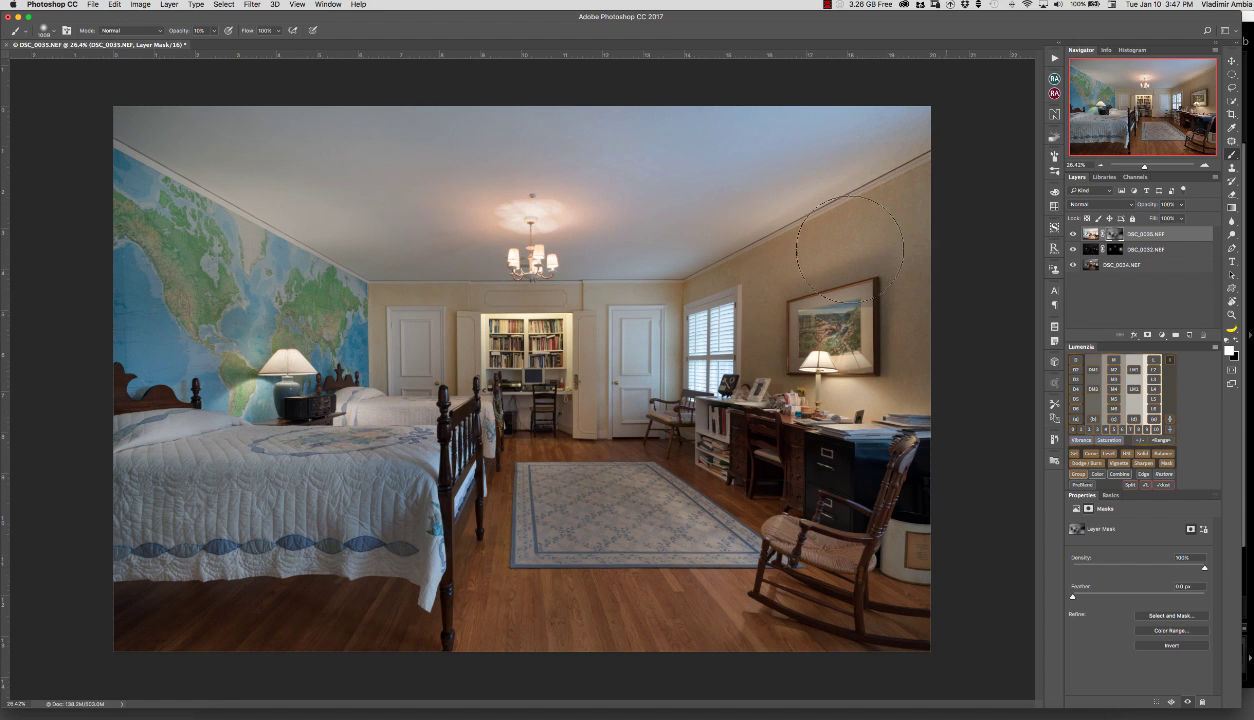
mouse_move(781, 323)
mouse_down()
mouse_move(758, 342)
mouse_move(756, 386)
mouse_up()
Adjust the brush size and paint white on the DSC_0035.NEF mask over the rug.
key(bracketleft)
key(bracketleft)
key(bracketleft)
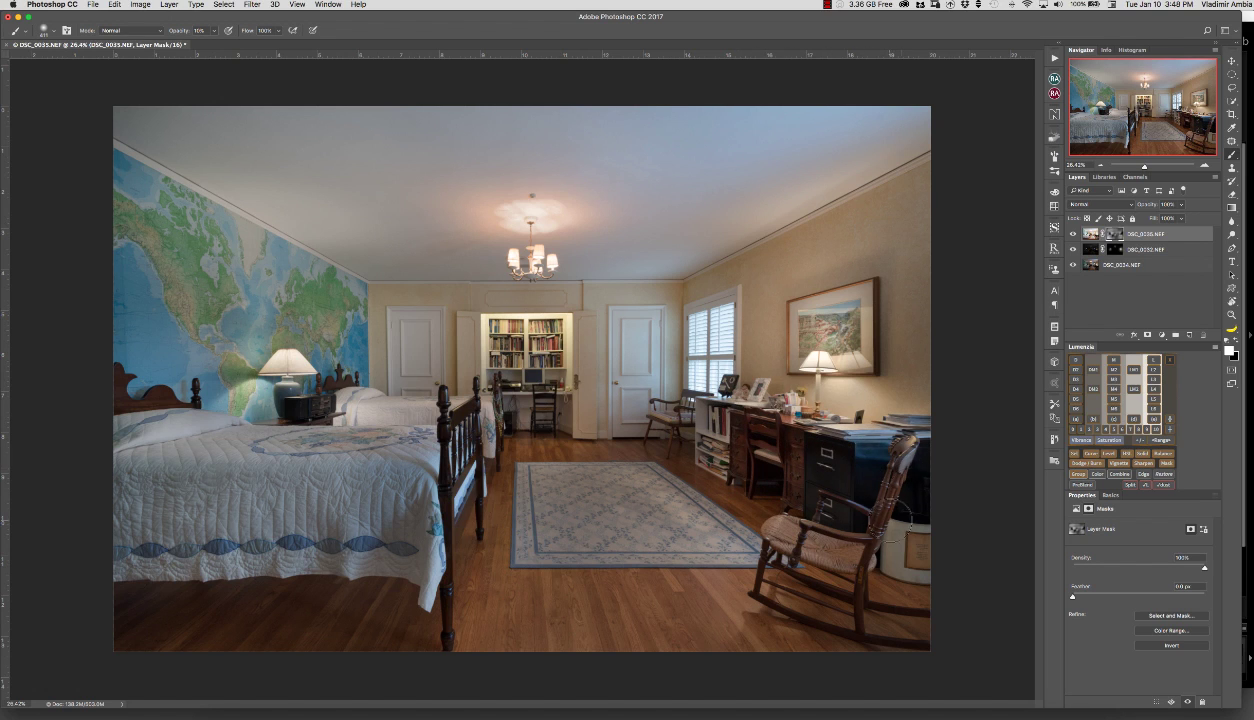
key(bracketright)
key(bracketright)
key(bracketright)
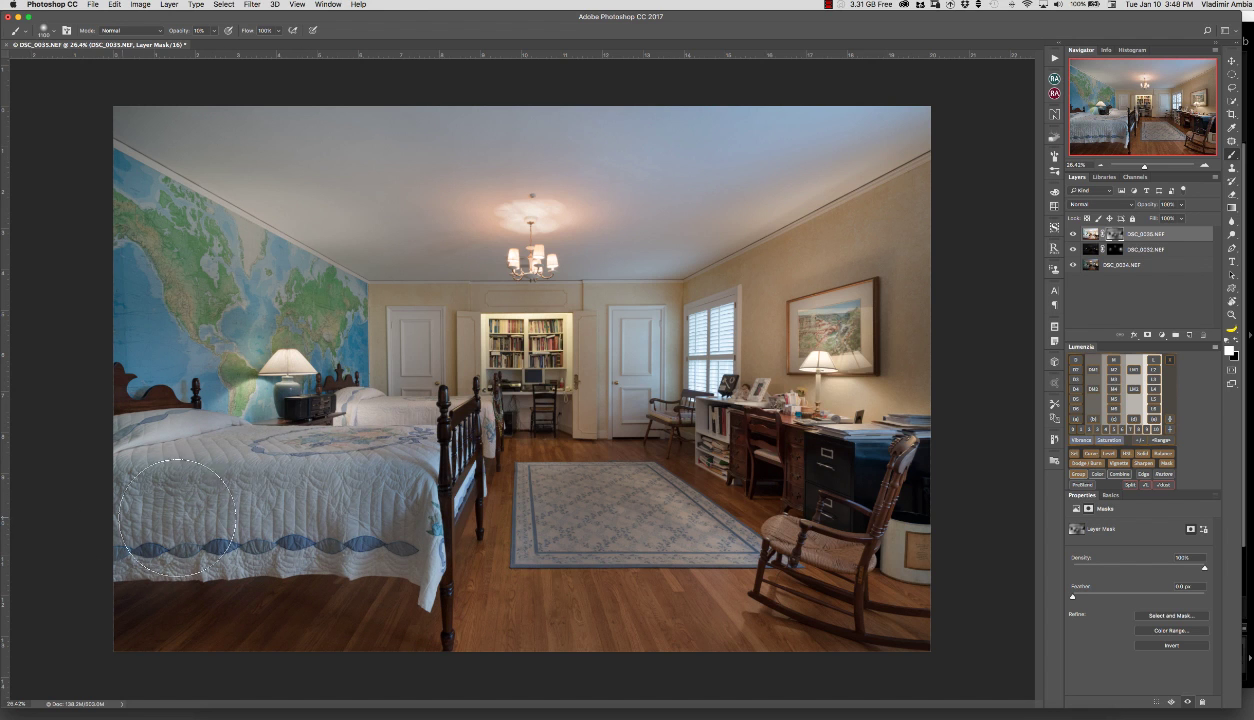
key(bracketleft)
key(bracketleft)
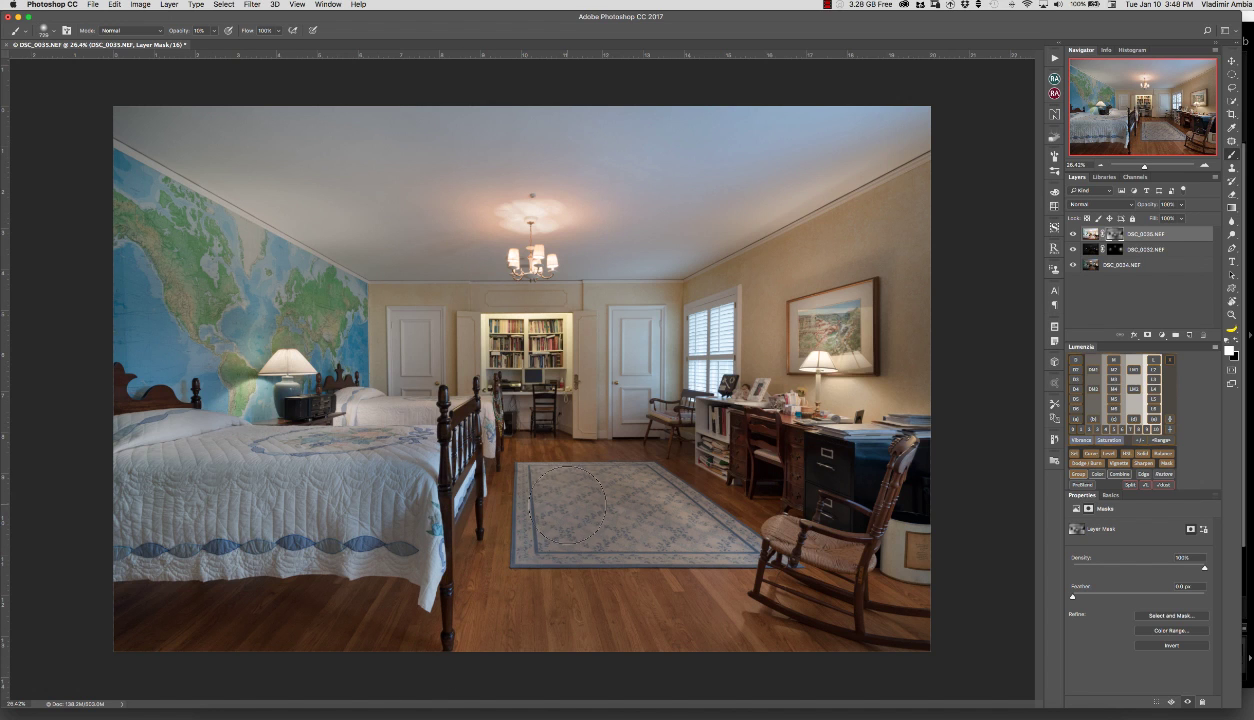
mouse_move(567, 505)
mouse_down()
mouse_move(550, 510)
mouse_move(637, 503)
mouse_move(625, 490)
mouse_move(725, 538)
mouse_up()
drag(706, 480, 764, 515)
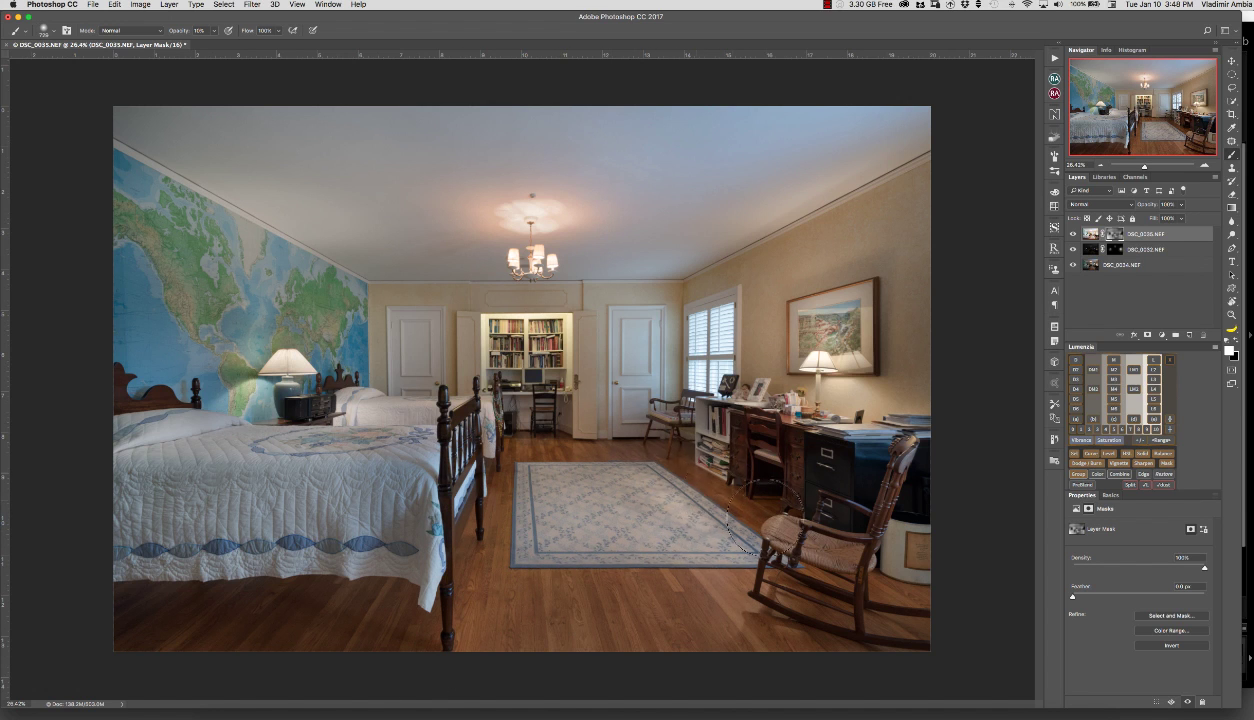
Paint white with resized brushes on the DSC_0035.NEF mask over the back, picture and map walls, and compare with that layer hidden.
drag(596, 395, 620, 390)
key([)
key([)
key([)
key(])
key(])
key(])
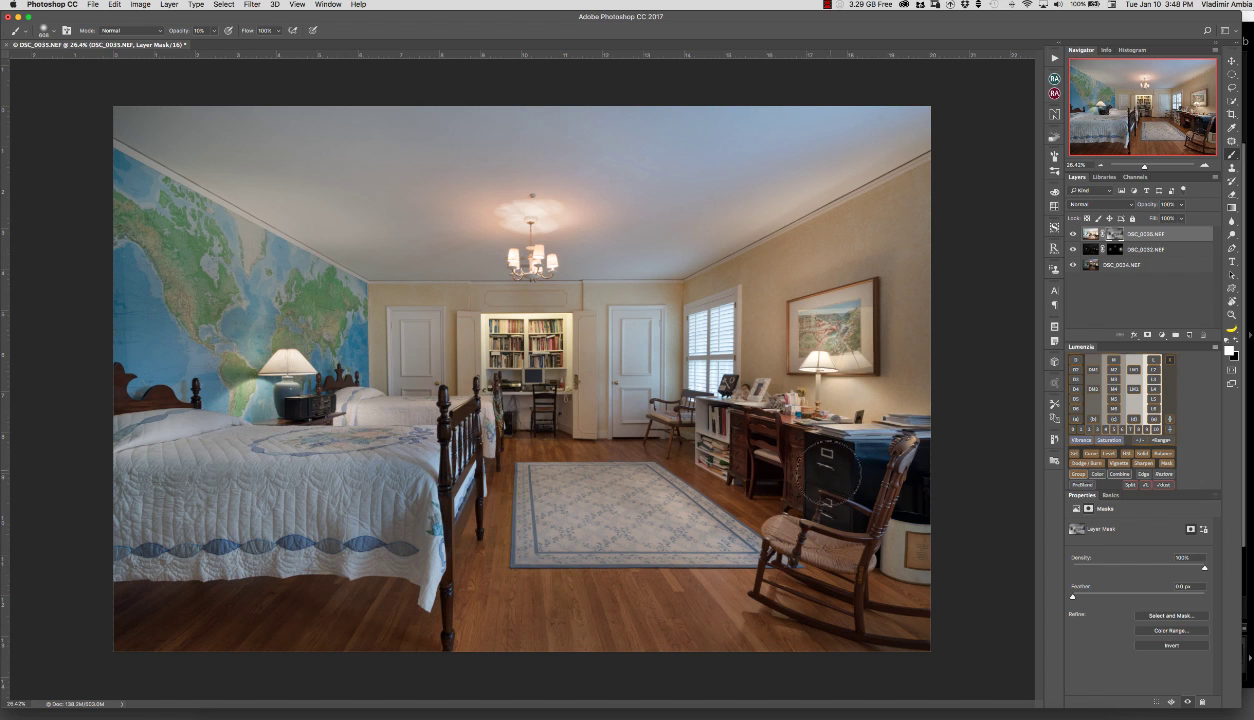
drag(795, 210, 855, 210)
mouse_move(135, 118)
mouse_down()
mouse_move(392, 216)
mouse_move(372, 238)
mouse_move(237, 235)
mouse_move(112, 280)
mouse_move(122, 272)
mouse_up()
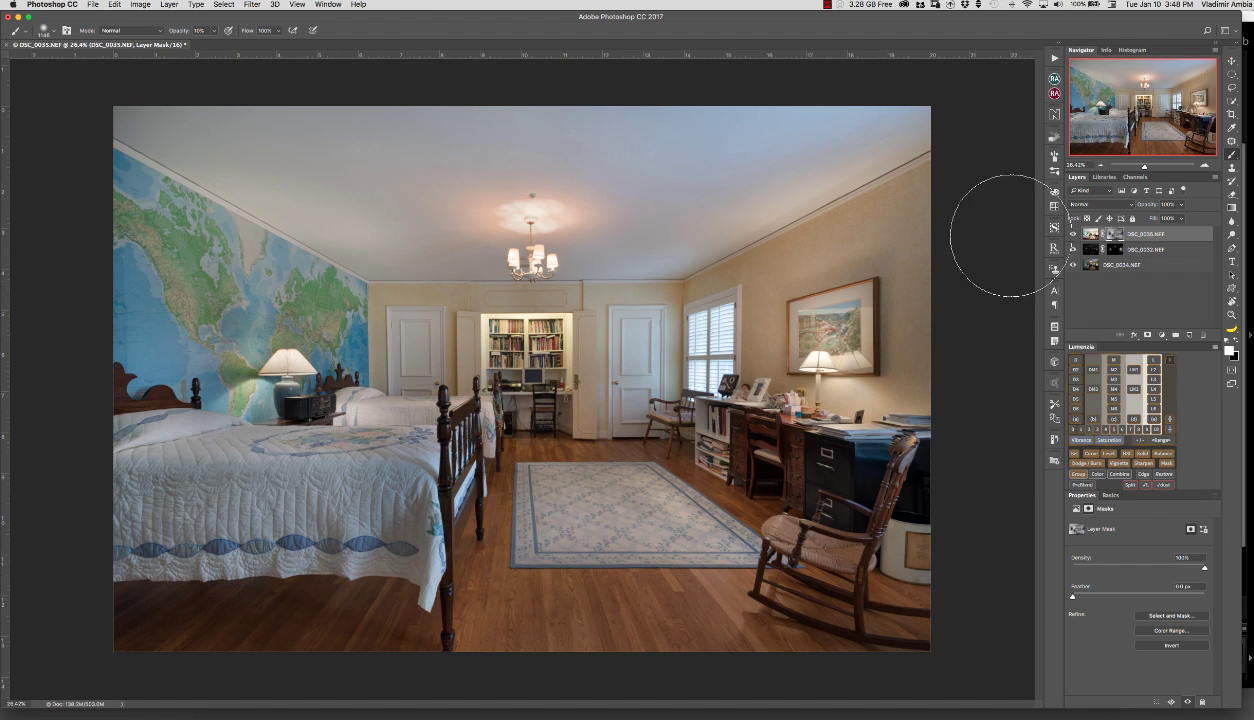
click(1072, 233)
click(1072, 233)
click(1072, 233)
click(1072, 233)
Paint white with a smaller brush on the DSC_0035.NEF mask over the footboard and the front bed's quilt.
key(bracketleft)
key(bracketleft)
key(bracketleft)
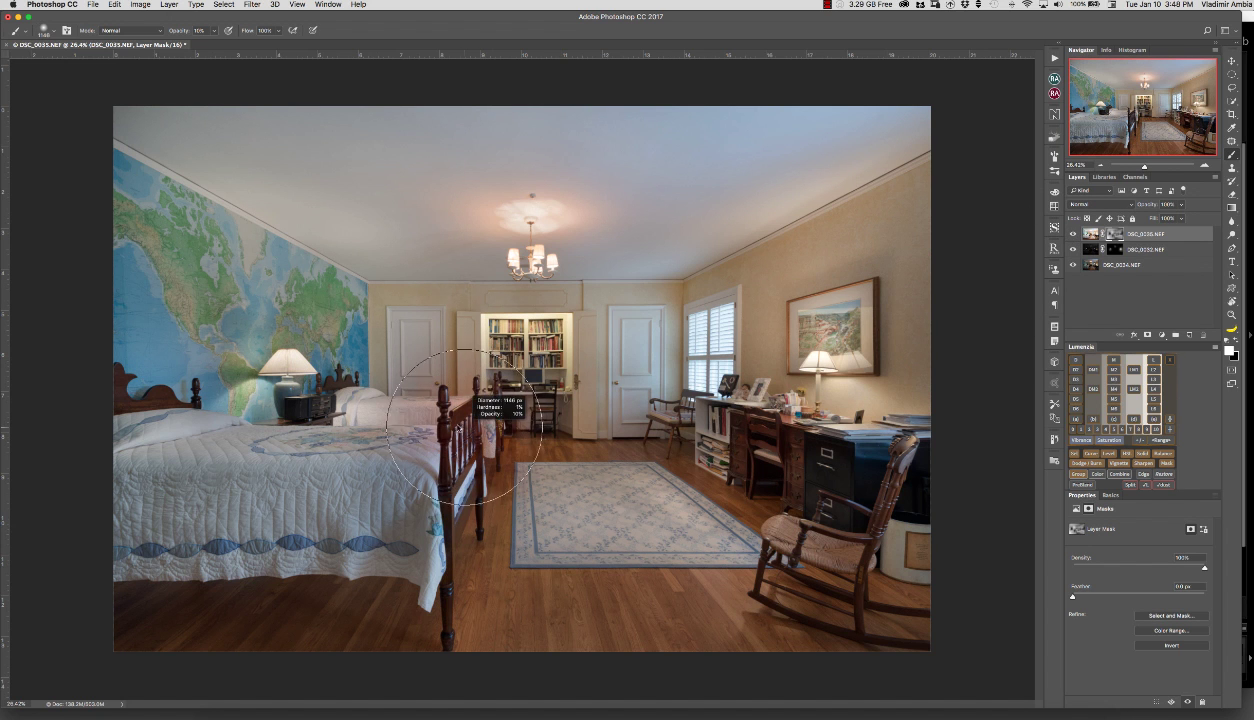
drag(465, 421, 440, 456)
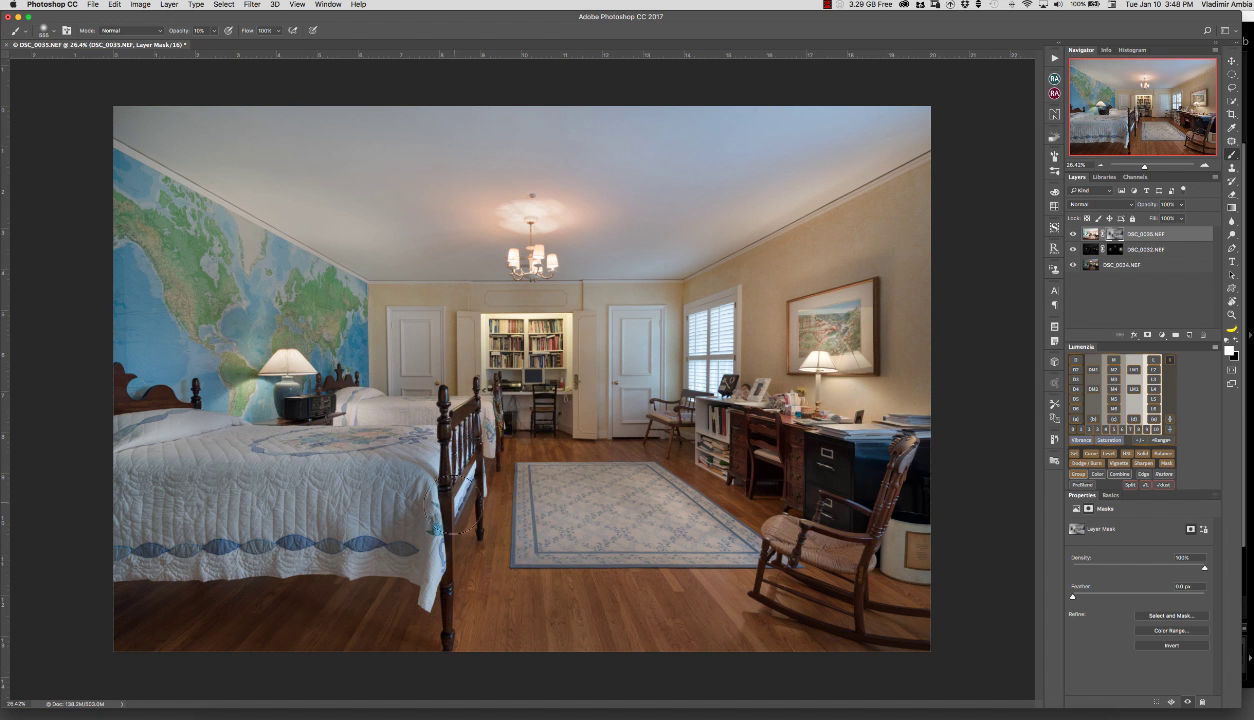
drag(340, 545, 332, 545)
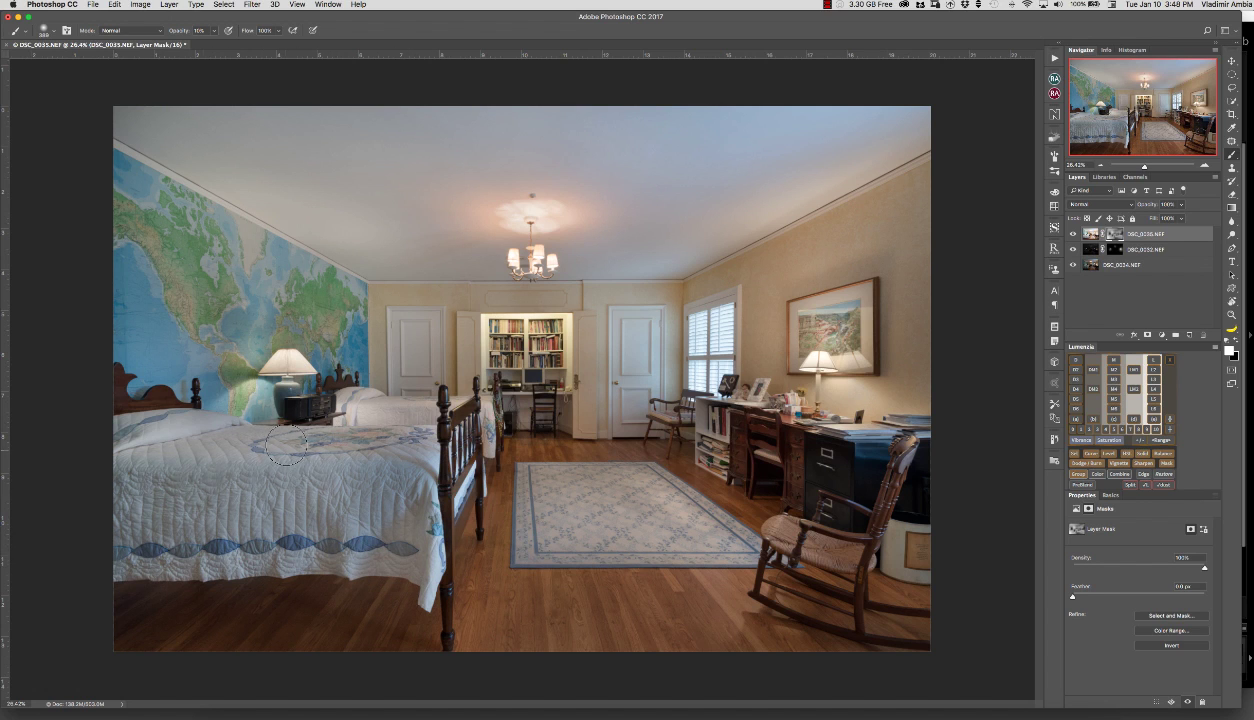
mouse_move(206, 432)
mouse_down()
mouse_move(268, 430)
mouse_move(218, 438)
mouse_up()
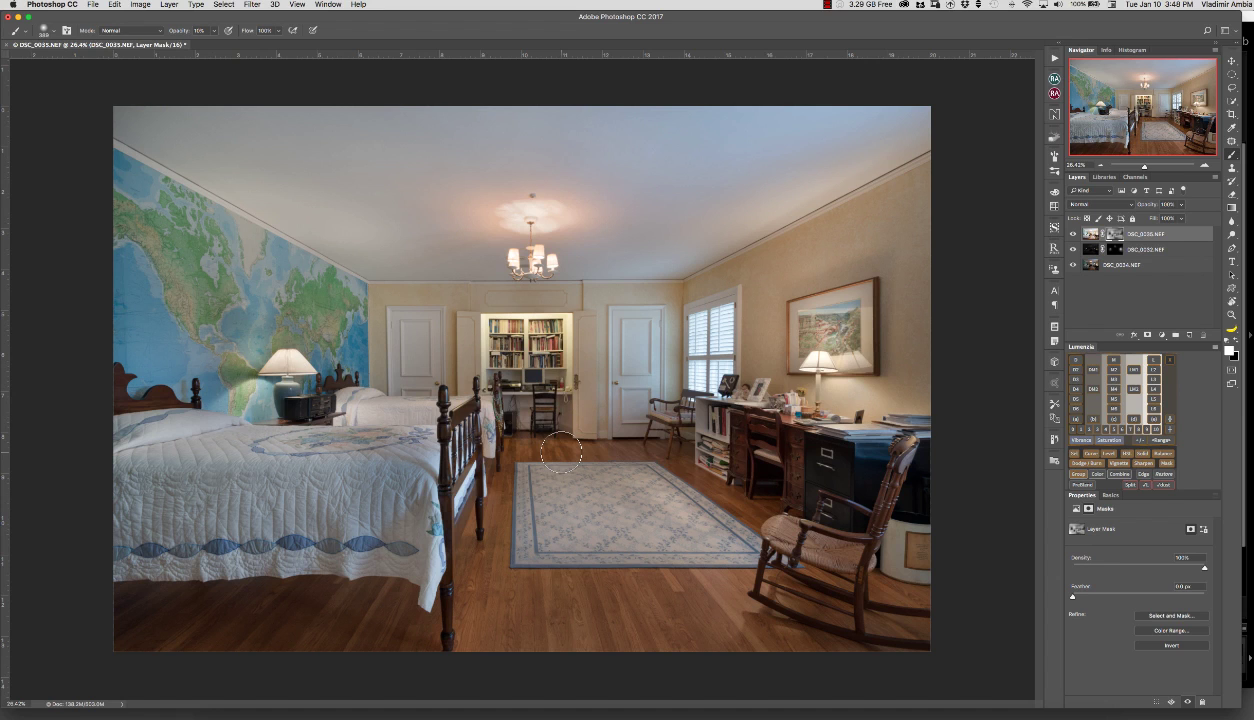
click(845, 4)
click(828, 5)
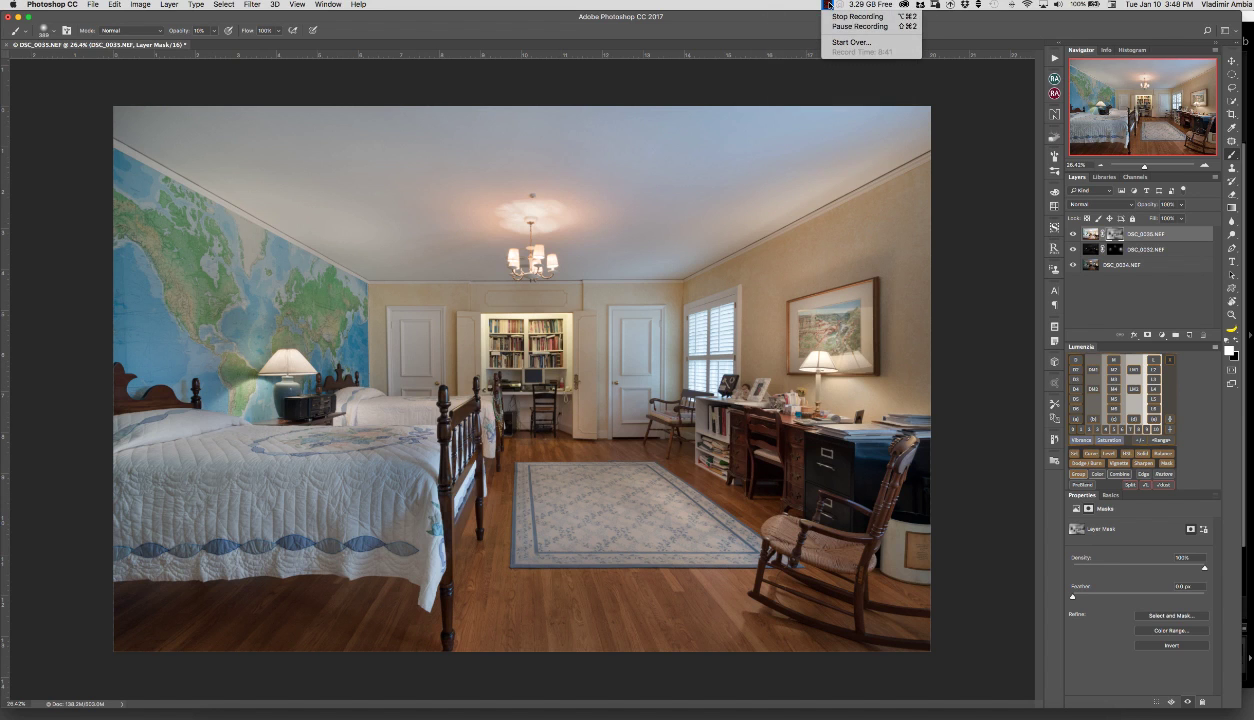
click(846, 17)
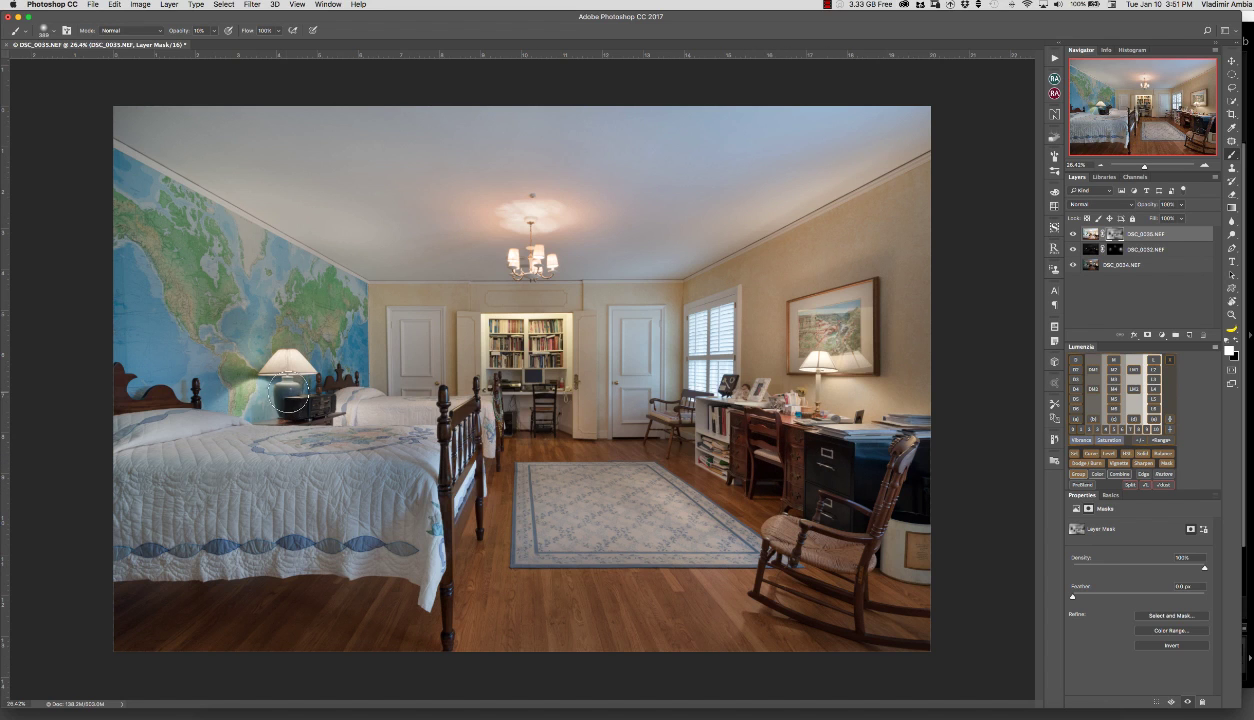
Paint white with a resized brush on the DSC_0035.NEF mask over the map wall and the wall around the bookcase.
drag(234, 340, 178, 330)
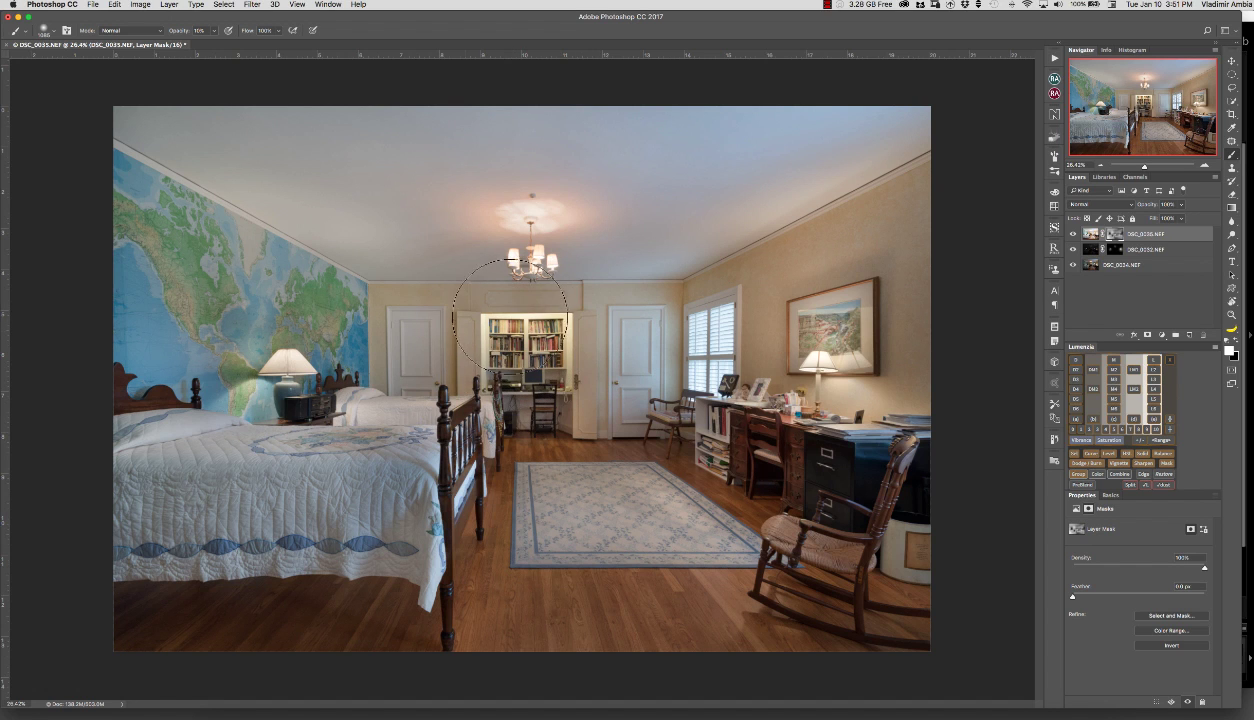
drag(510, 316, 440, 312)
Compare the blend with and without DSC_0035.NEF and the dark exposure layer beneath it, and leave both shown.
click(1074, 234)
click(1074, 234)
click(1074, 234)
click(1074, 234)
click(1074, 234)
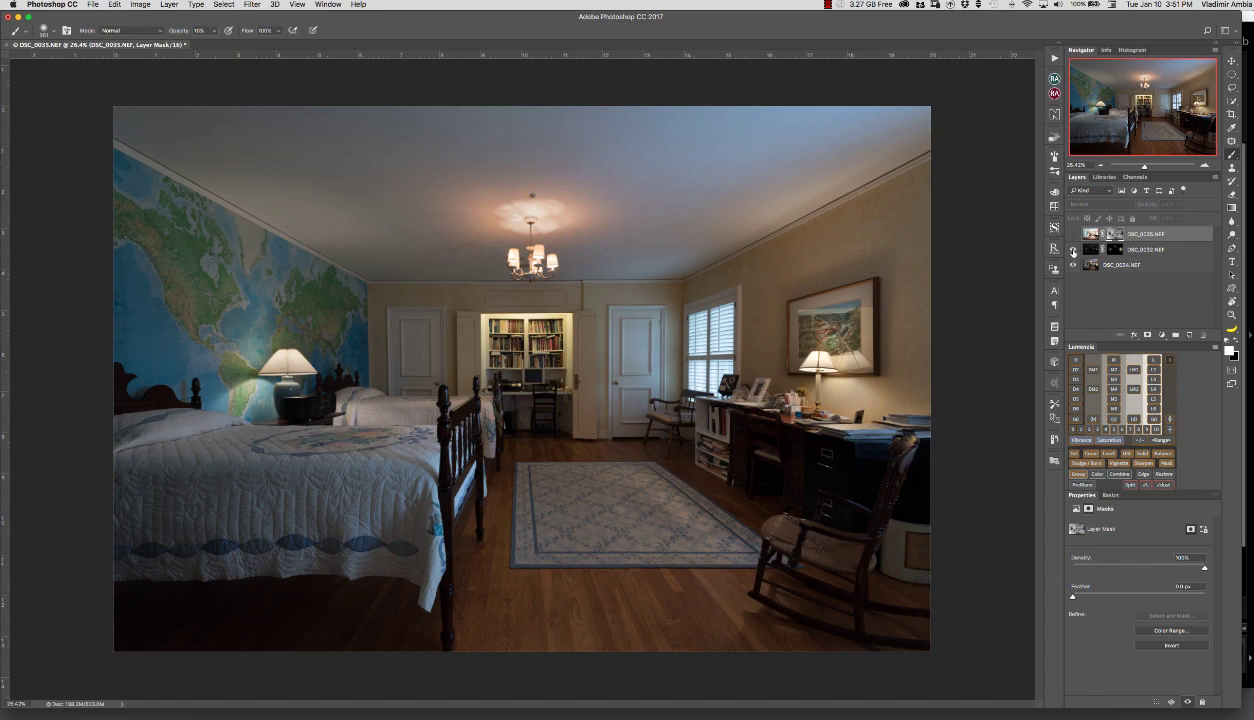
click(1074, 234)
click(1074, 234)
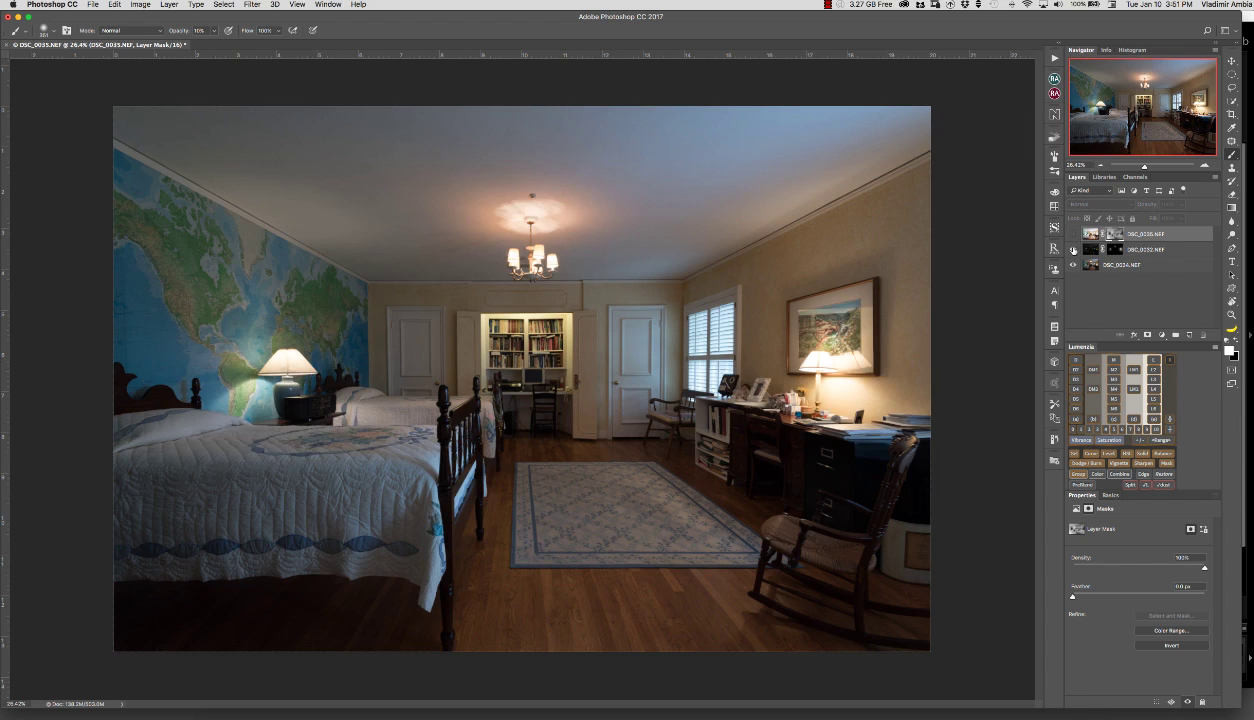
click(1074, 249)
click(1074, 249)
click(1074, 250)
click(1074, 234)
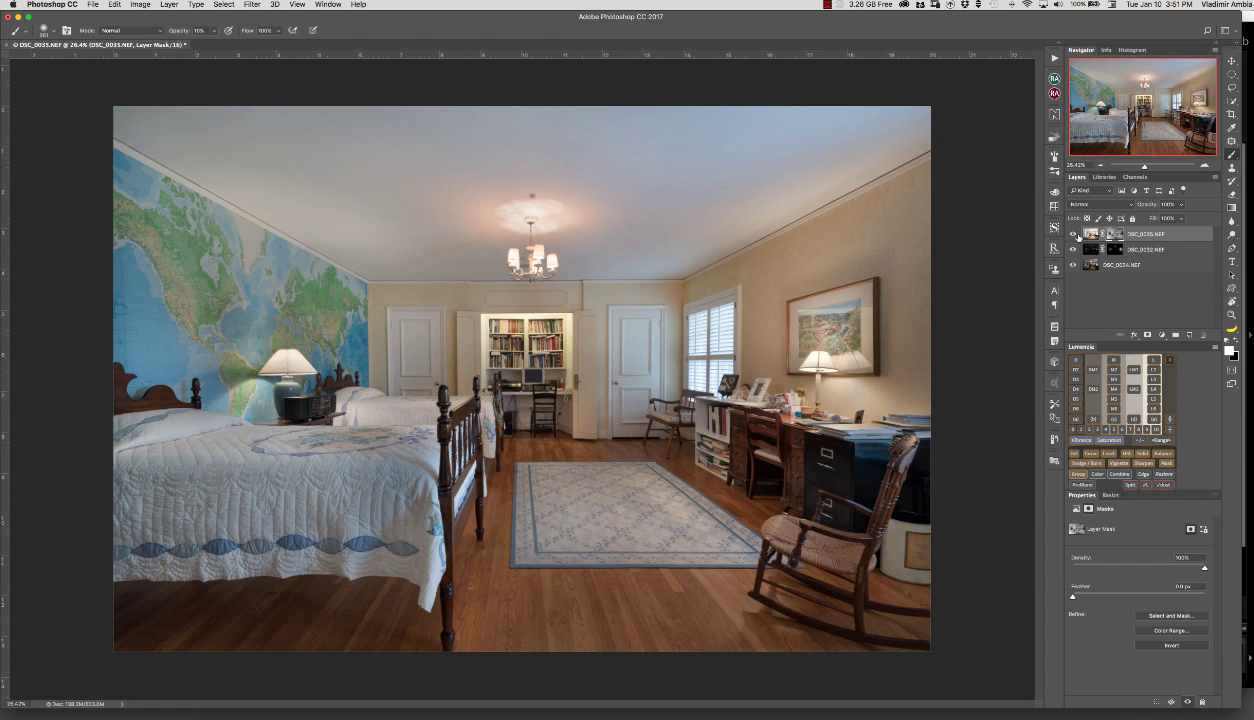
Paint black at 50% opacity with a small brush on the DSC_0035.NEF mask over the chandelier's lampshades.
key(z)
drag(539, 246, 565, 294)
alt+click(564, 297)
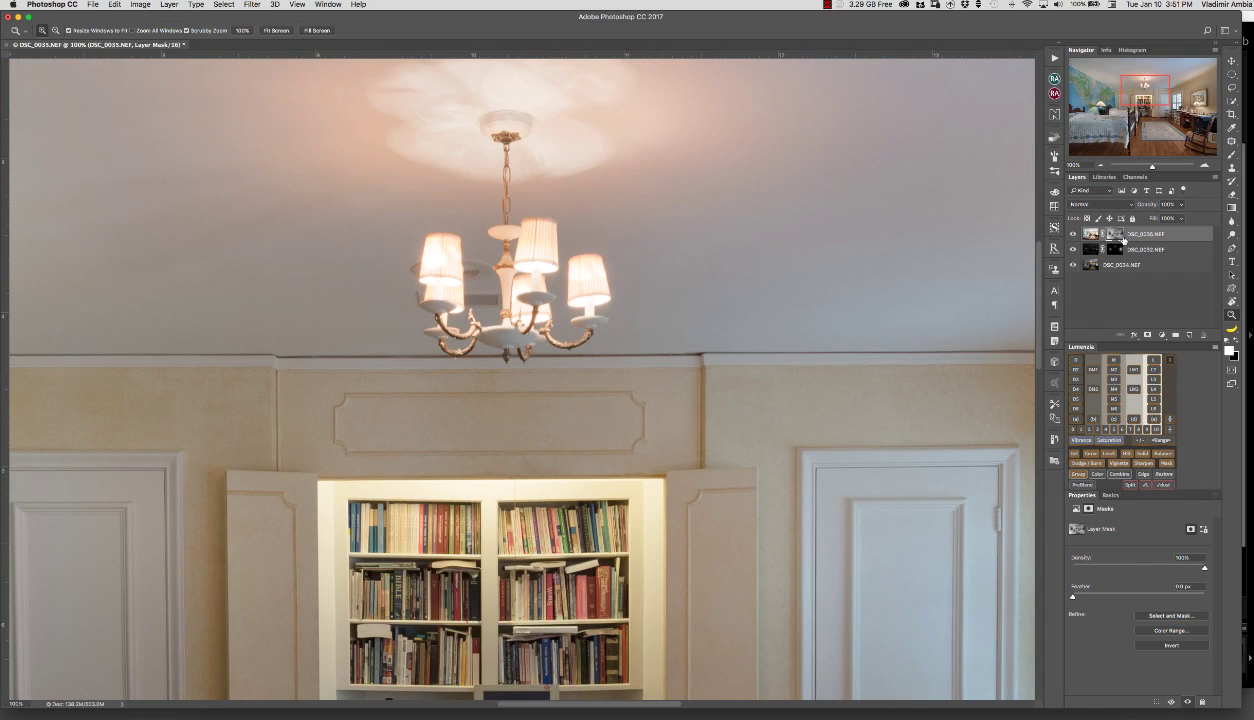
key(b)
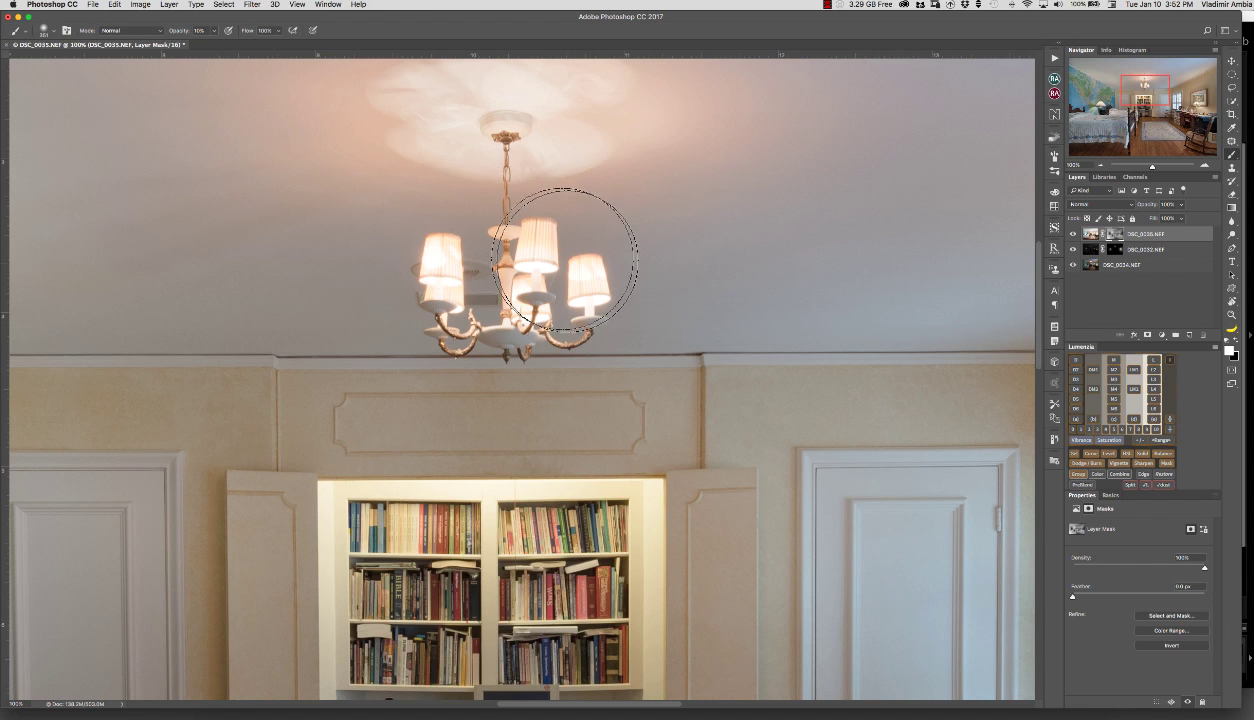
mouse_move(531, 268)
mouse_down()
mouse_move(478, 268)
mouse_move(515, 258)
mouse_move(500, 258)
mouse_move(529, 295)
mouse_up()
key(5)
key(x)
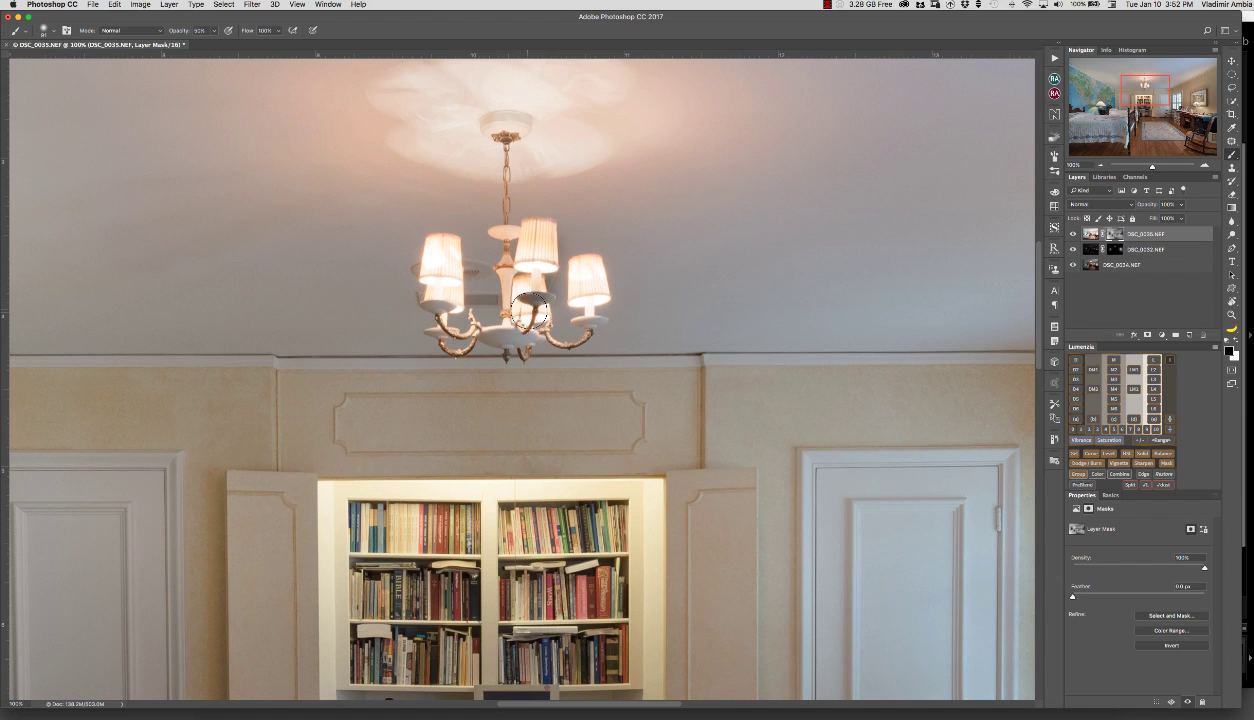
key(super+z)
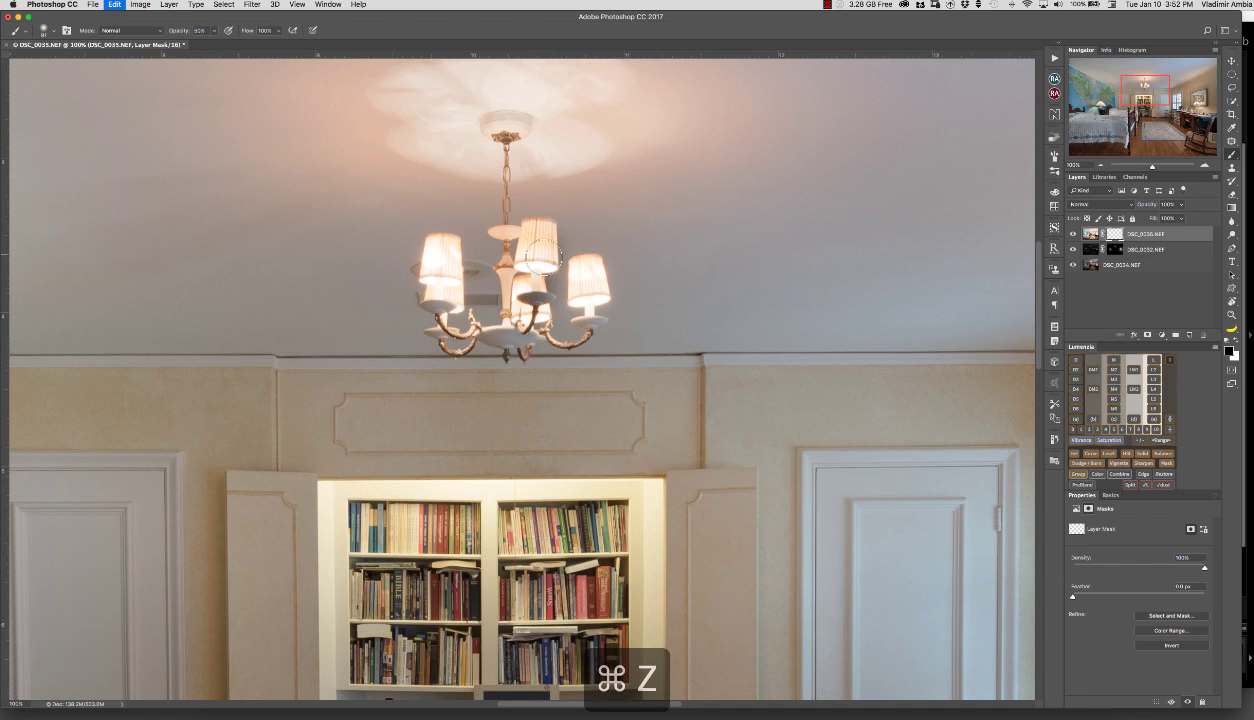
drag(530, 258, 541, 258)
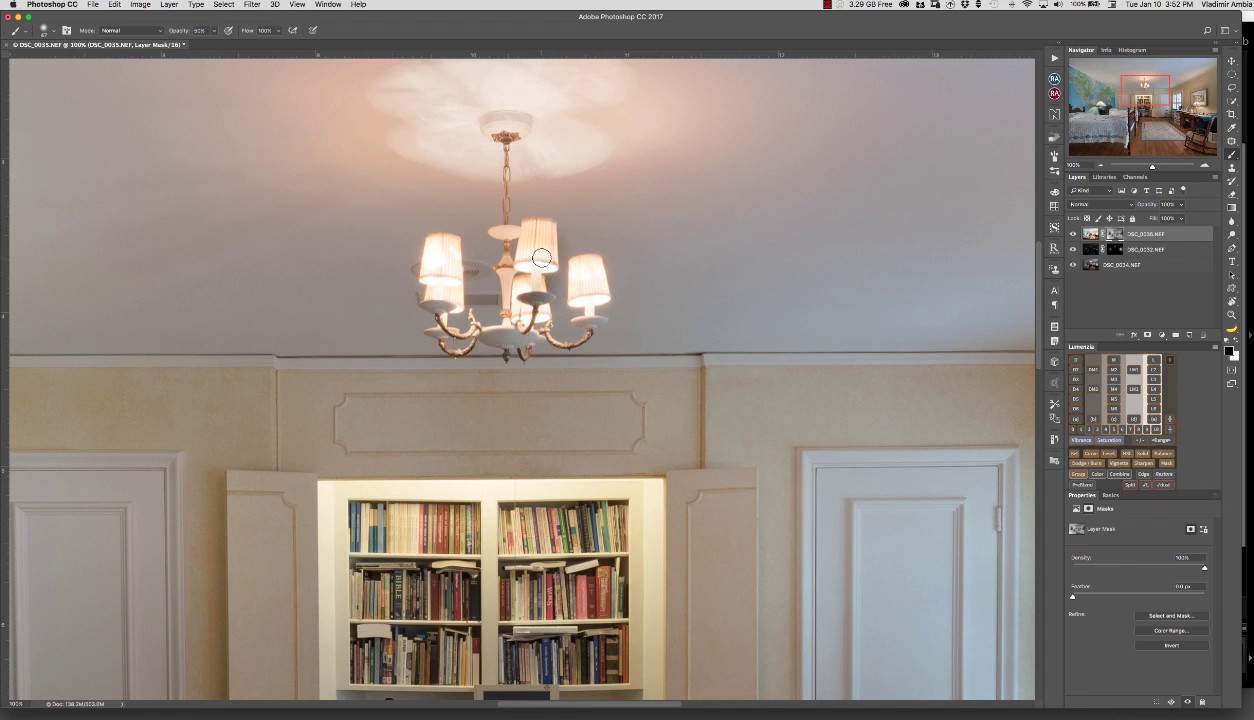
key(alt+super+z)
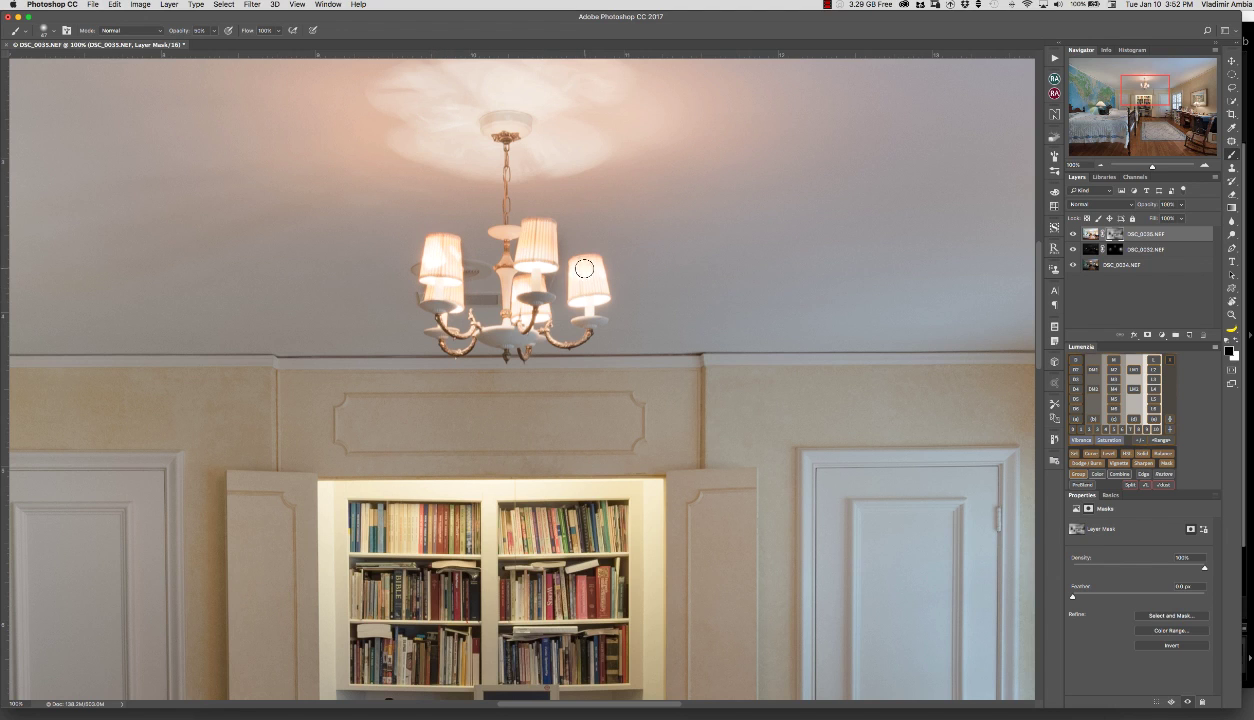
drag(594, 296, 586, 296)
Examine the DSC_0035.NEF layer mask on its own around the chandelier and across the whole room.
alt+click(1115, 236)
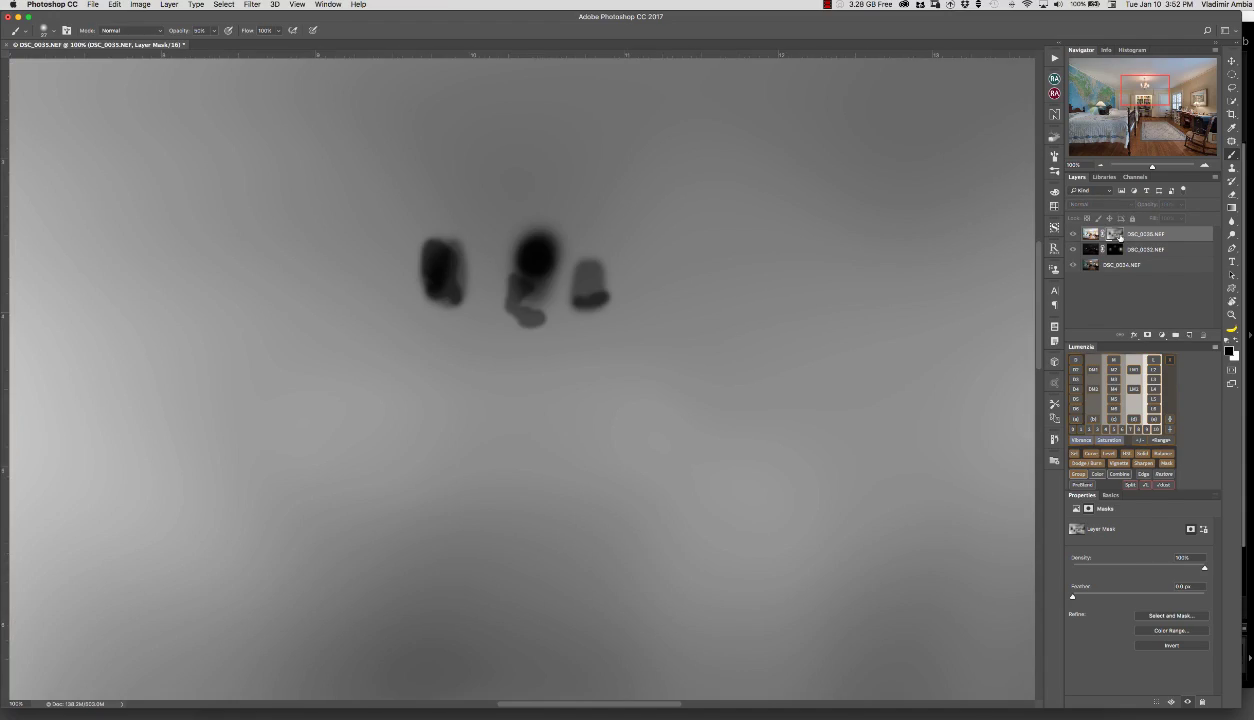
alt+click(1115, 236)
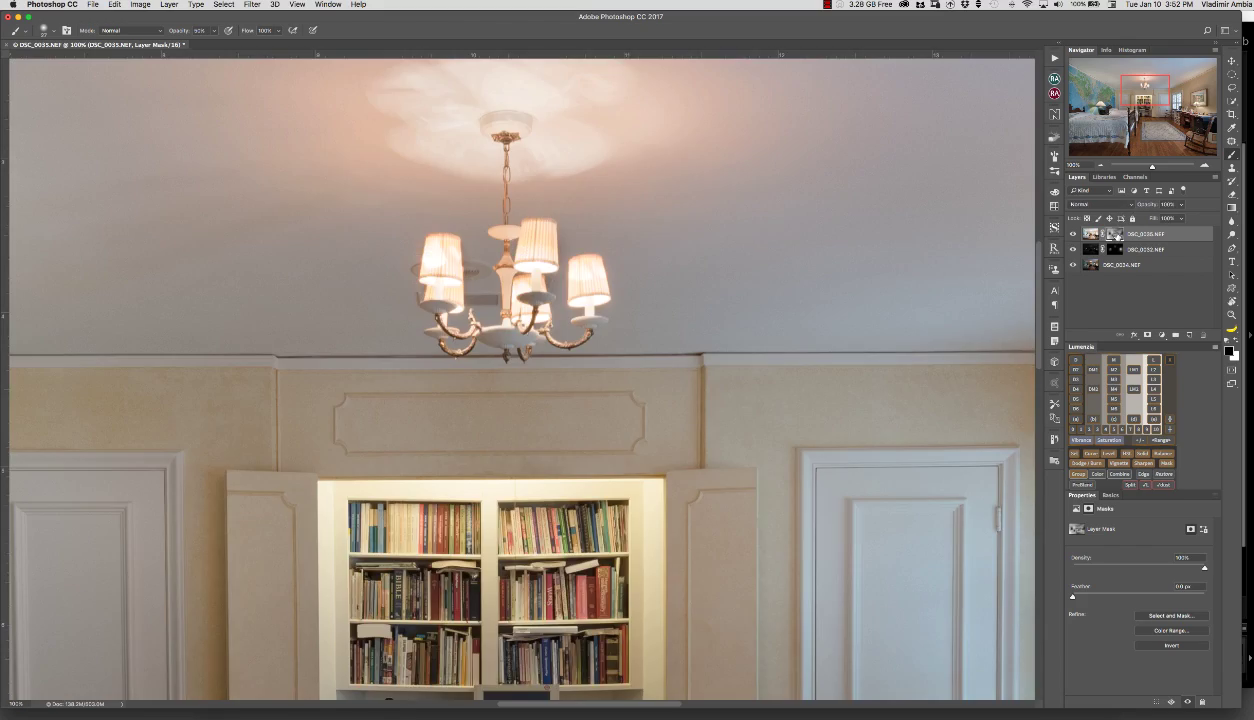
alt+click(1117, 237)
alt+click(1117, 237)
key(super+minus)
key(super+minus)
key(super+minus)
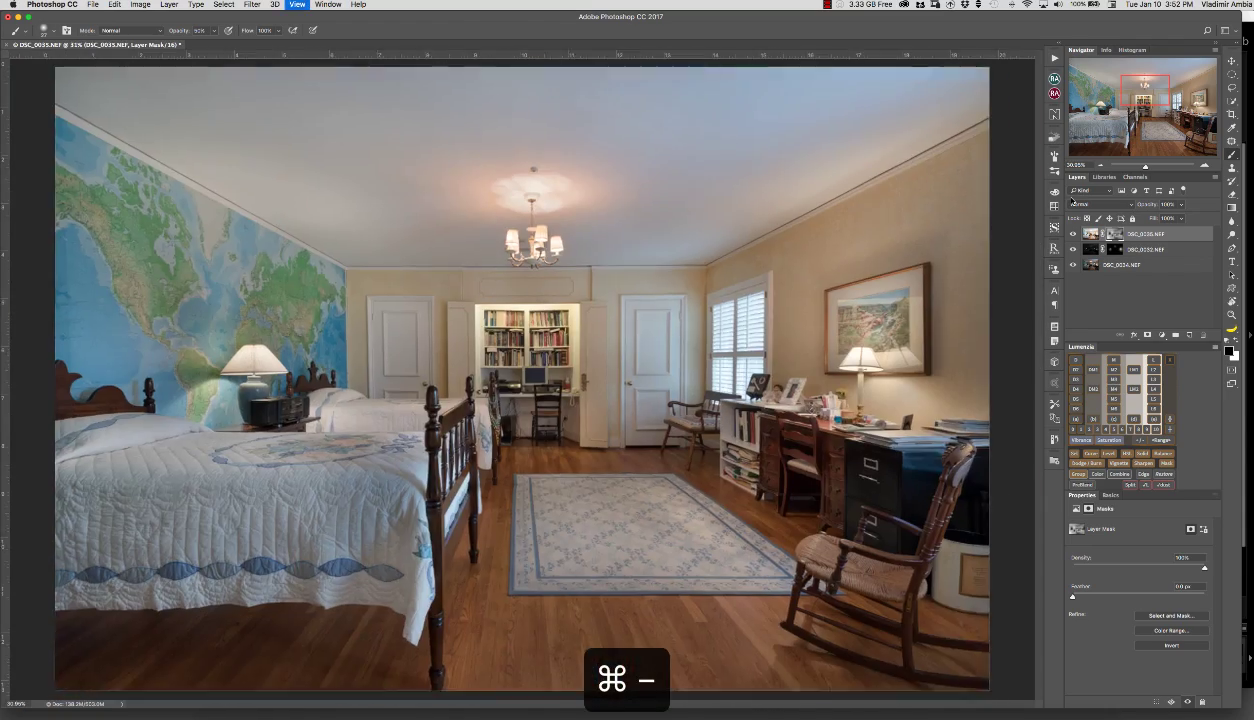
key(super+minus)
key(z)
click(919, 316)
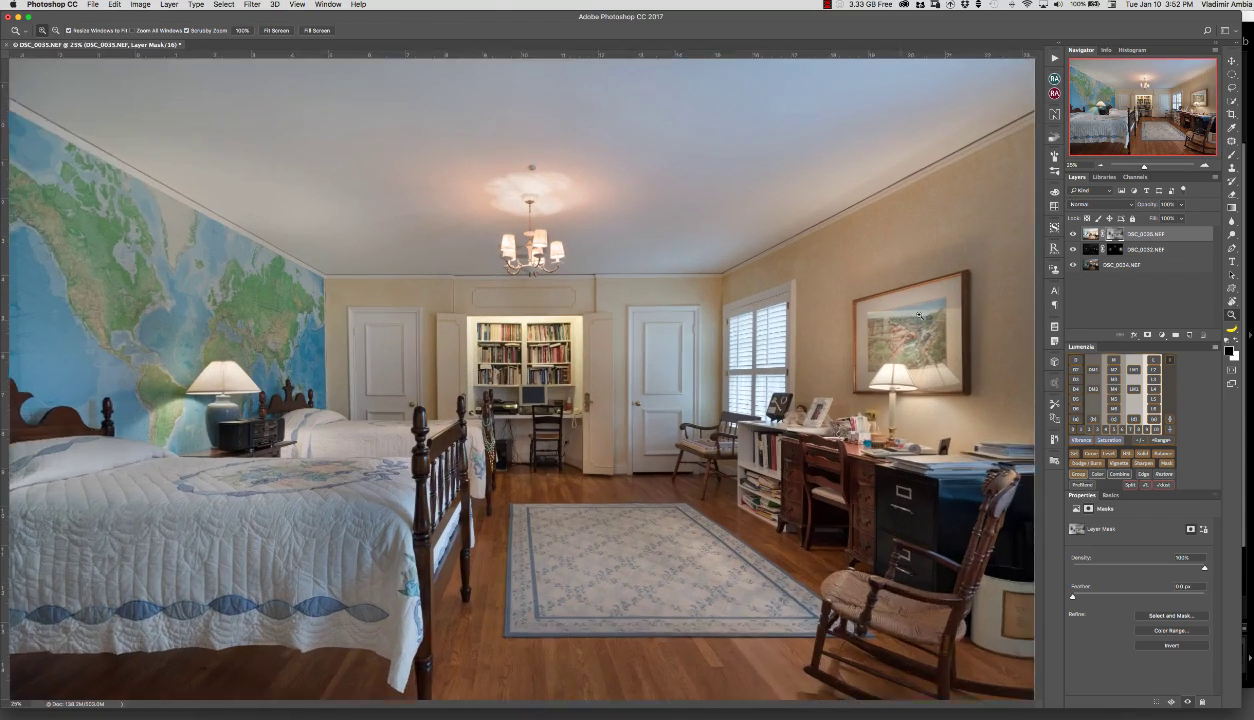
alt+click(1117, 237)
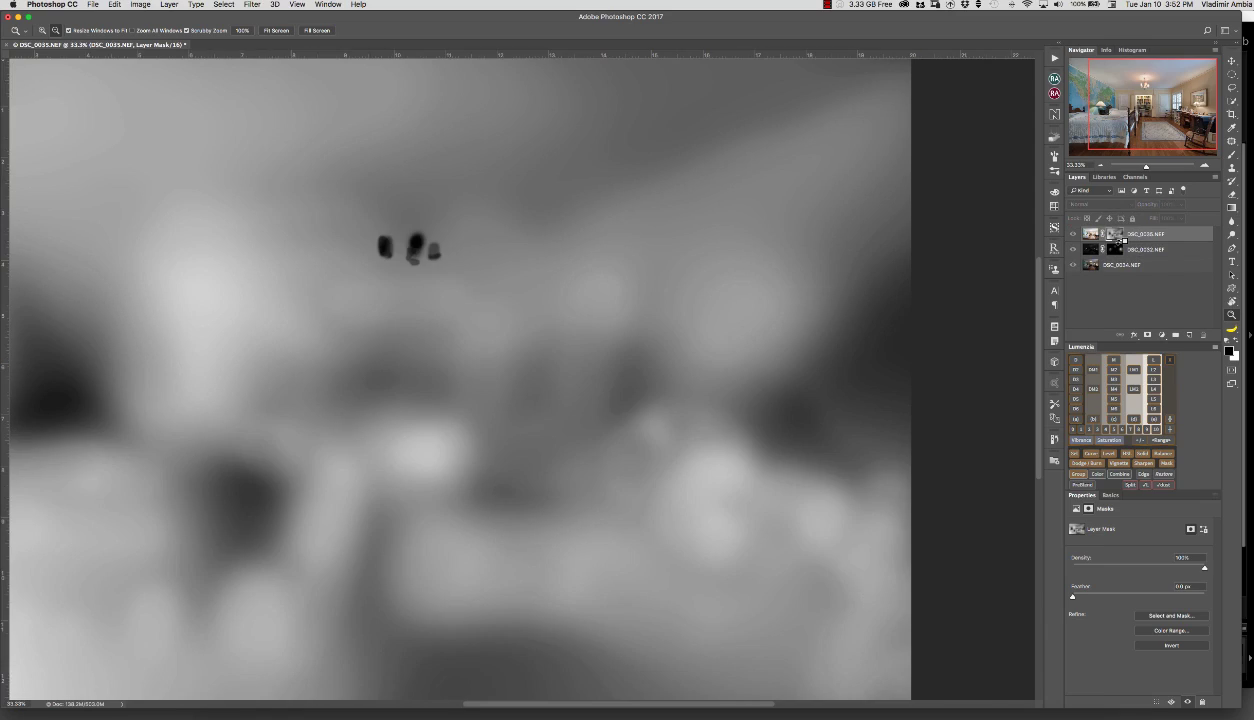
key(super+minus)
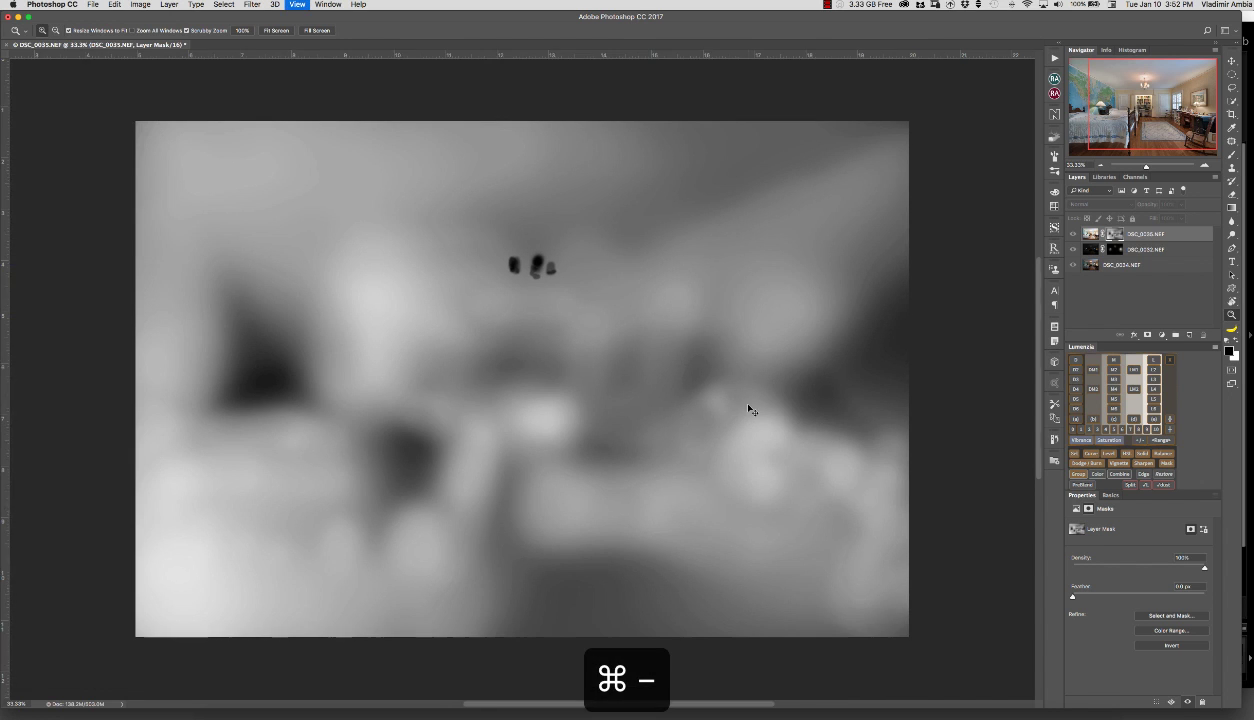
alt+click(1114, 234)
alt+click(1114, 234)
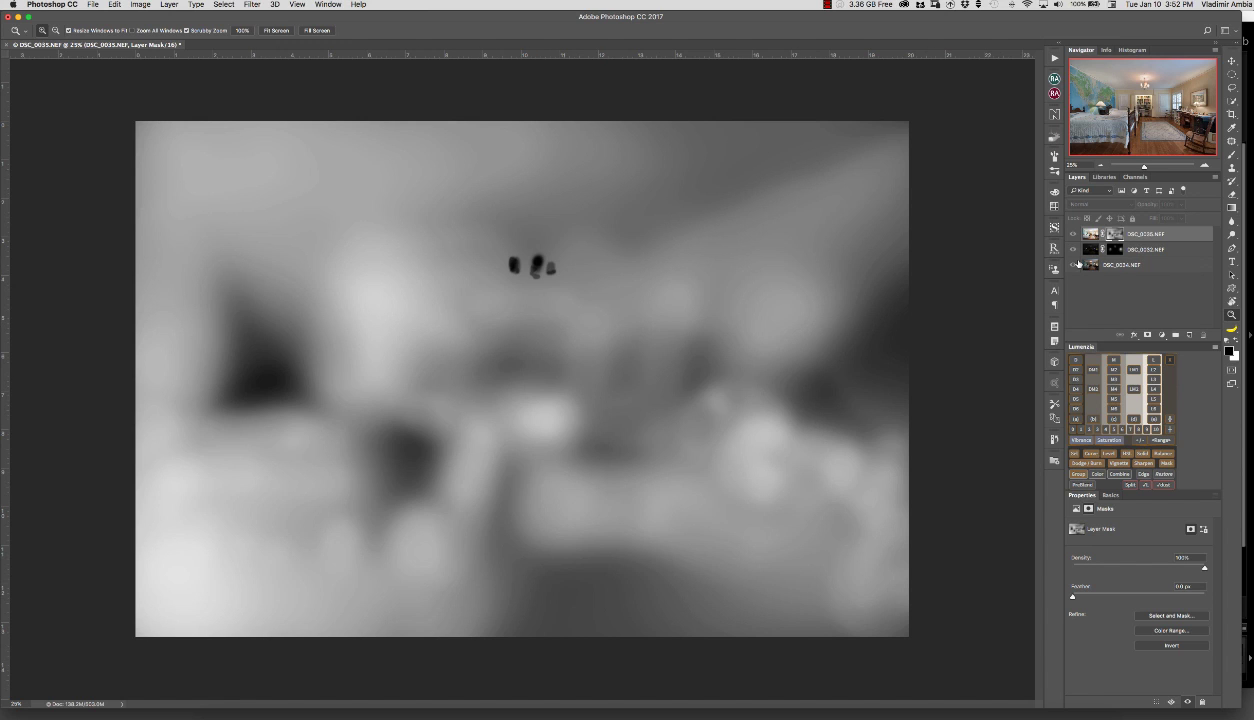
Return to the full-colour image, add a blank layer above DSC_0035.NEF and keep it selected.
key(alt+shift+super+m)
key(Escape)
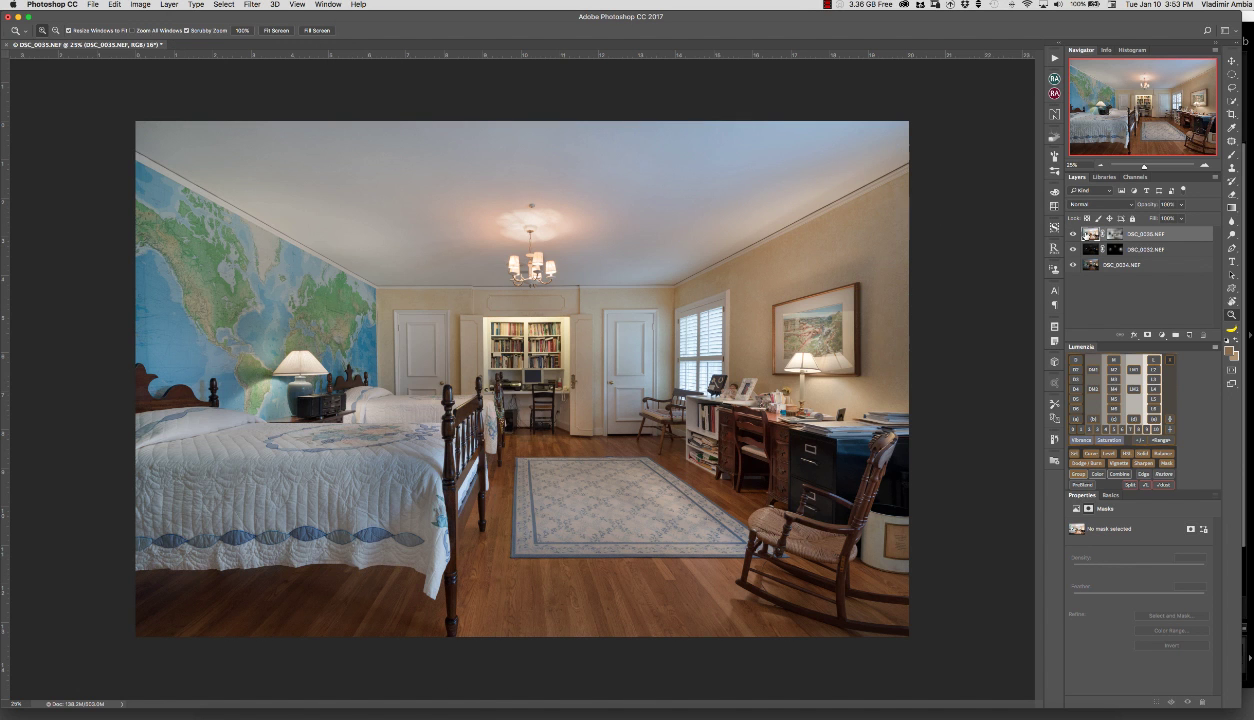
key(super+2)
key(alt+shift+super+n)
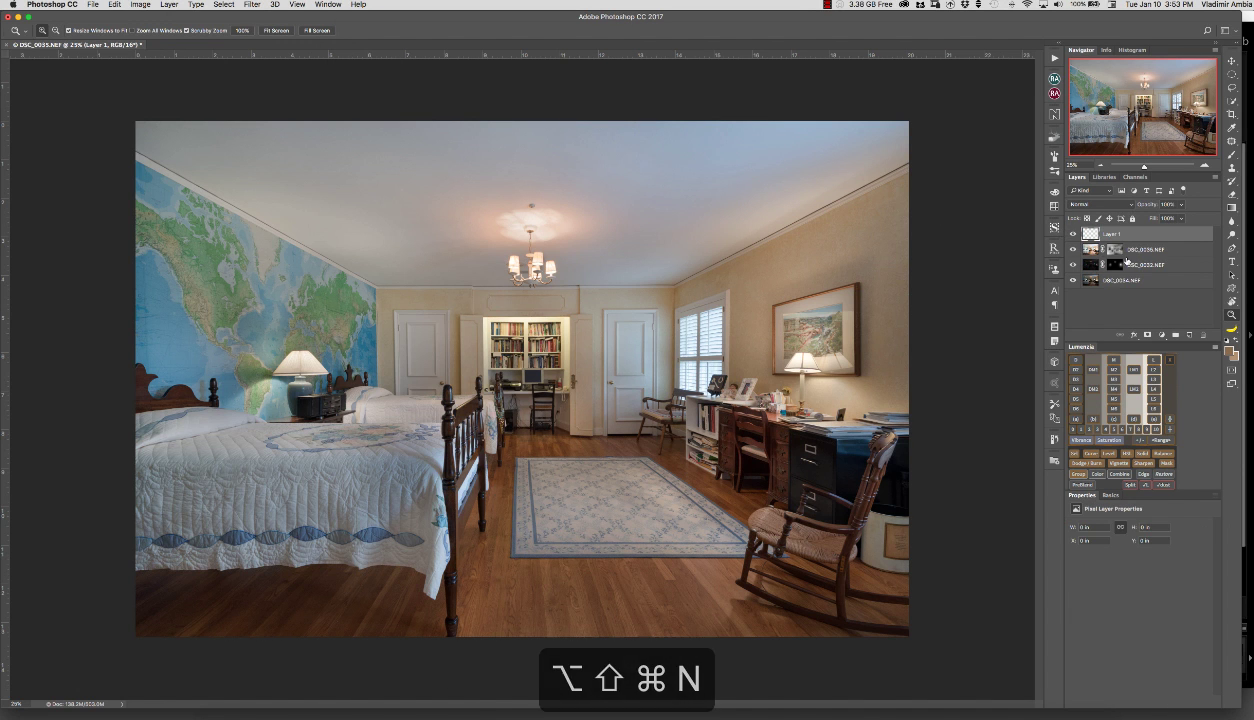
alt+click(1073, 234)
alt+click(1114, 250)
alt+click(1073, 234)
click(1089, 237)
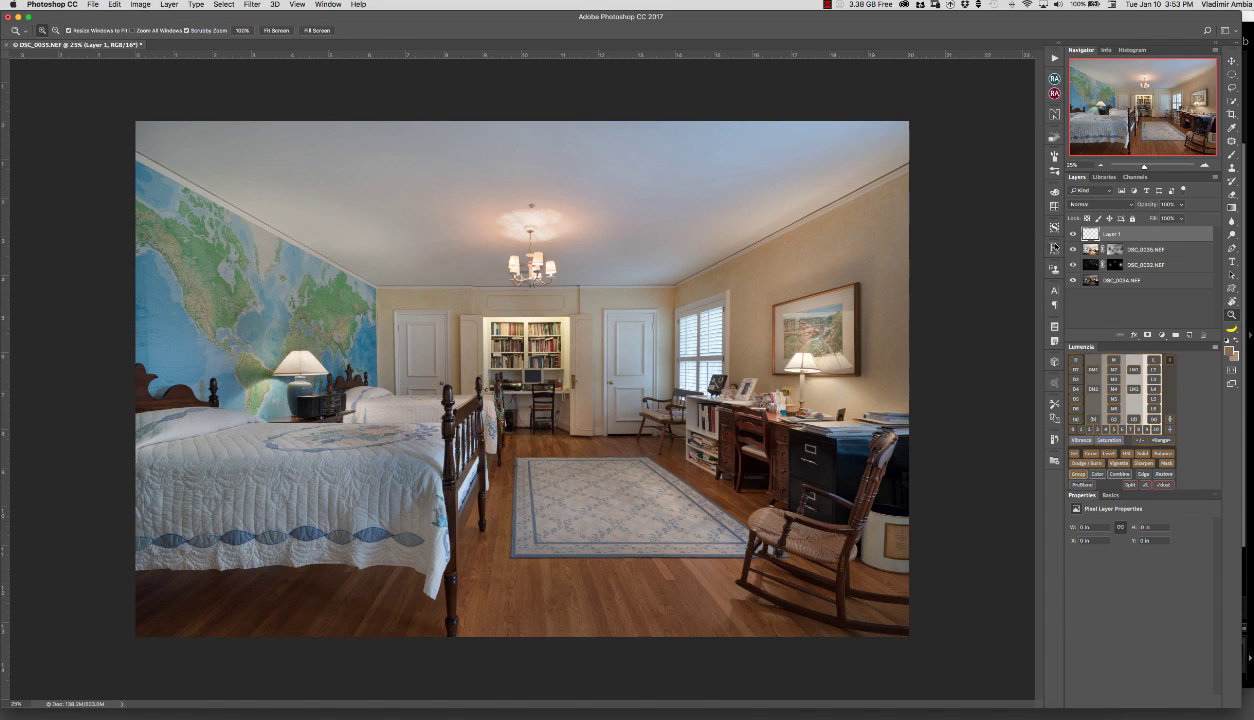
alt+click(1113, 250)
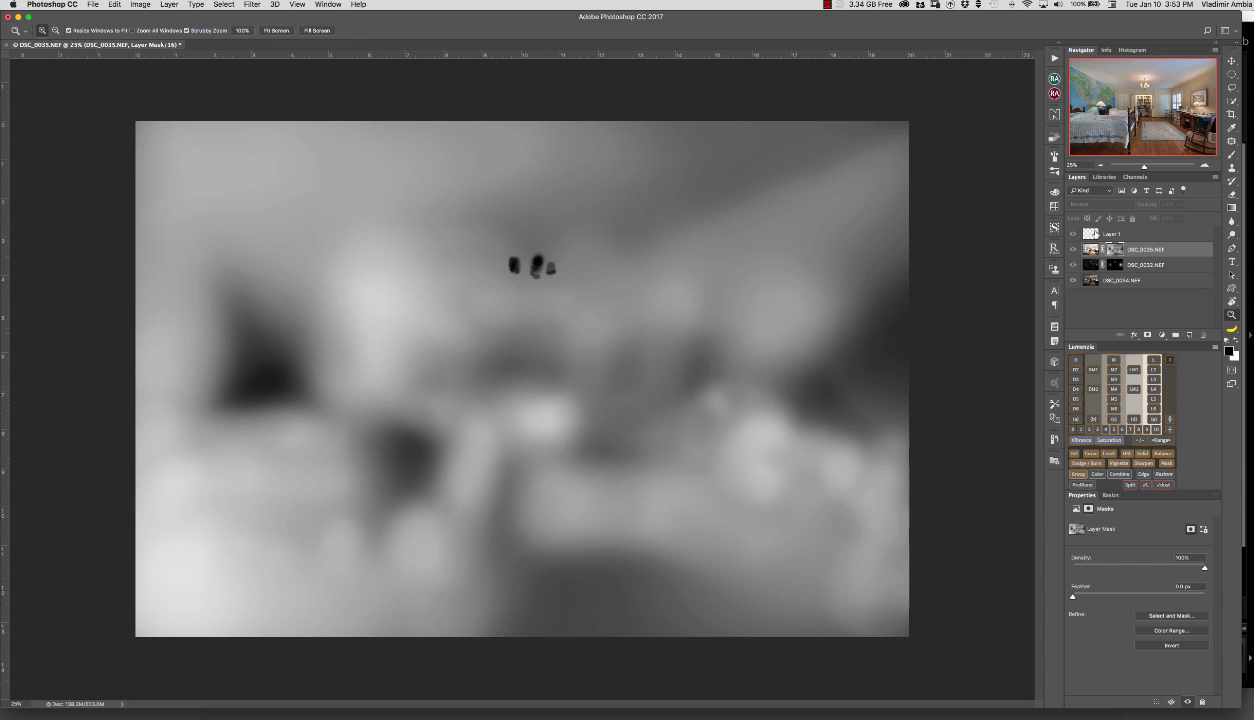
click(1078, 231)
Set the brush's foreground colour to bright red.
key(b)
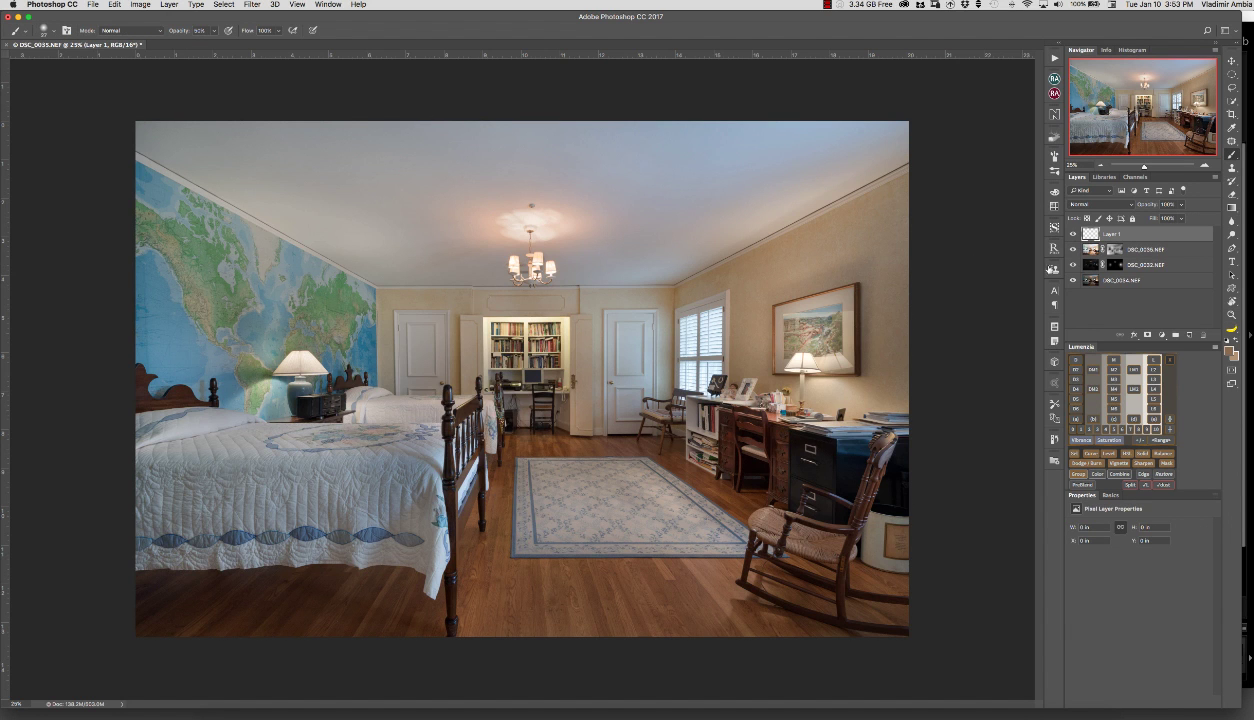
click(1230, 350)
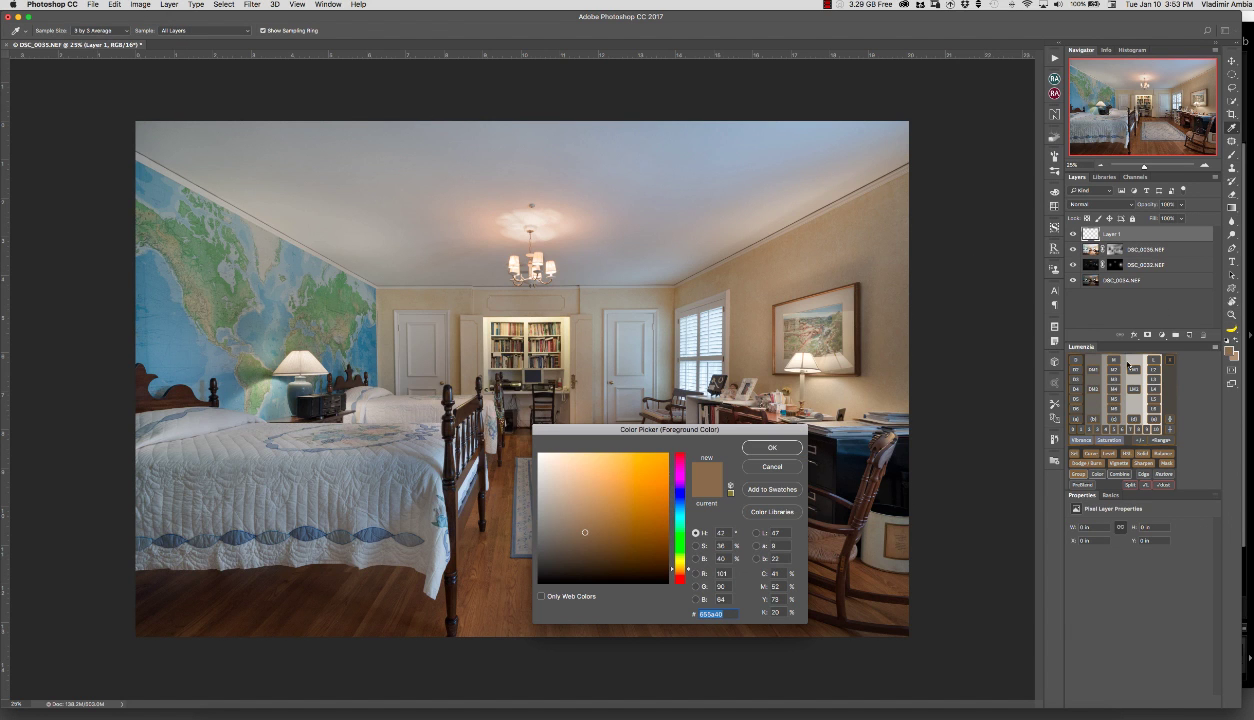
click(681, 452)
click(664, 458)
click(765, 445)
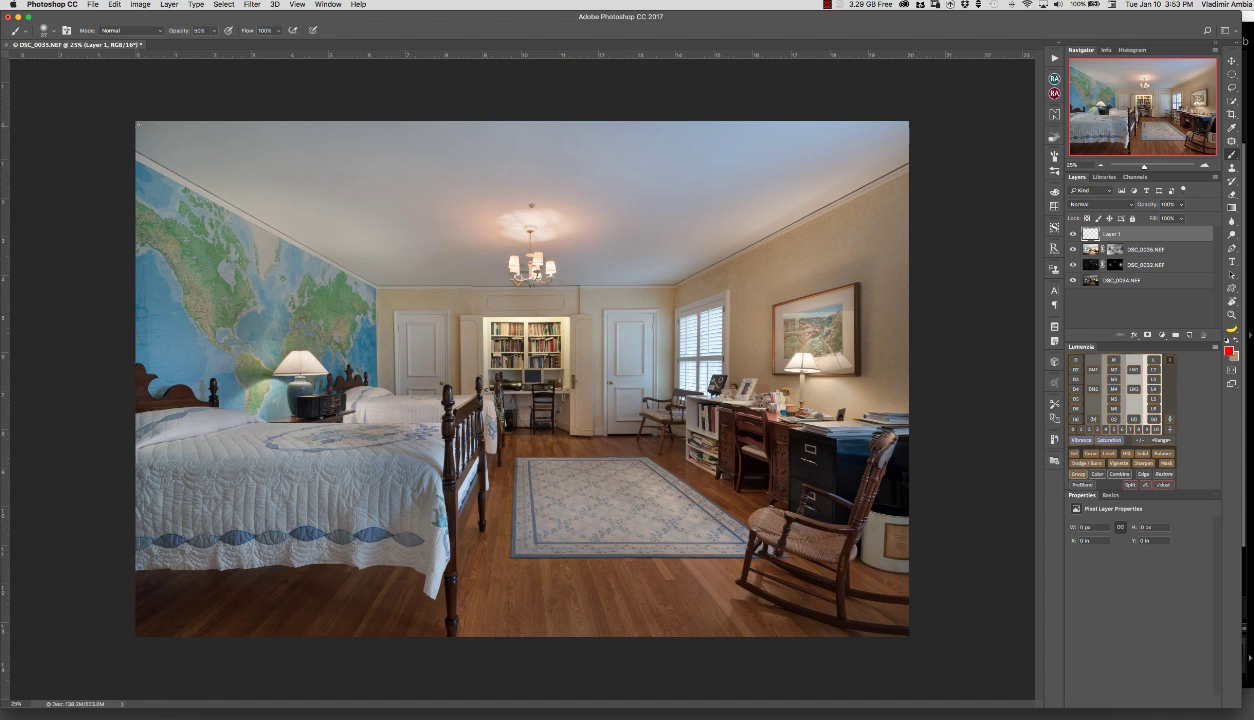
Draw red lines on the blank layer from the room's outer corners converging at the desk on the far wall.
mouse_move(140, 125)
mouse_down()
mouse_move(348, 298)
mouse_move(505, 395)
mouse_move(563, 407)
mouse_move(852, 165)
mouse_up()
drag(565, 398, 795, 212)
drag(591, 364, 808, 243)
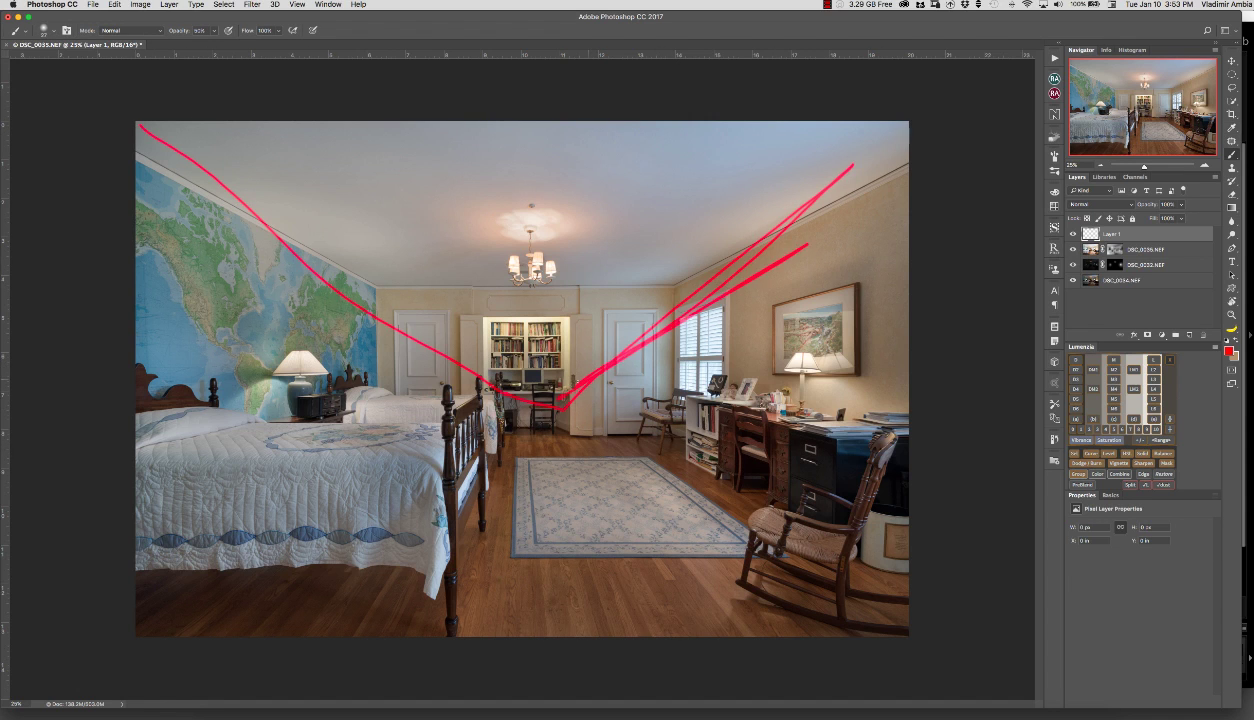
drag(520, 398, 256, 636)
drag(545, 392, 272, 636)
drag(505, 425, 907, 625)
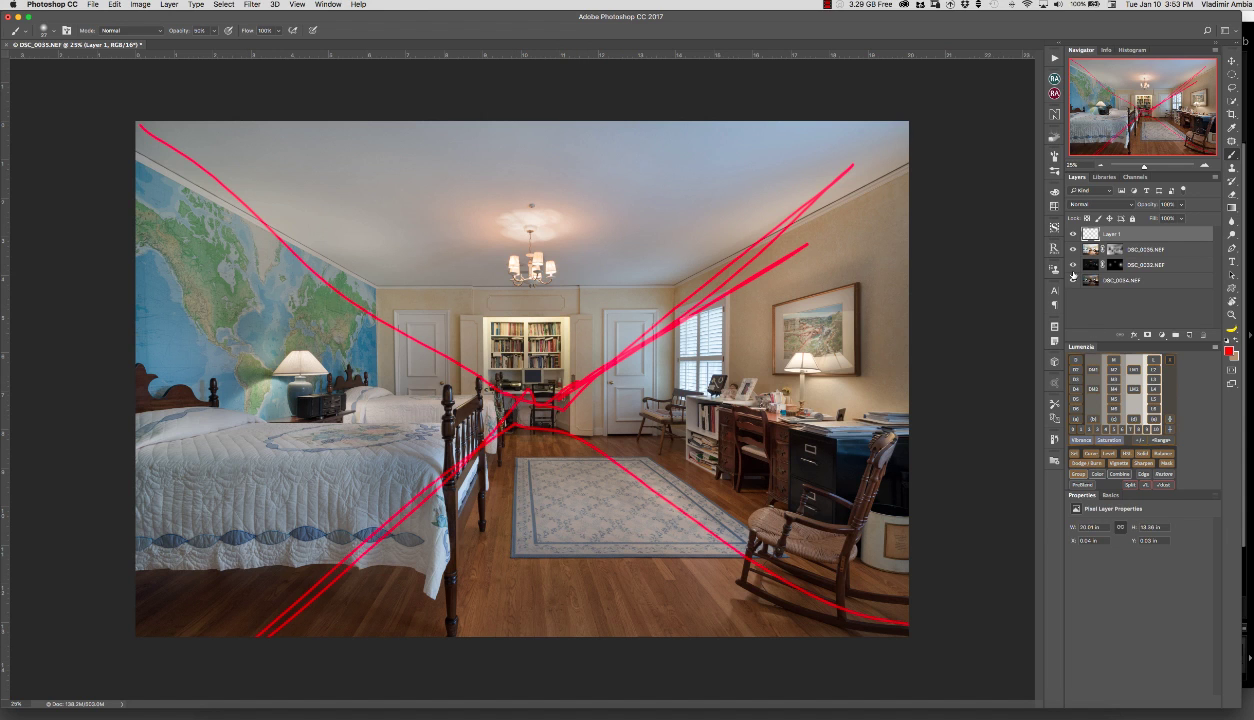
Display the DSC_0035.NEF layer mask on its own.
alt+click(1090, 252)
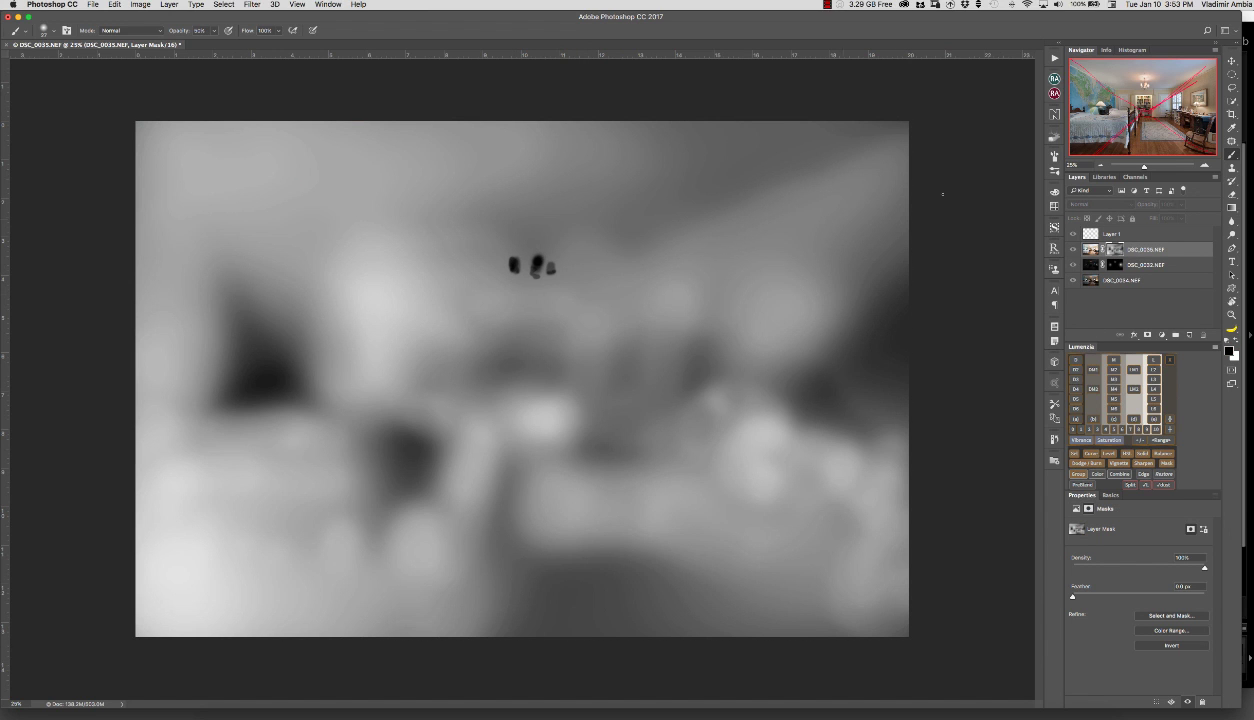
Return to the full-colour image, delete the red-line layer and stamp the visible layers into a new layer on top.
alt+click(1112, 250)
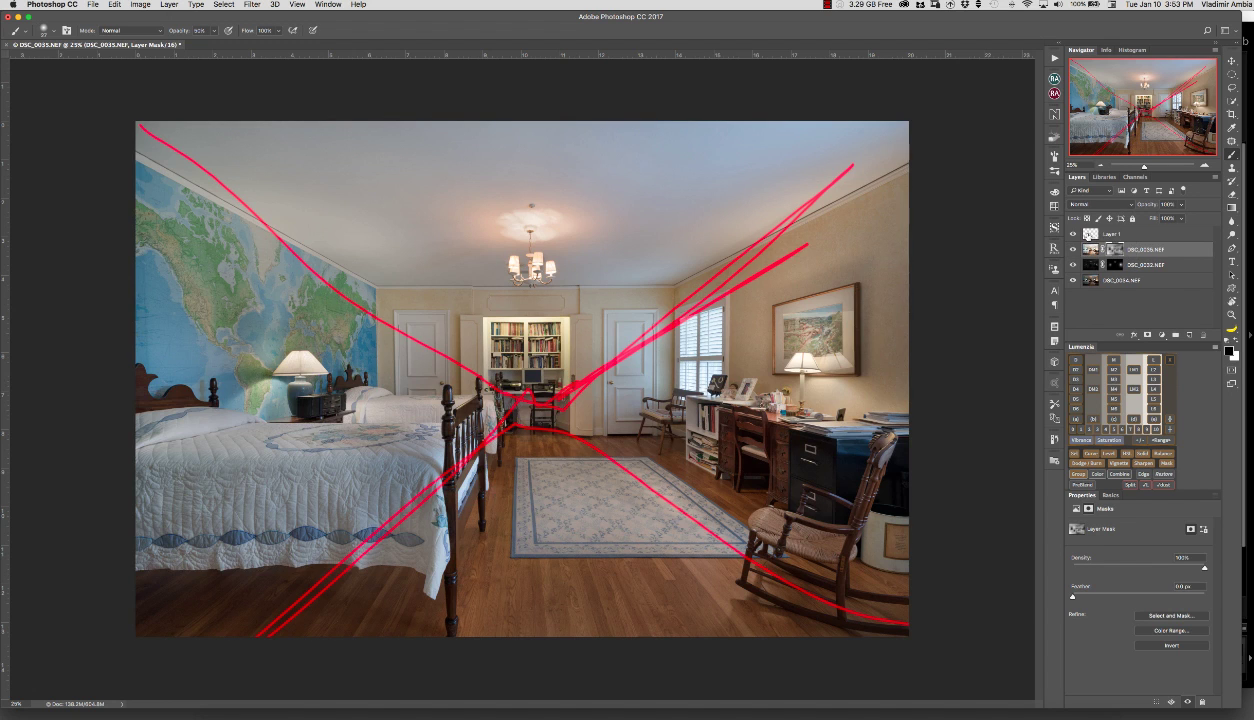
click(1066, 232)
key(Delete)
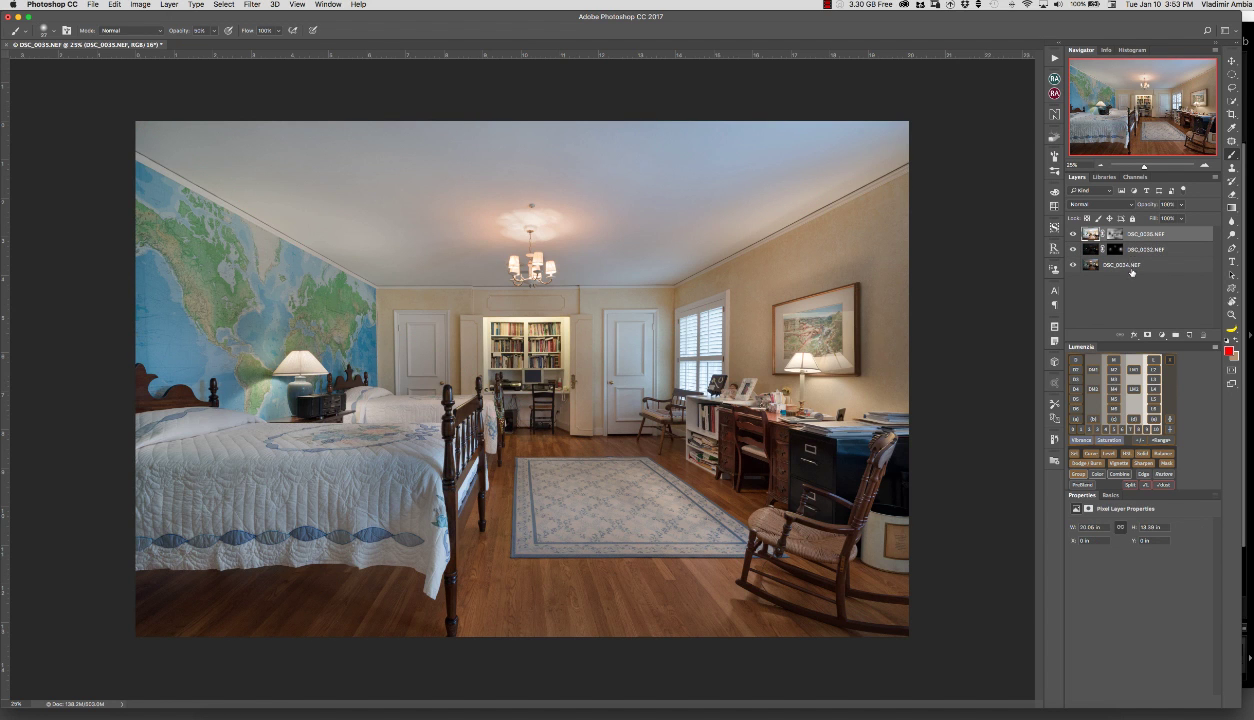
key(super+alt+shift+e)
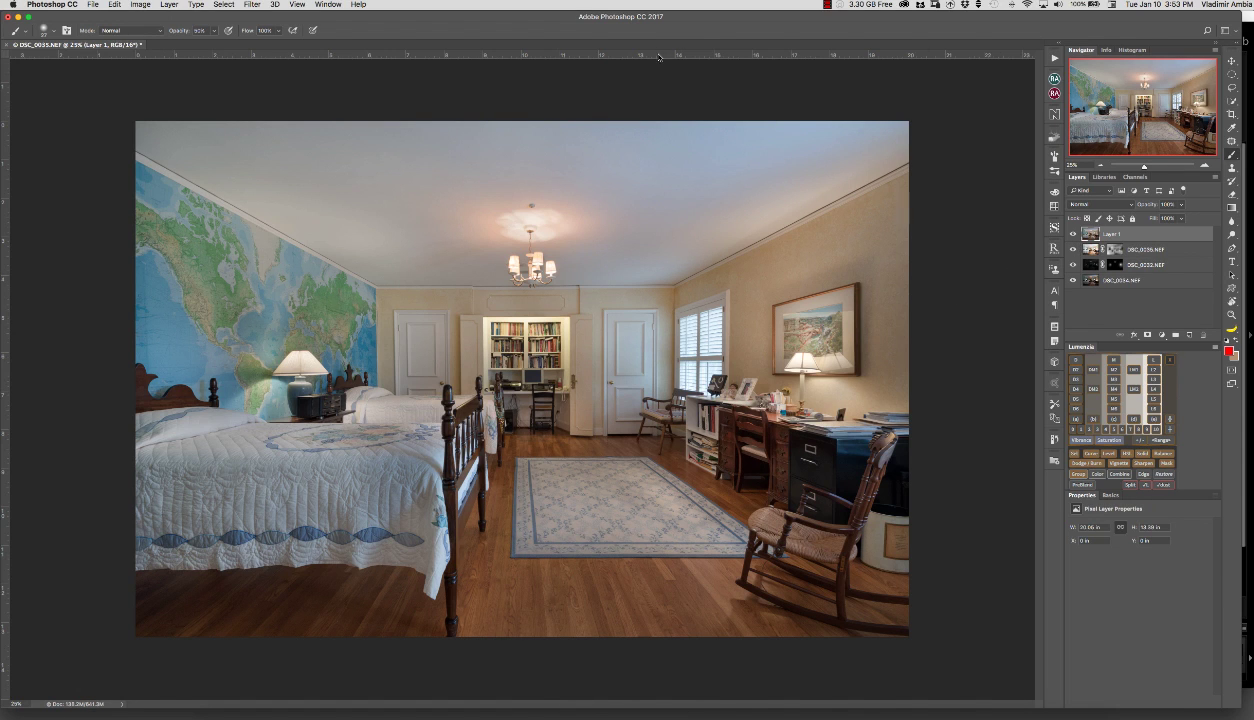
Place horizontal guides at the far wall's ceiling line, its floor line and across the rug, plus vertical guides at the map-wall corner and window.
drag(652, 56, 650, 278)
drag(624, 58, 592, 438)
drag(7, 519, 371, 519)
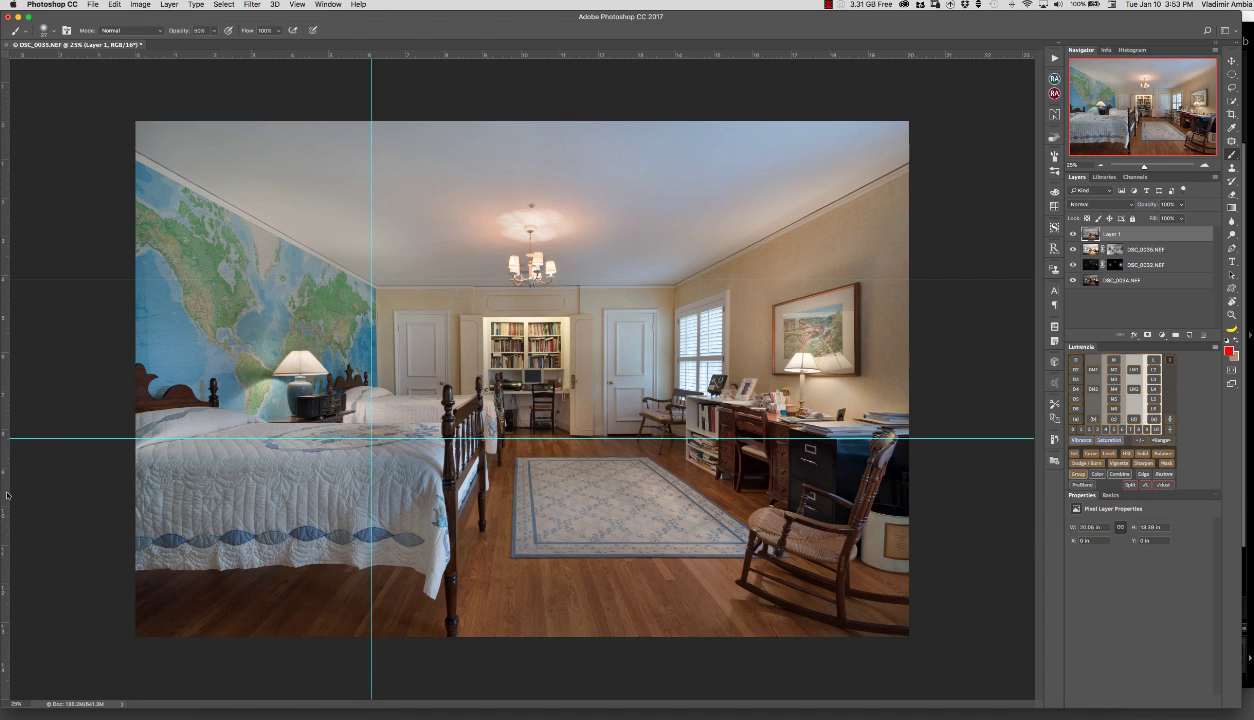
drag(7, 494, 733, 492)
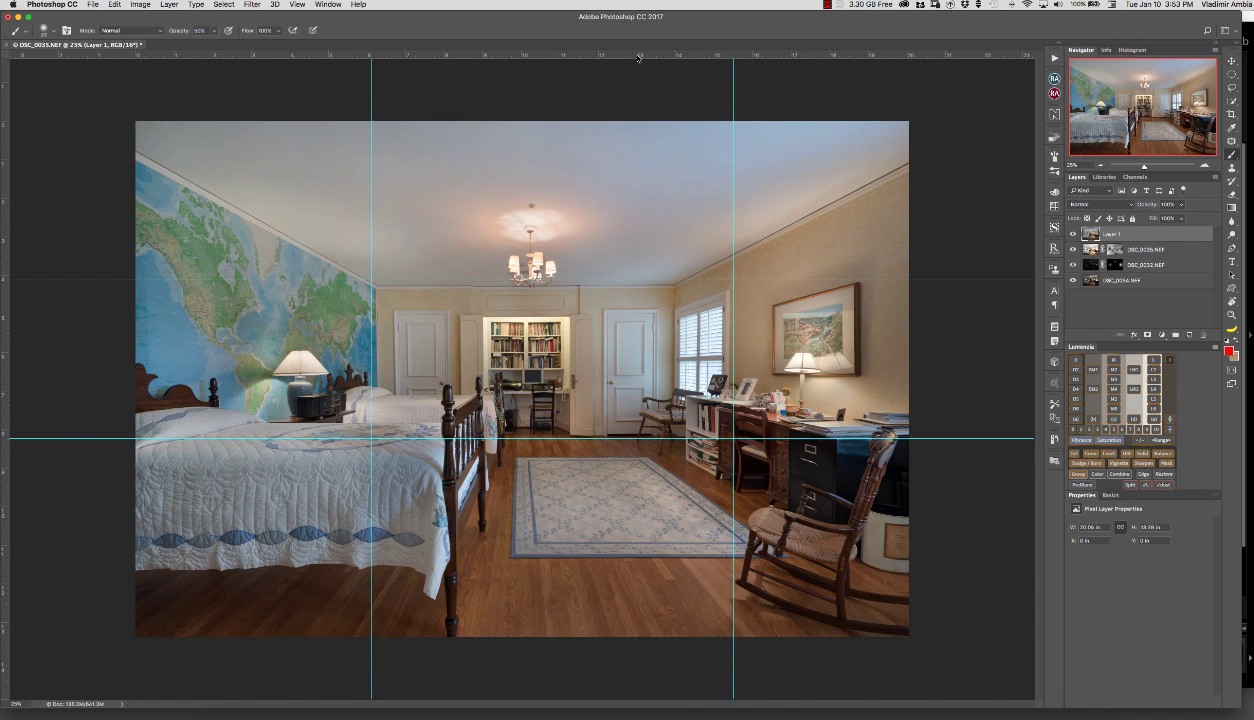
drag(638, 57, 590, 540)
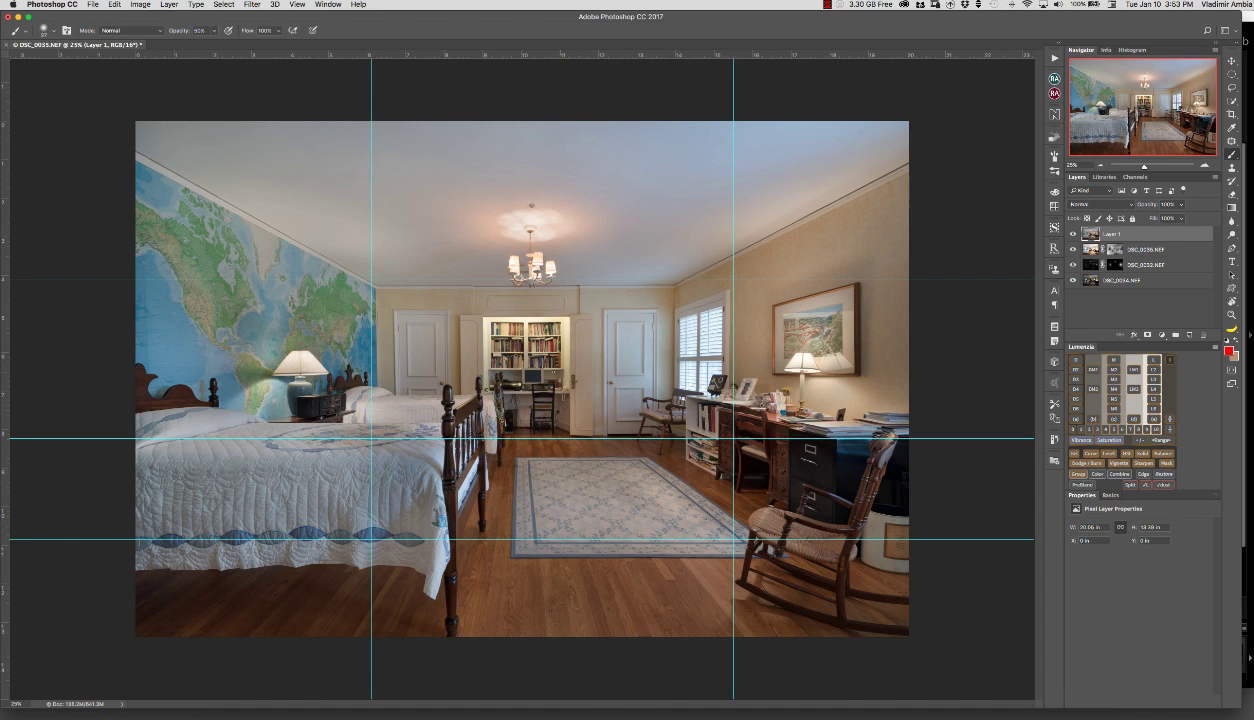
Start a free transform on the merged layer, pulling its lower-left corner outward and its upper-left corner slightly upward.
key(super+t)
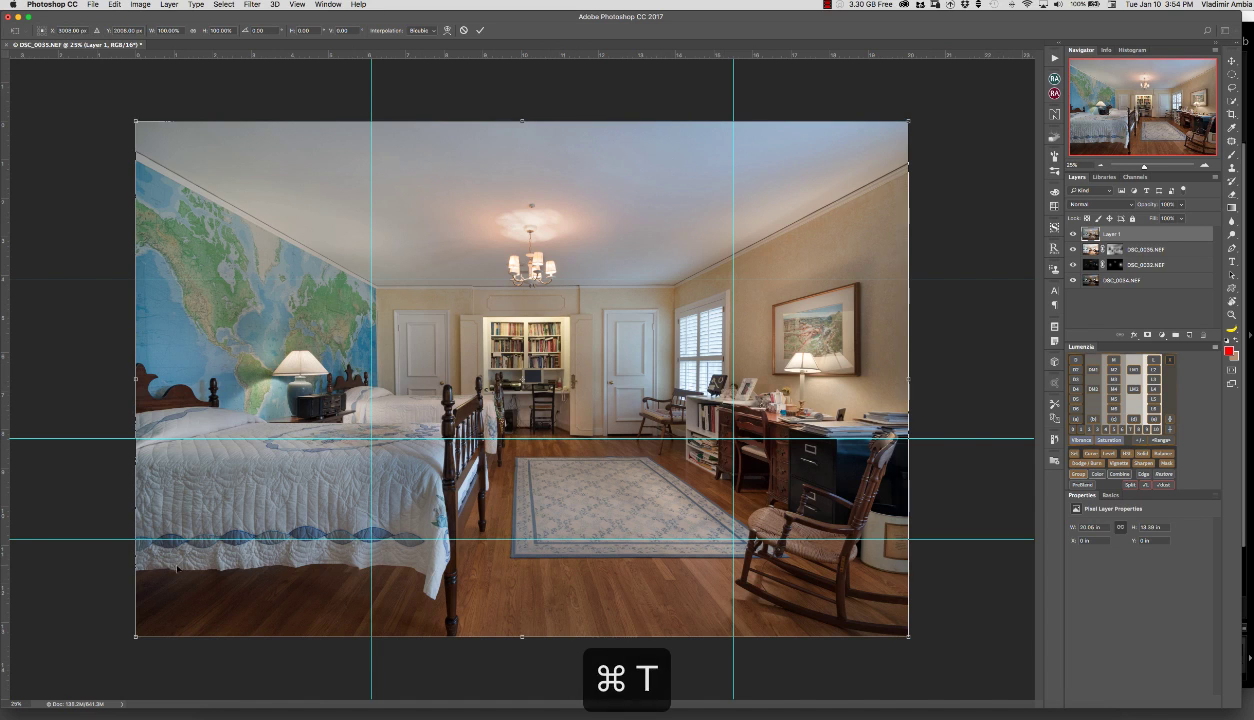
drag(136, 641, 122, 636)
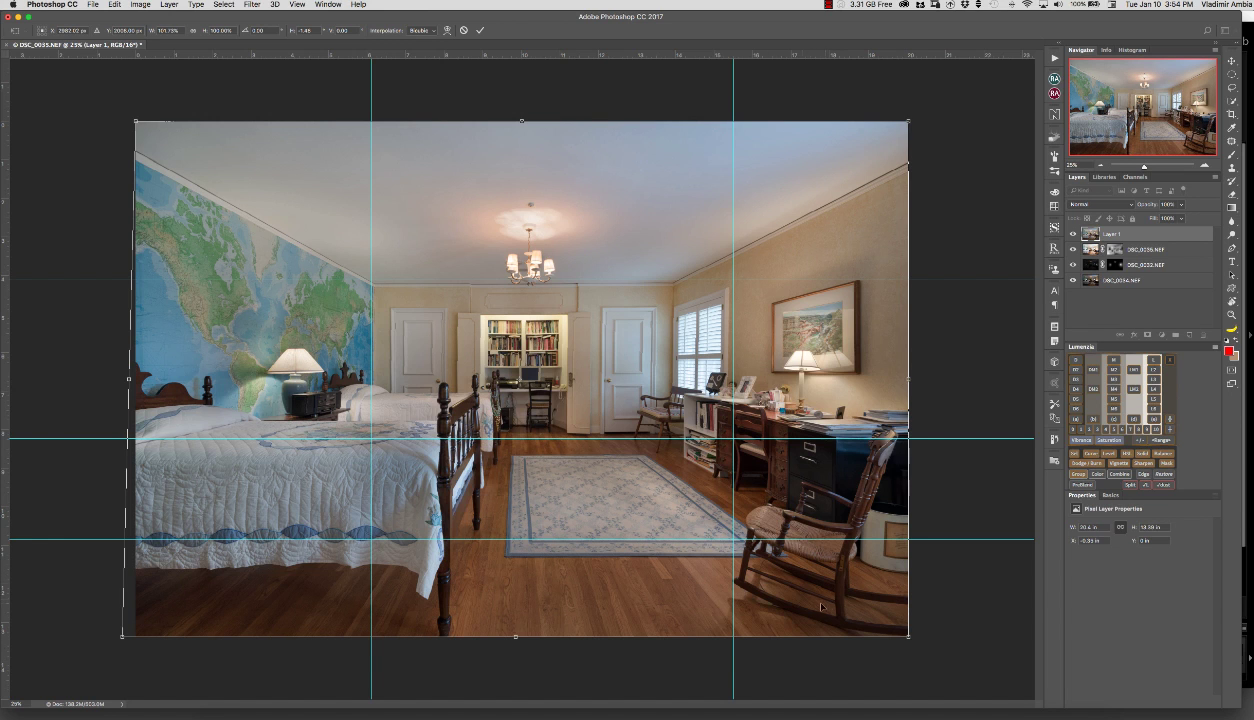
drag(136, 121, 137, 116)
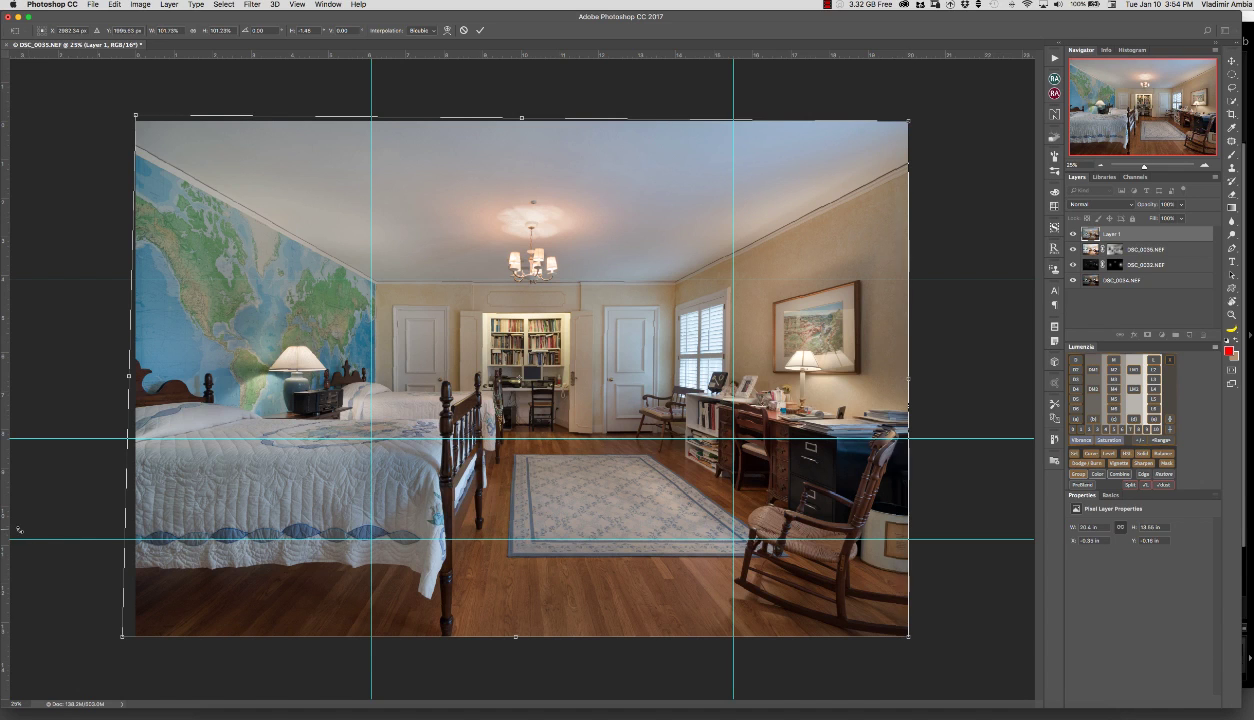
Add a vertical guide beside the white door nearest the window and examine the far wall's vertical edges up close.
drag(5, 522, 601, 524)
key(super+equal)
key(super+equal)
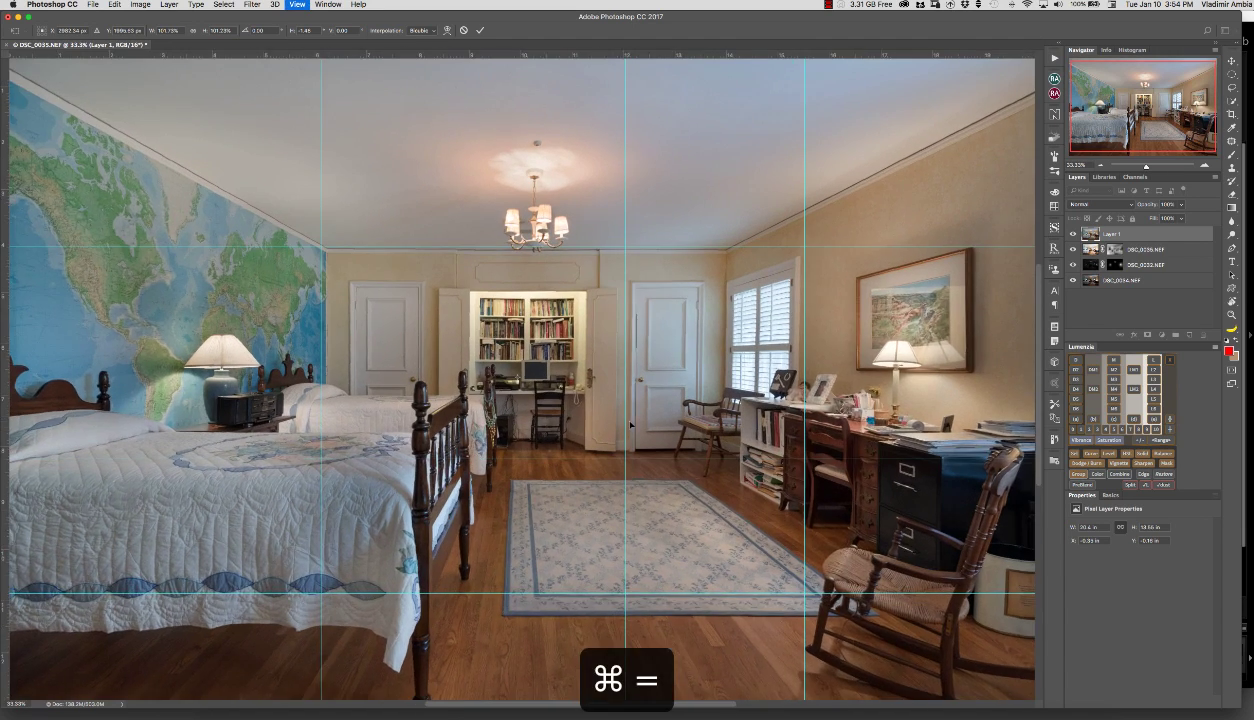
key(super+equal)
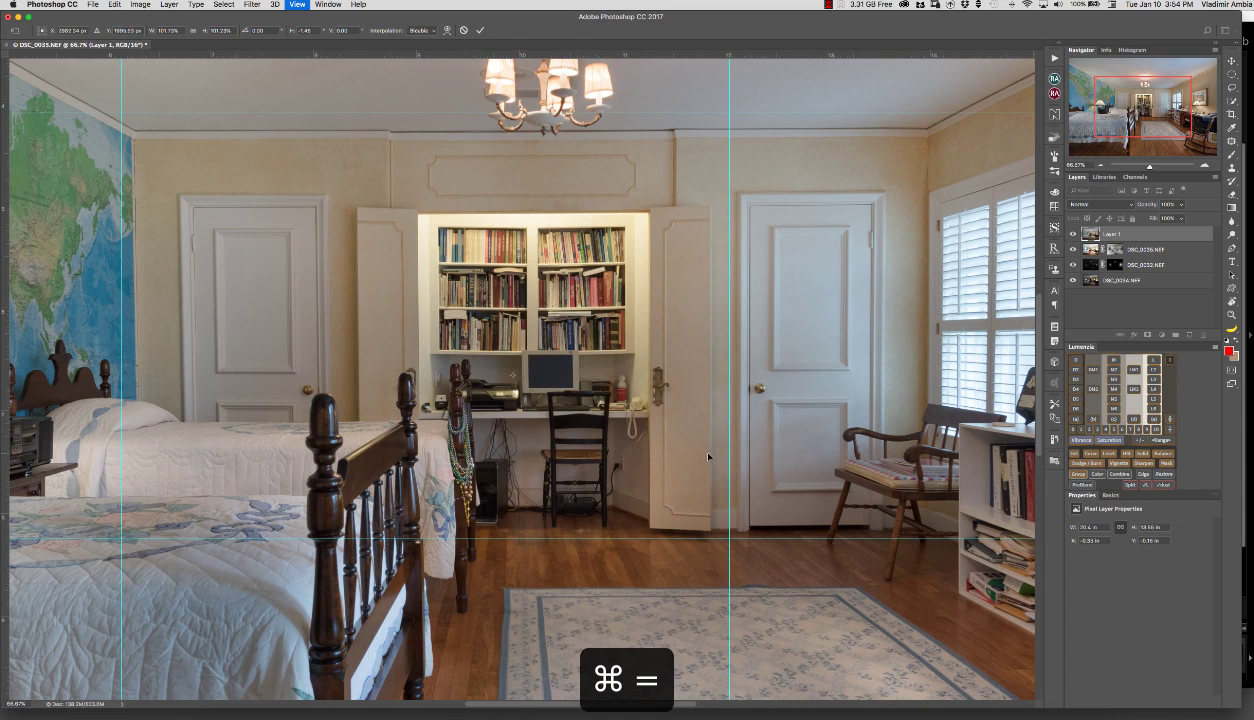
scroll(760, 450, down, 1)
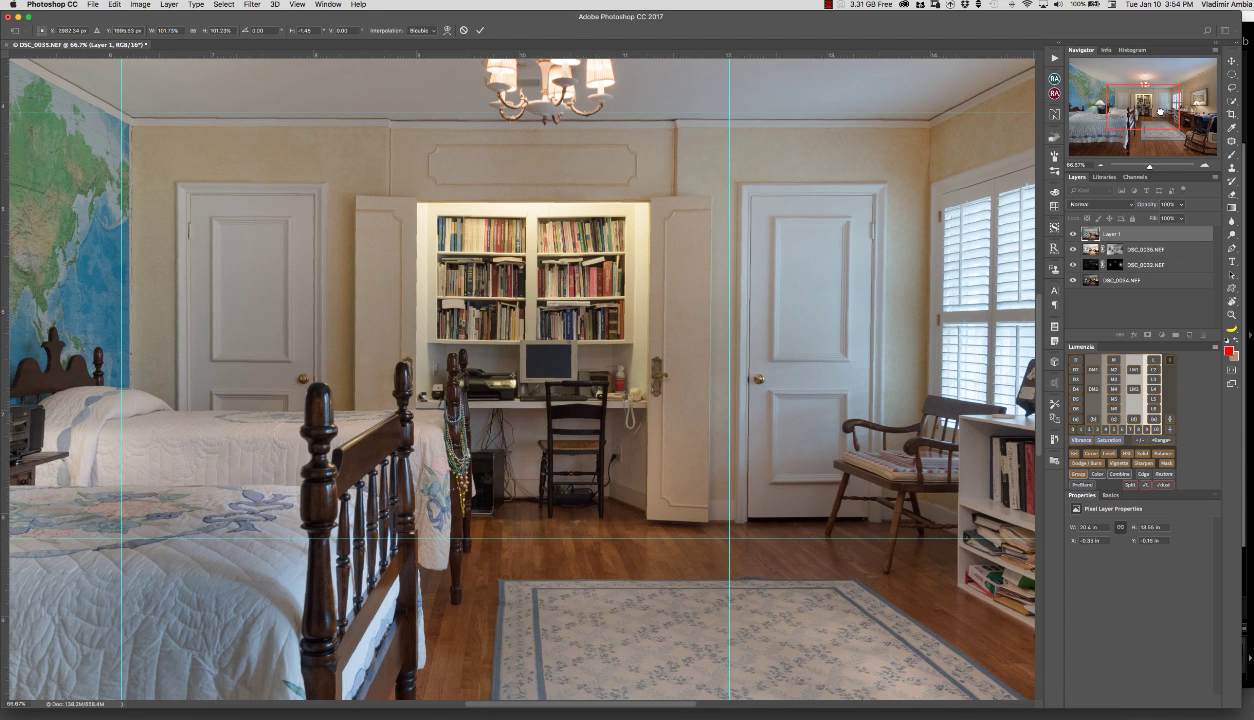
drag(1158, 110, 1165, 111)
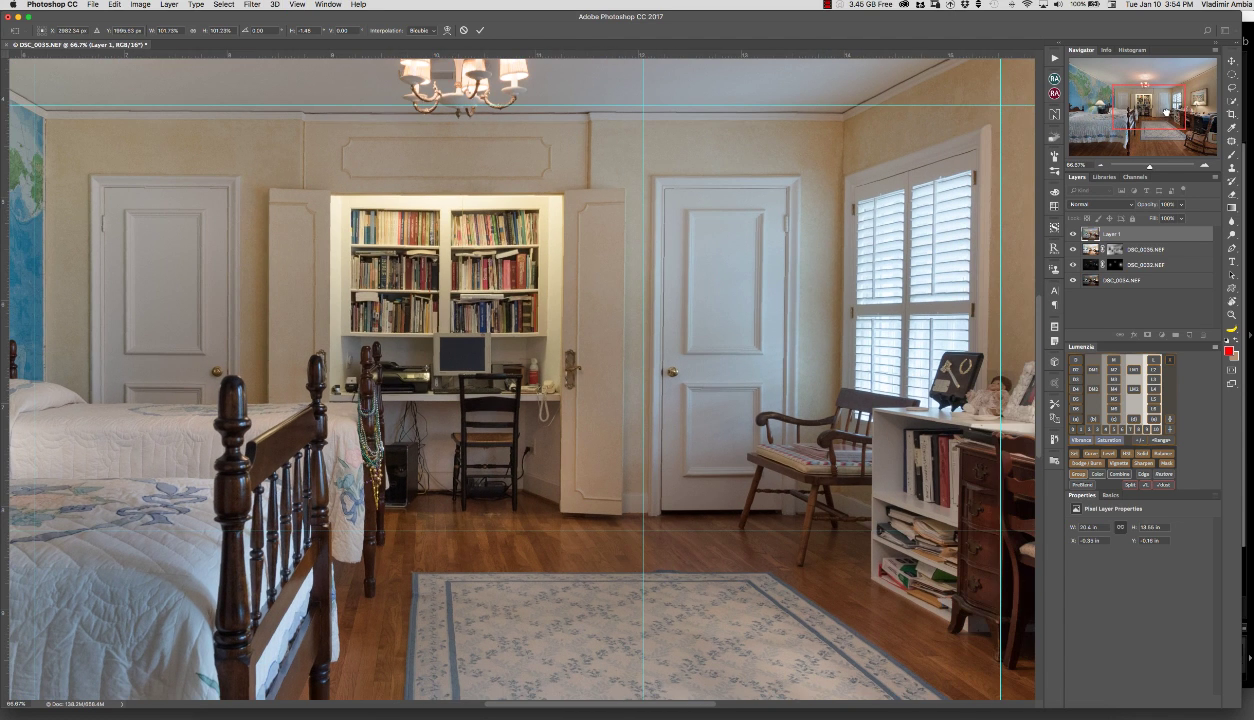
click(1100, 166)
click(1100, 166)
click(1100, 166)
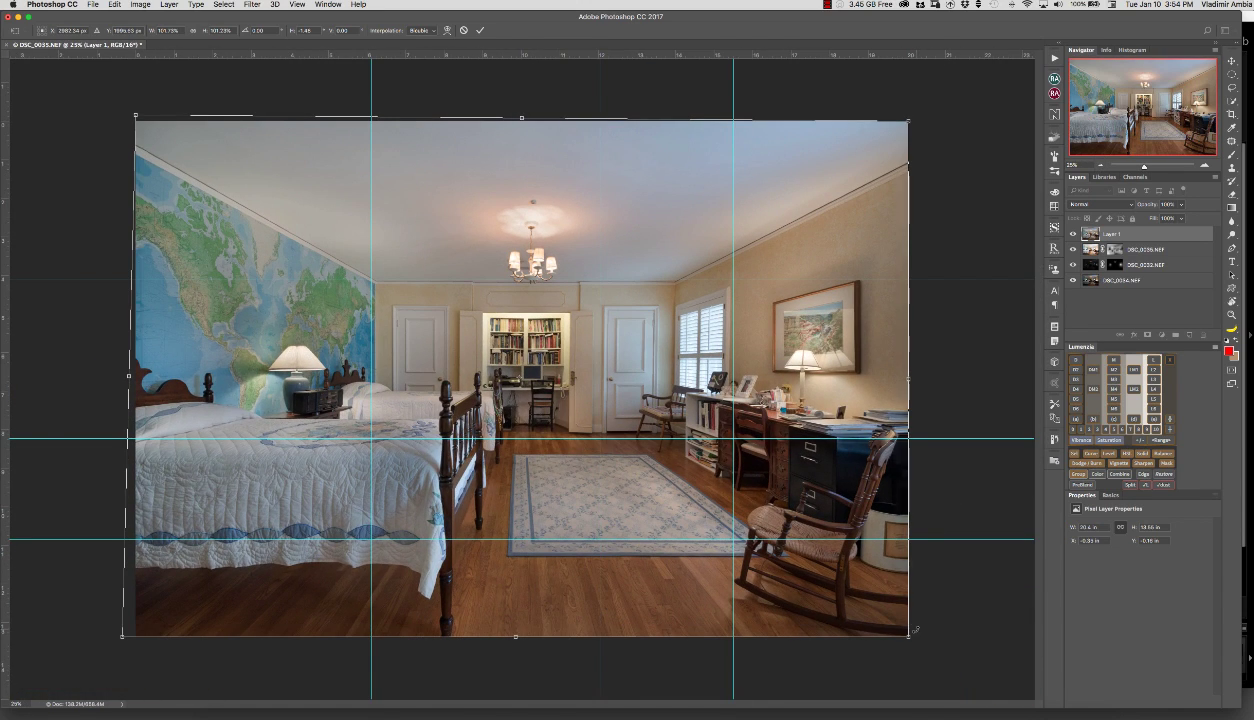
Pull the layer's lower-right and lower-left corners slightly further outward, apply the transform and clear all guides.
drag(909, 637, 912, 637)
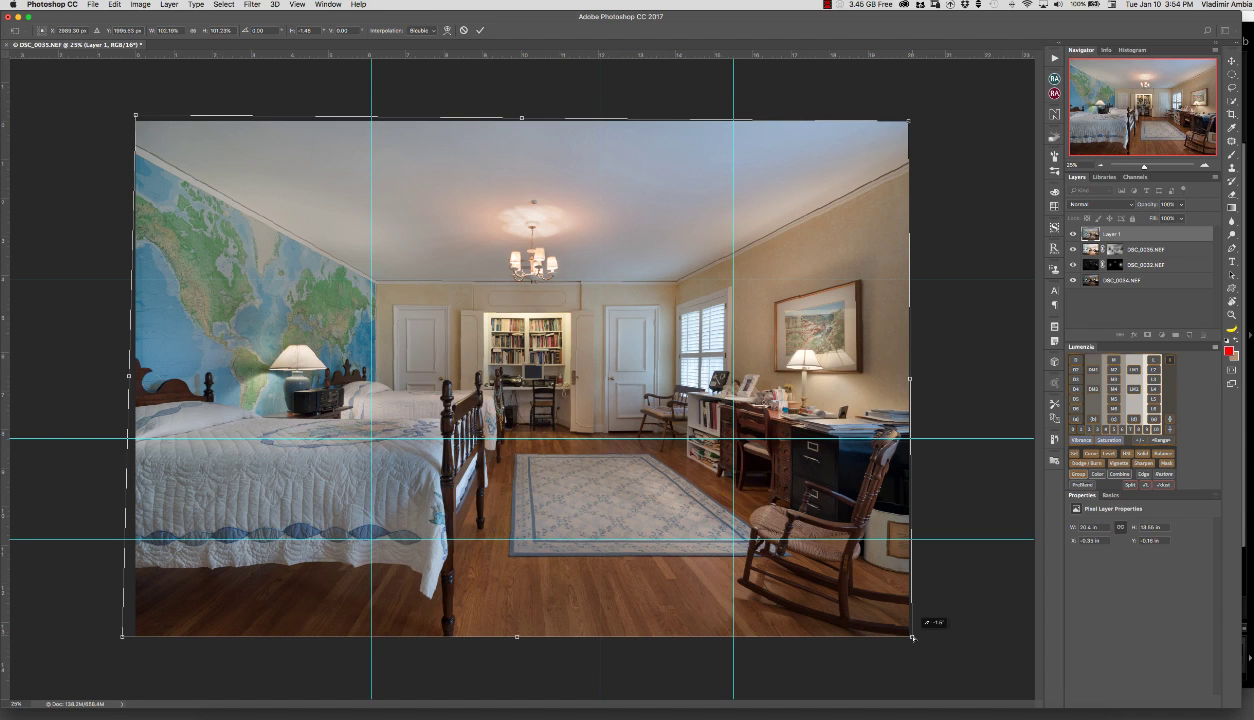
drag(912, 637, 916, 637)
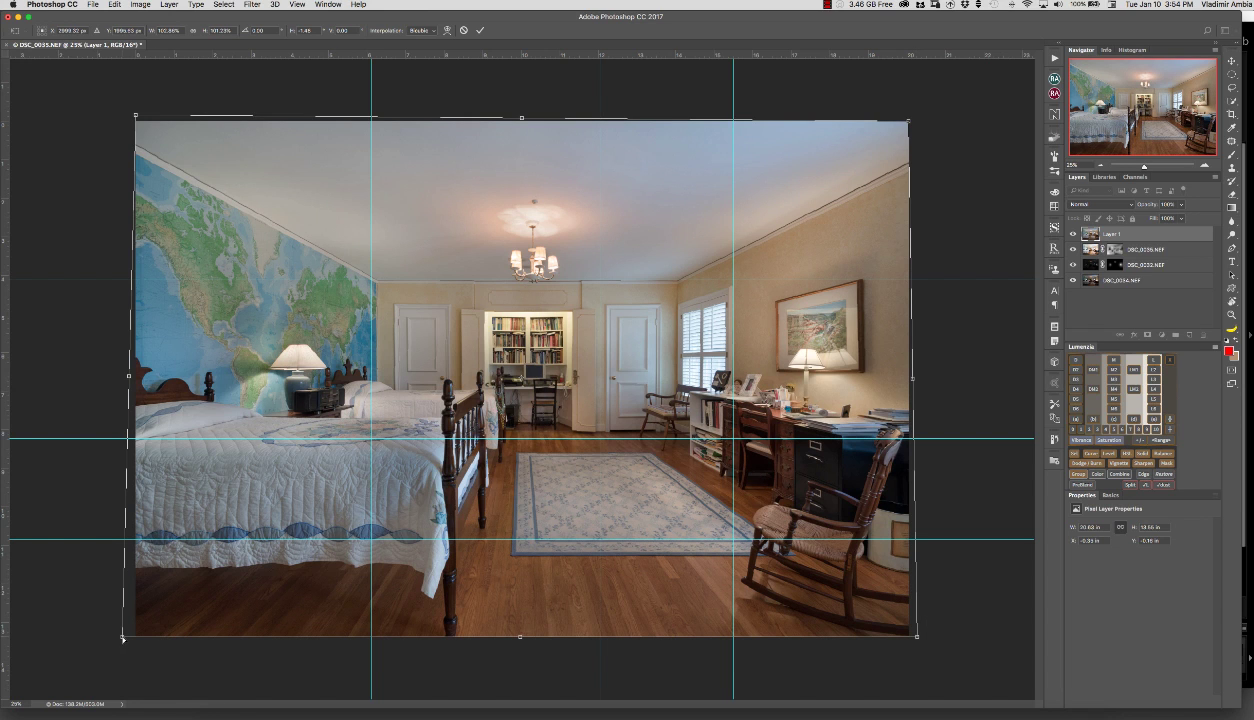
drag(121, 638, 117, 635)
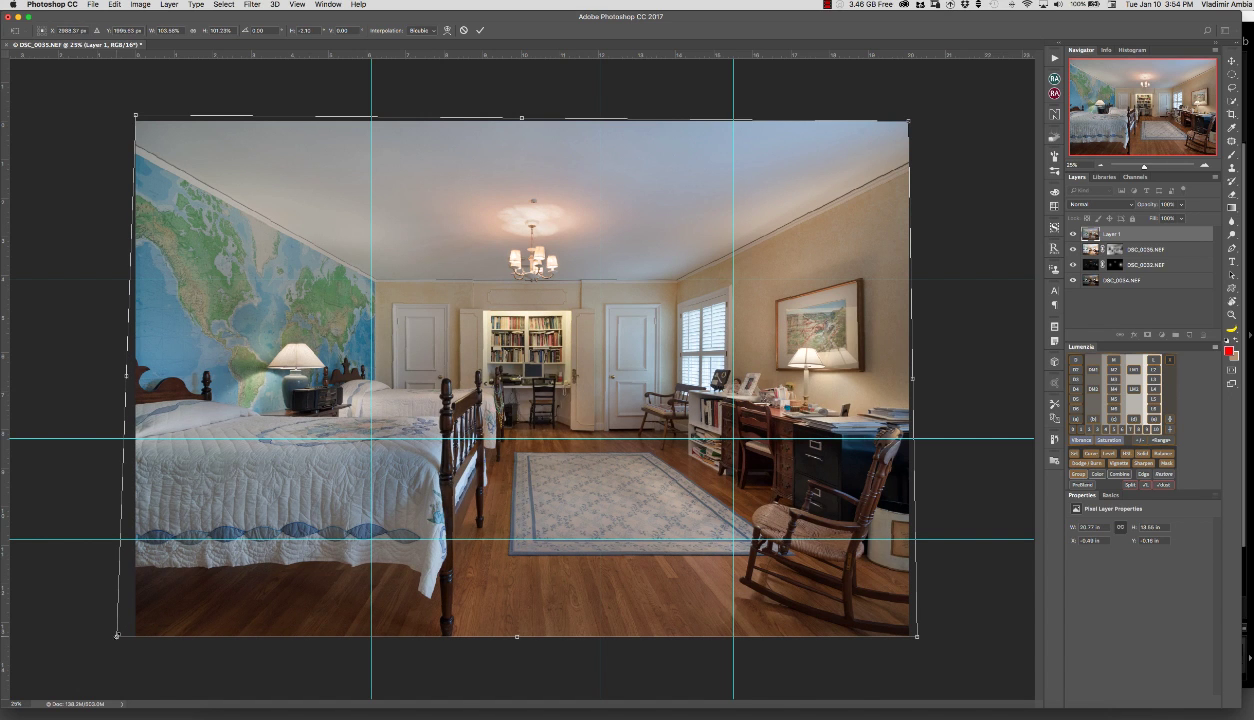
key(Return)
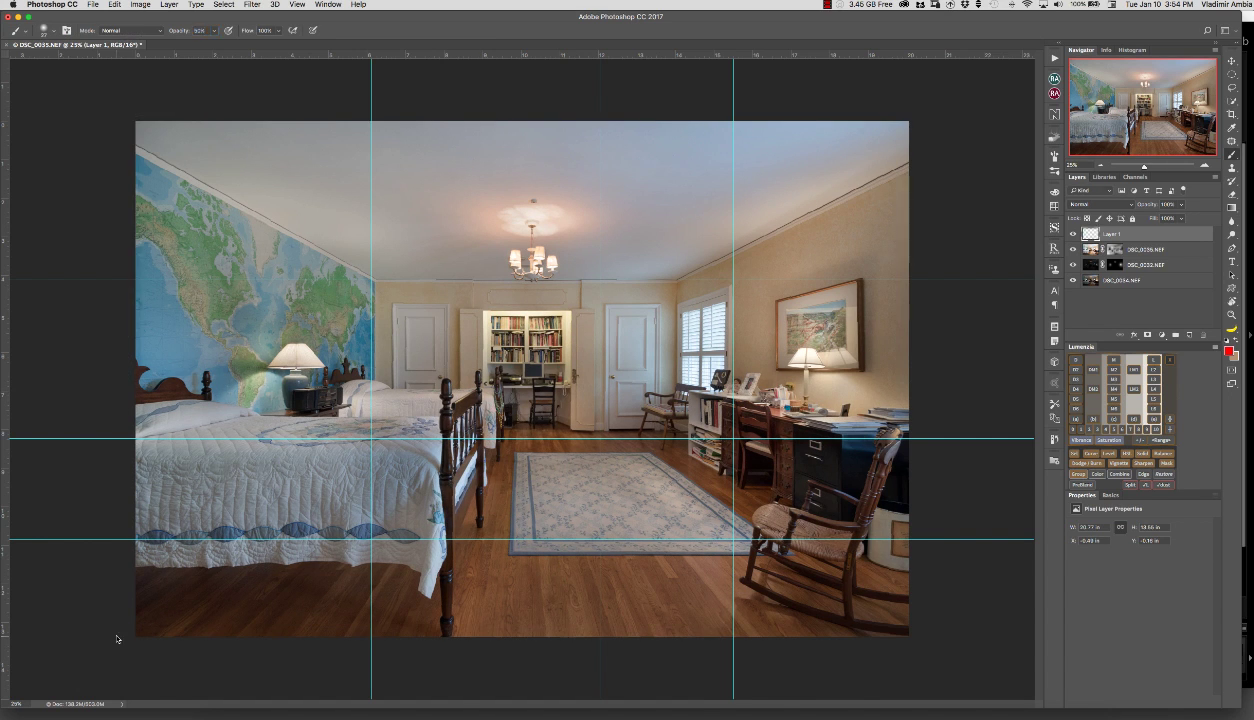
key(ctrl+alt+super+c)
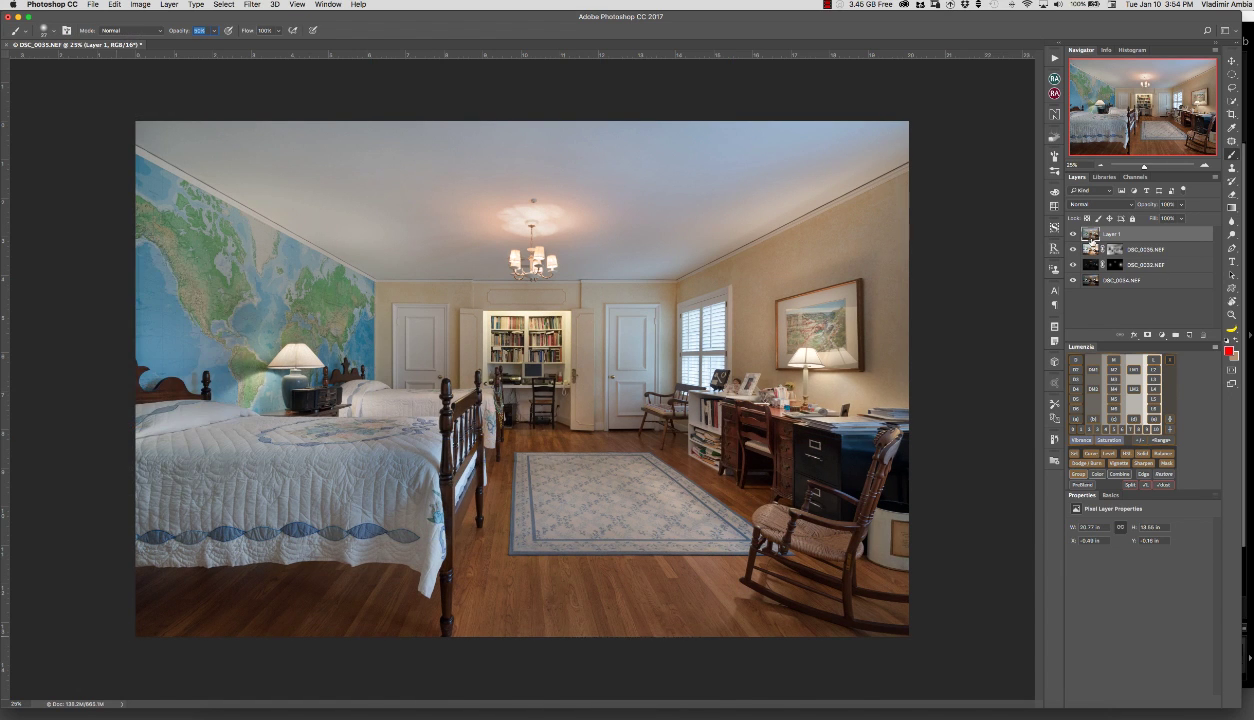
Compare the room with and without the perspective-corrected Layer 1, leaving the layer visible.
click(1073, 234)
click(1073, 234)
click(1073, 234)
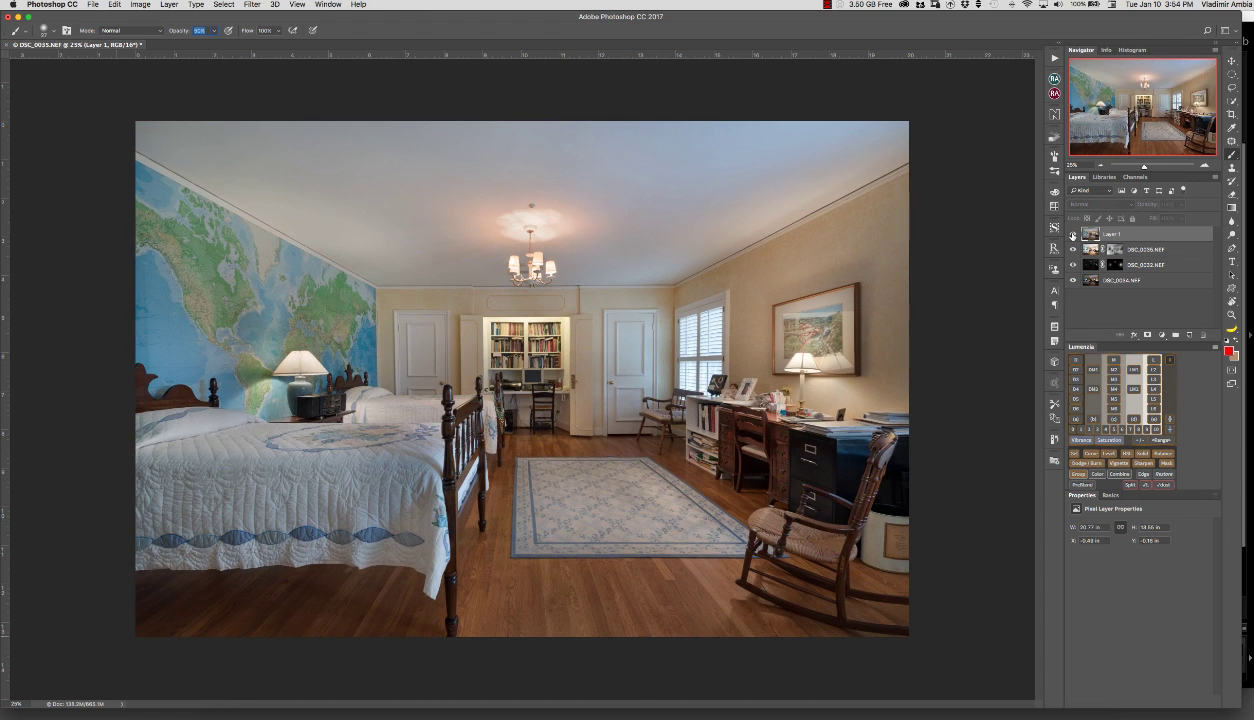
click(1073, 234)
click(1073, 234)
click(1073, 234)
click(1073, 234)
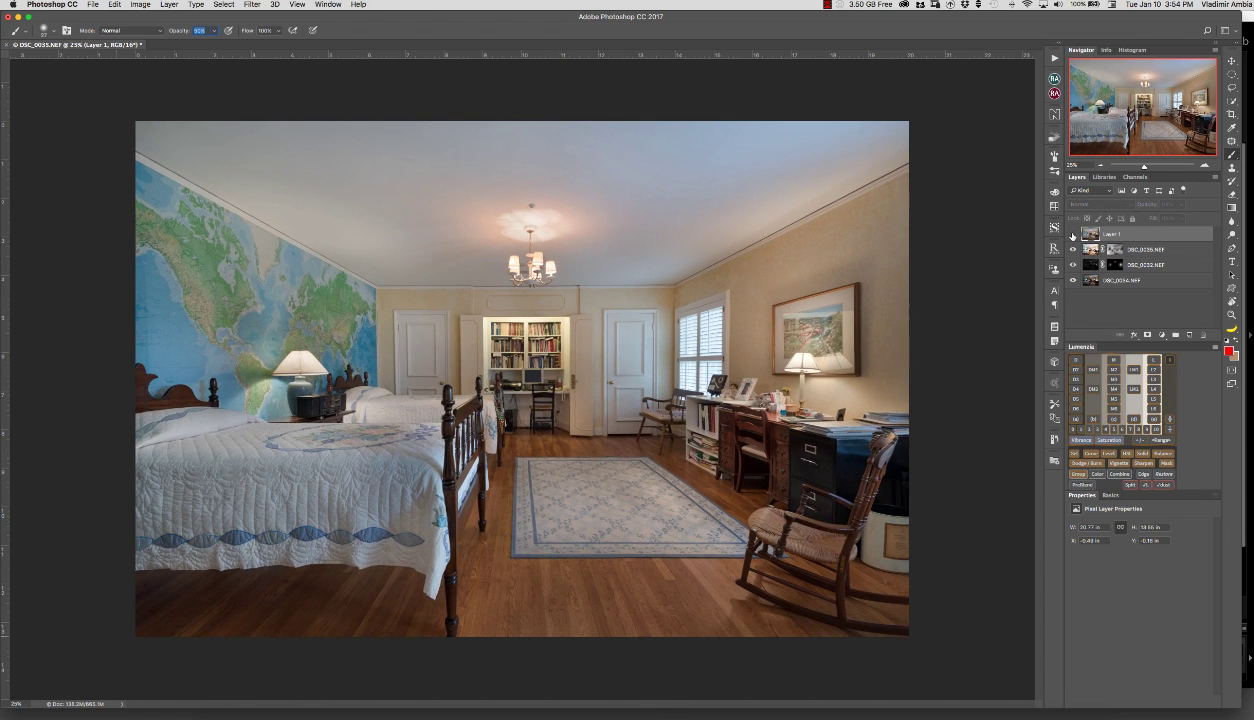
click(1073, 234)
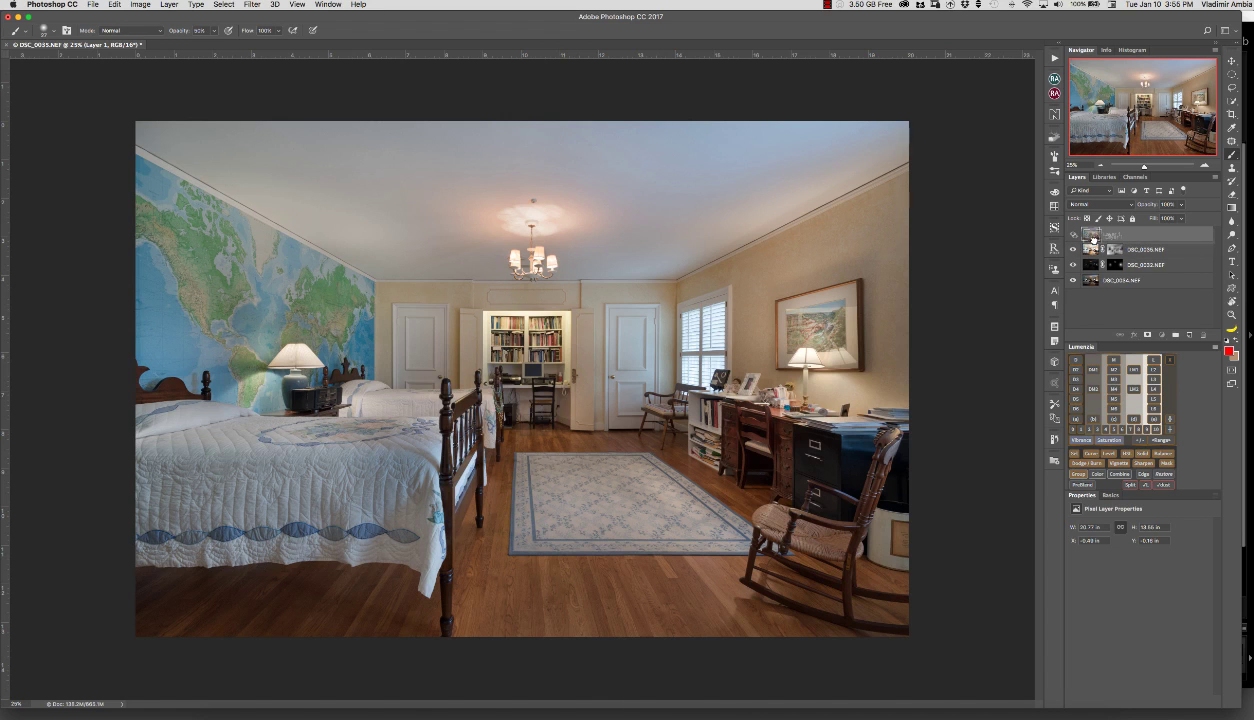
key(super+z)
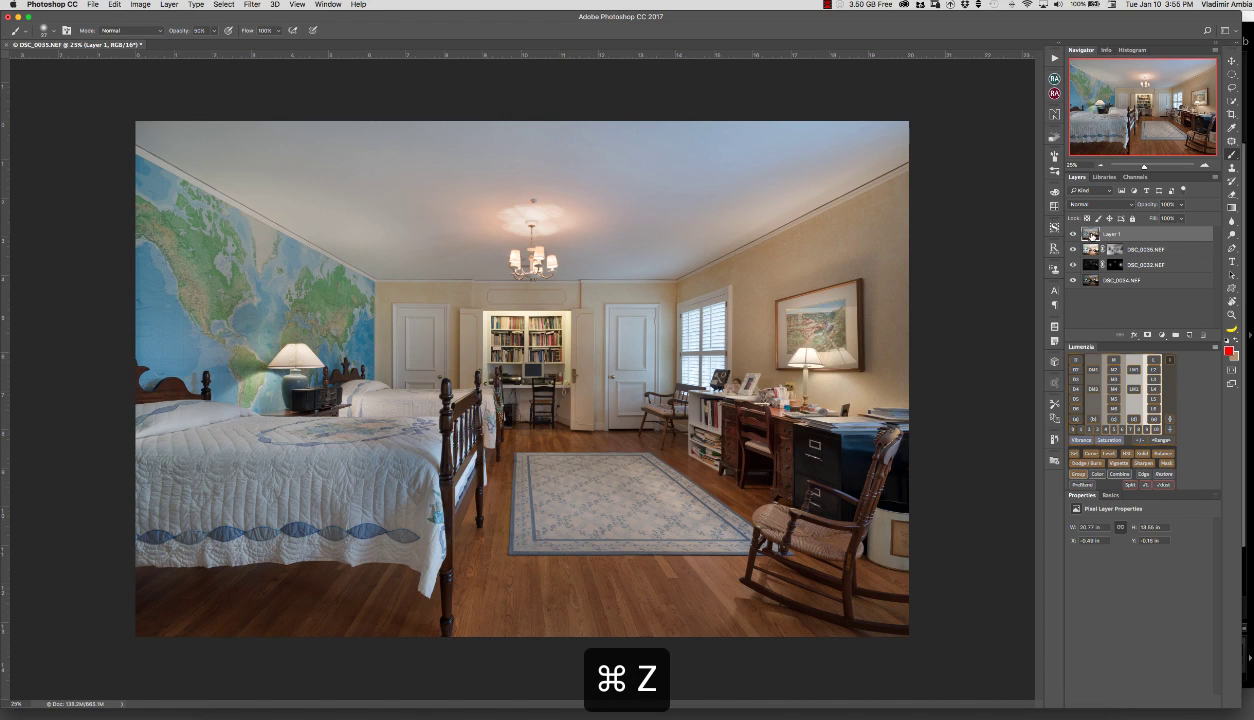
Merge Layer 1 and all the exposure layers into one layer, and duplicate the merged layer.
shift+click(1181, 281)
key(super+e)
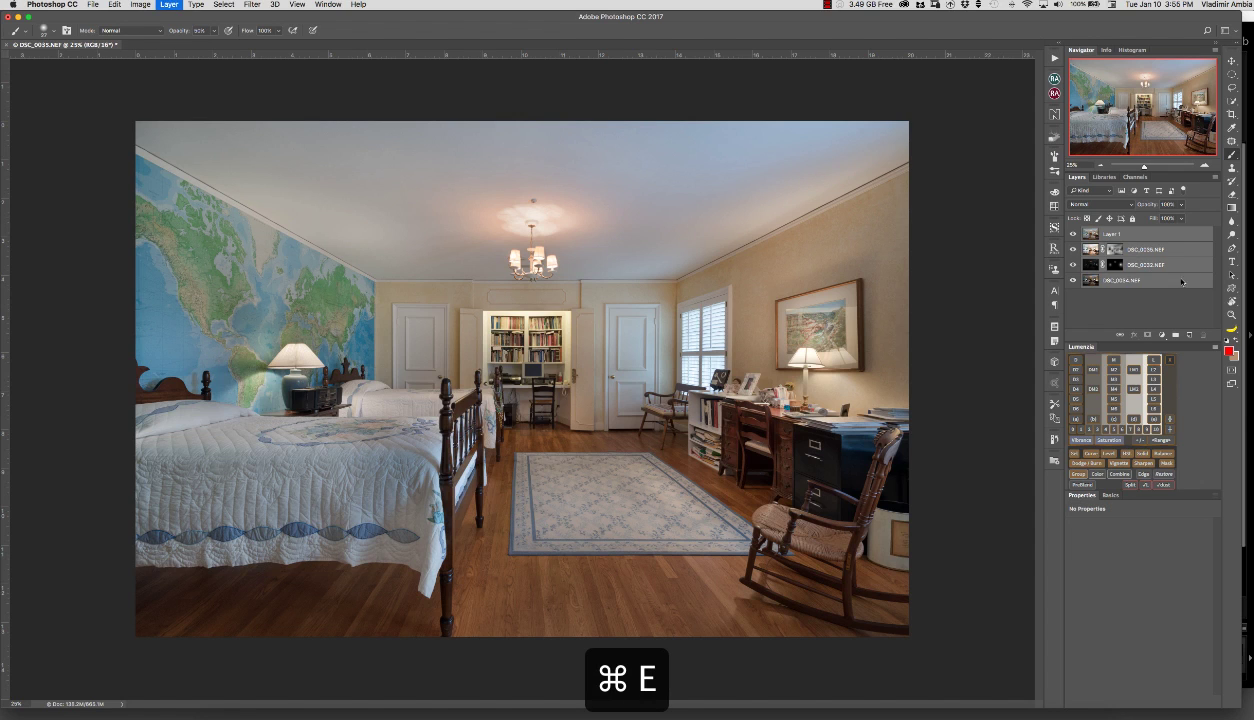
key(super+j)
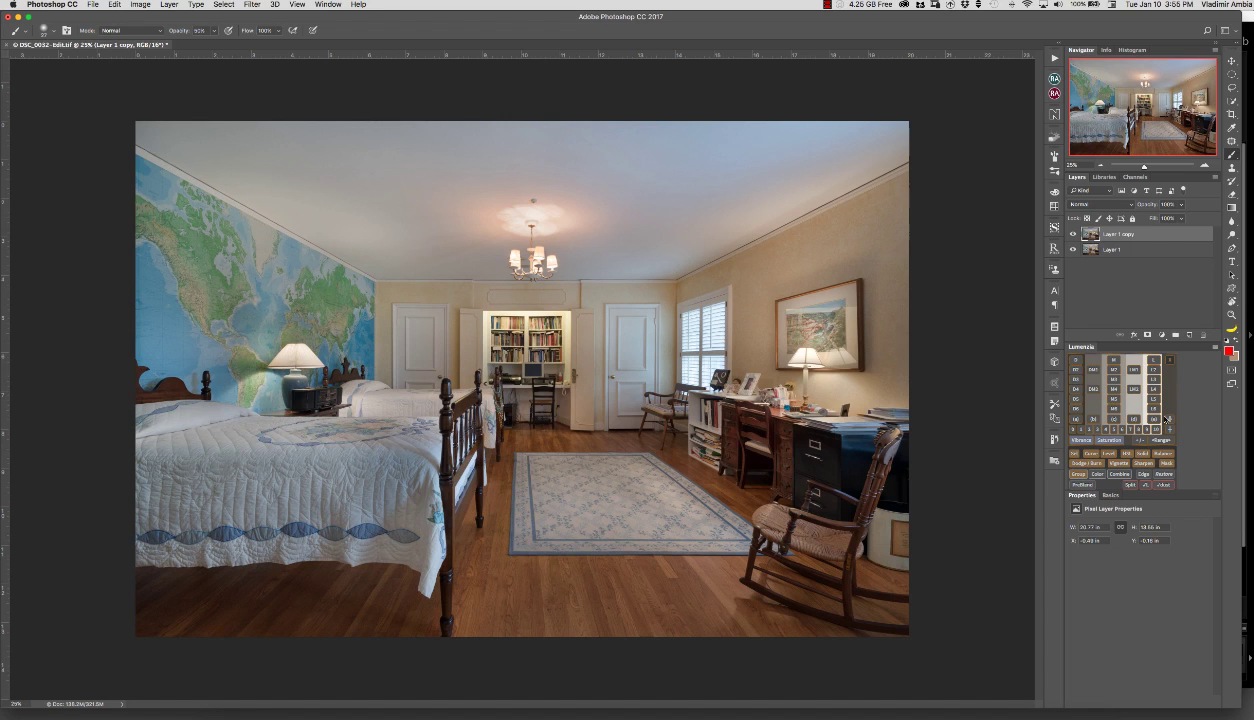
Add a Hue/Saturation adjustment layer and lower the Blues saturation to about -50, targeting the blue cast on the black filing cabinet.
click(1161, 334)
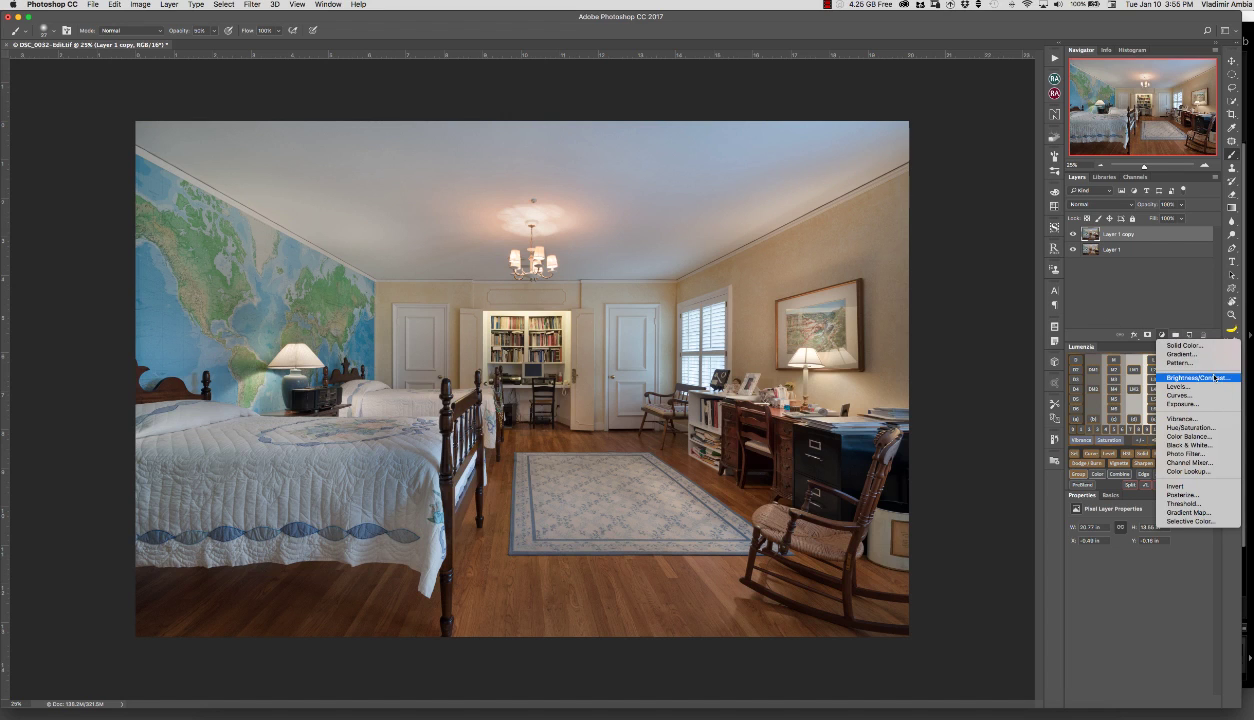
click(1202, 428)
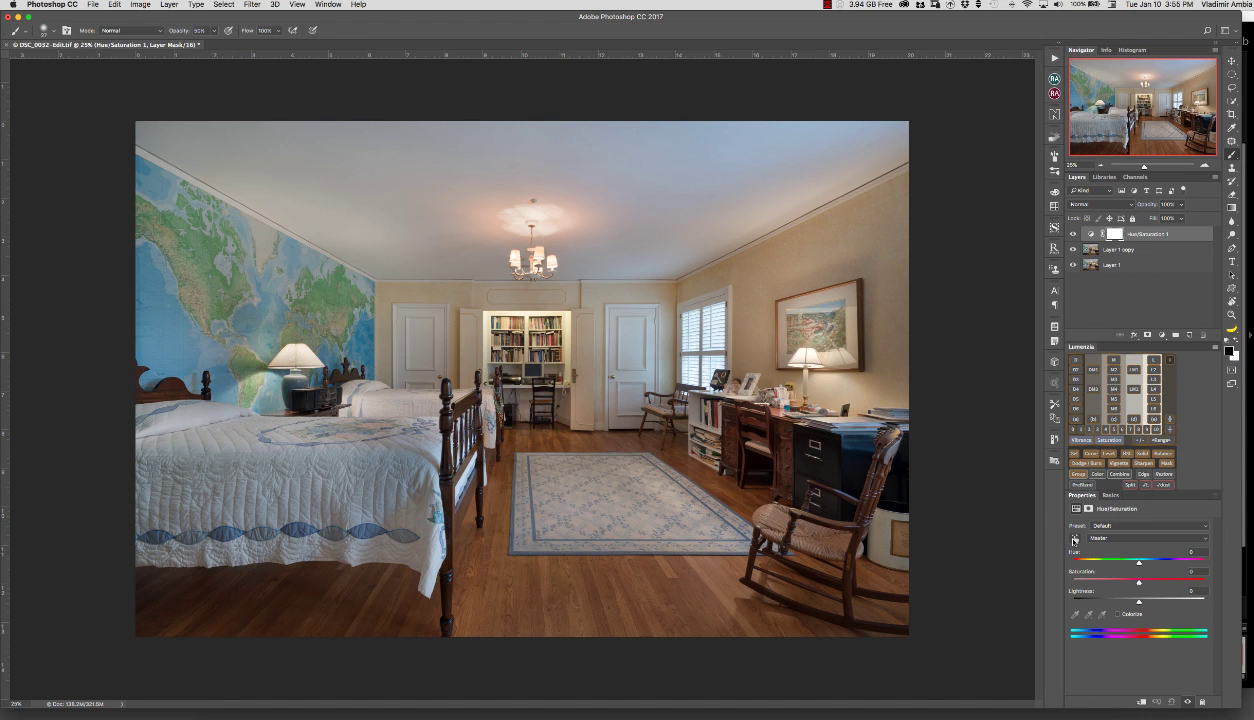
key(z)
click(845, 435)
click(855, 440)
drag(858, 455, 630, 420)
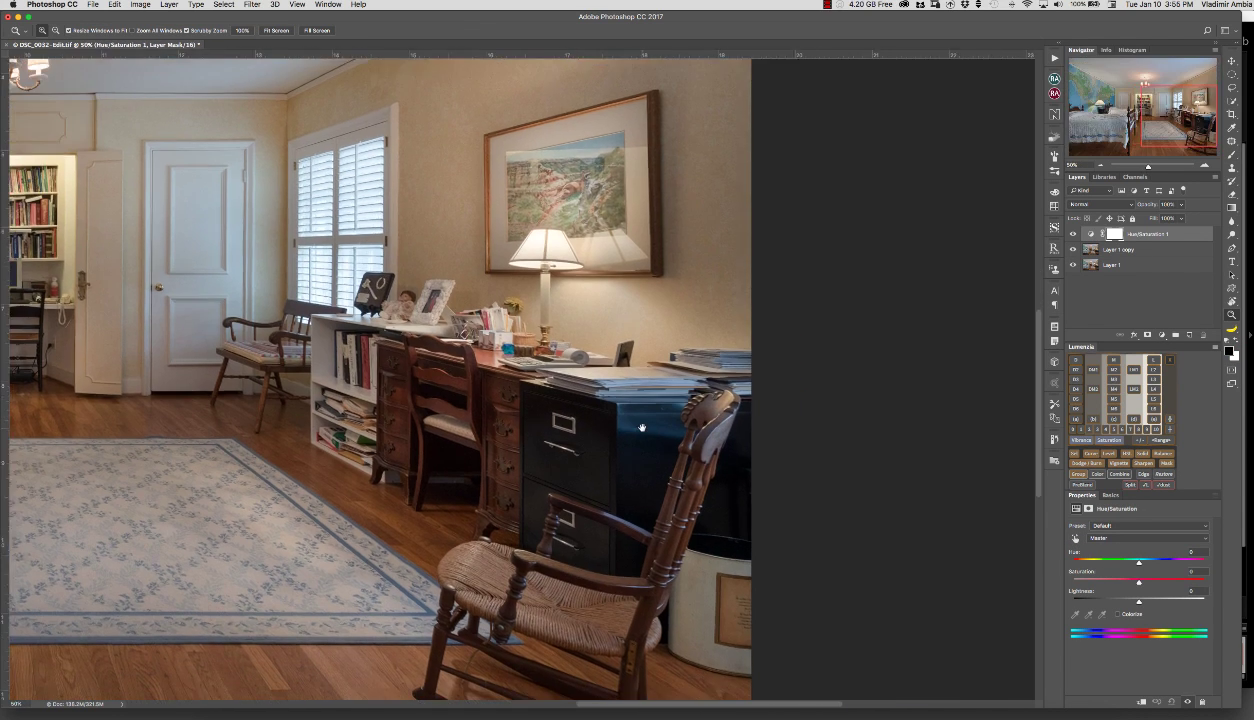
click(1075, 539)
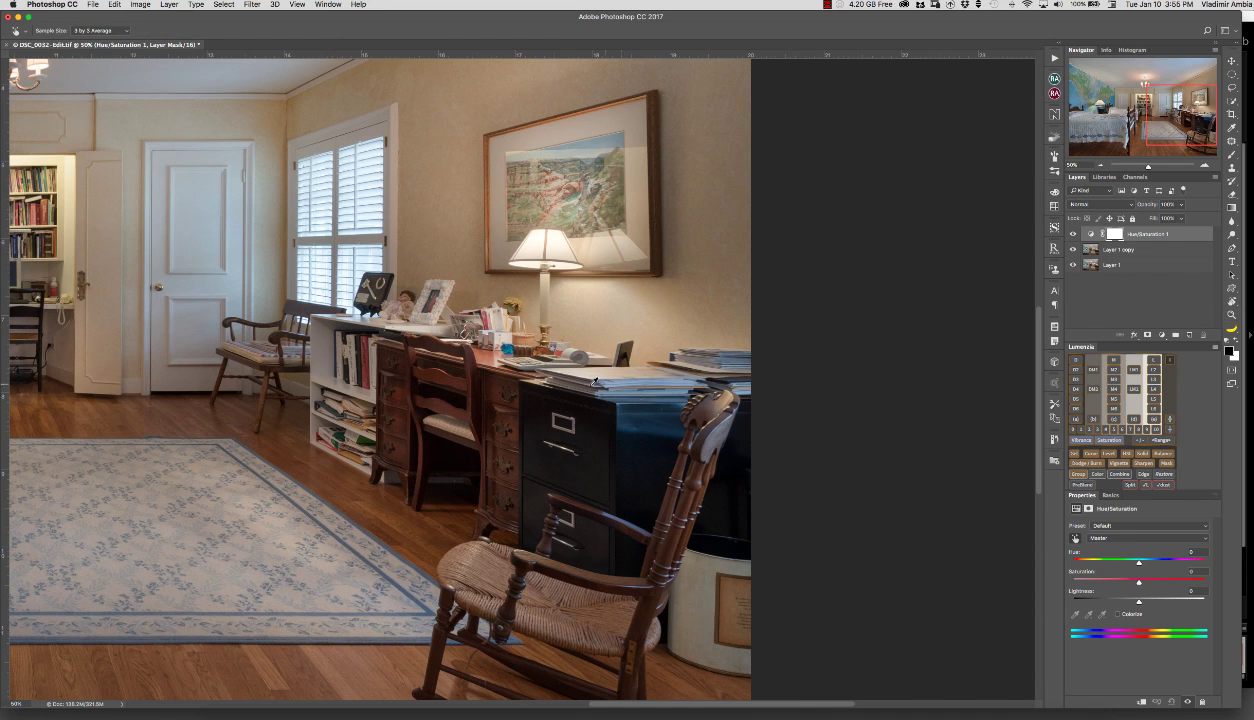
mouse_move(625, 414)
mouse_down()
mouse_move(594, 411)
mouse_move(628, 407)
mouse_up()
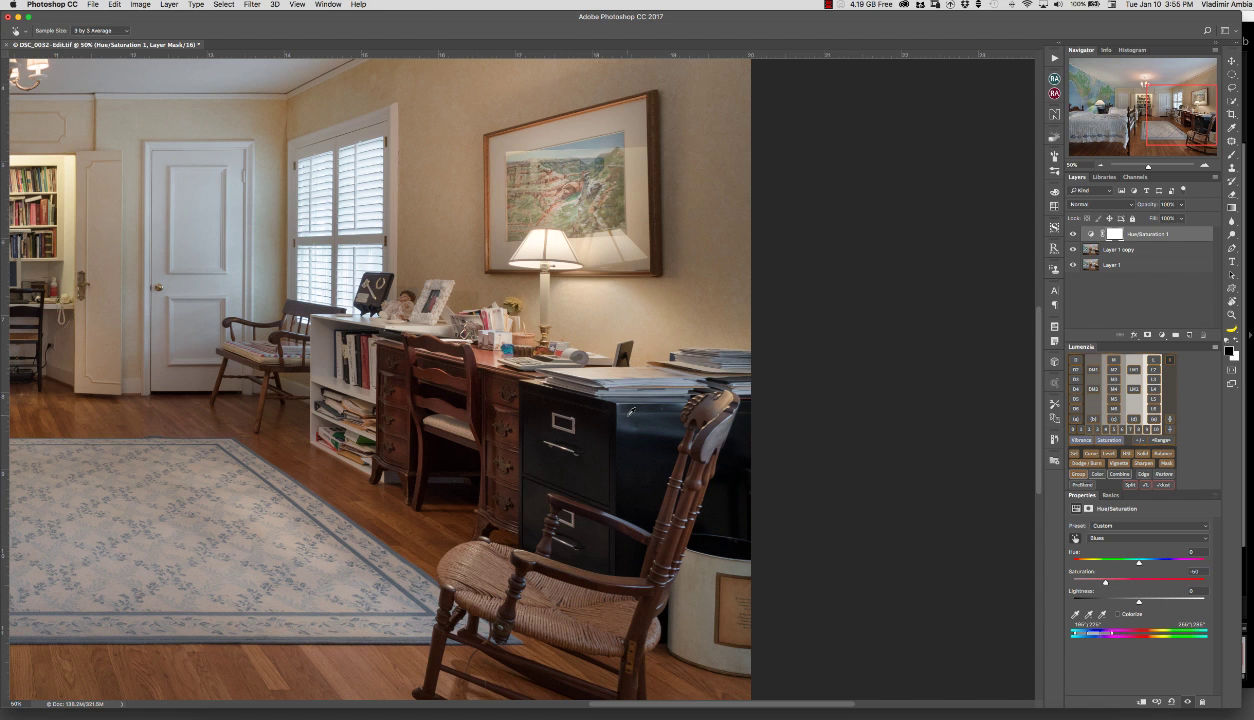
Compare the whole room with and without the Hue/Saturation adjustment.
key(super+minus)
key(super+minus)
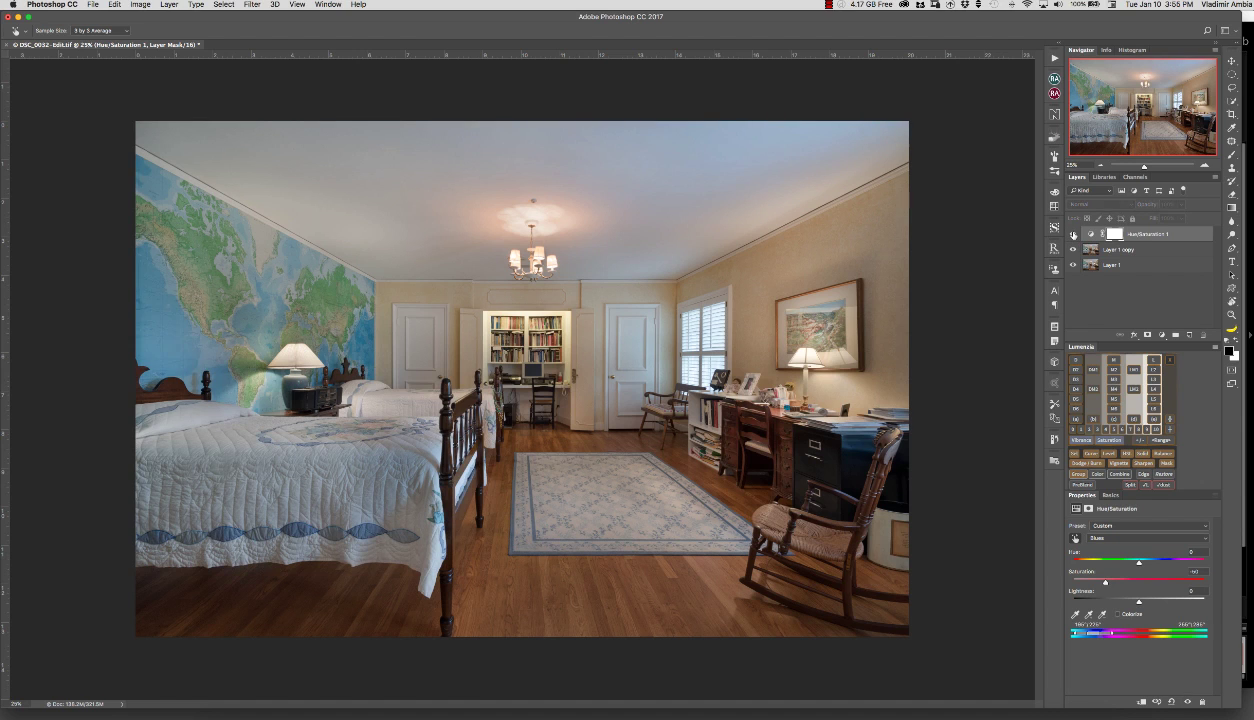
click(1074, 234)
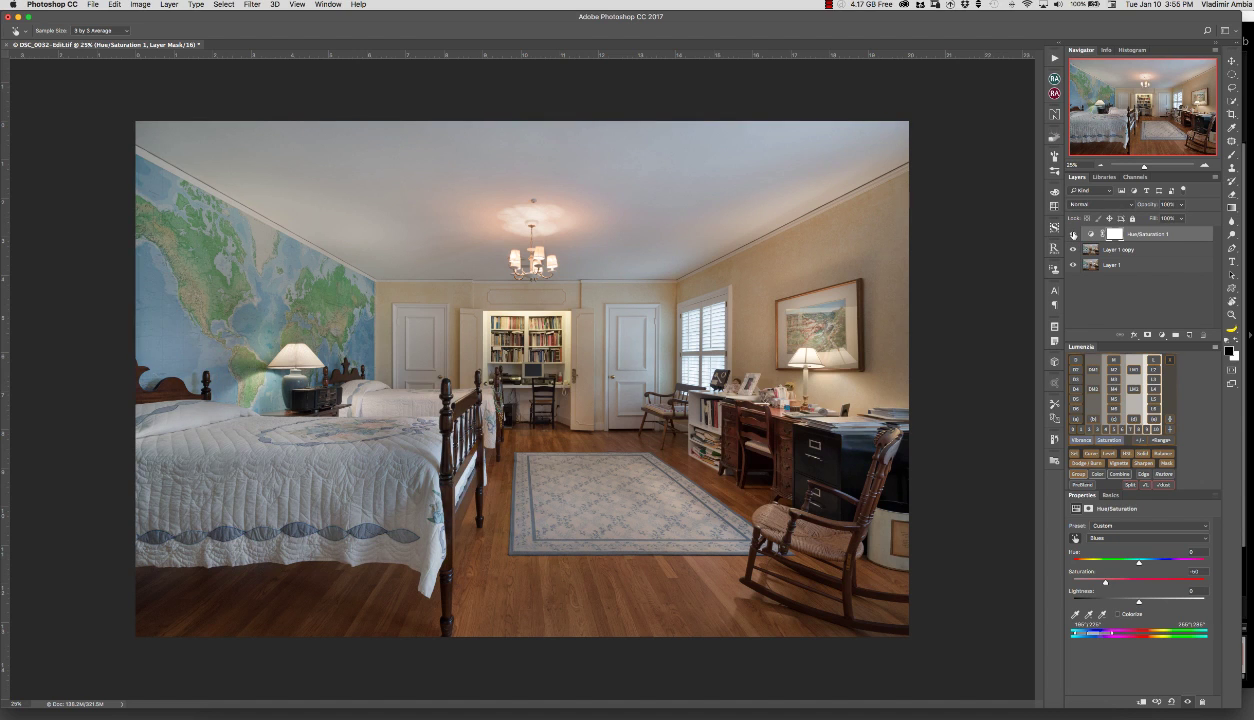
click(1074, 234)
click(1074, 234)
click(1074, 234)
Paint black on the Hue/Saturation mask over the quilt's blue pattern, the wall map and the framed picture.
key(z)
click(1115, 234)
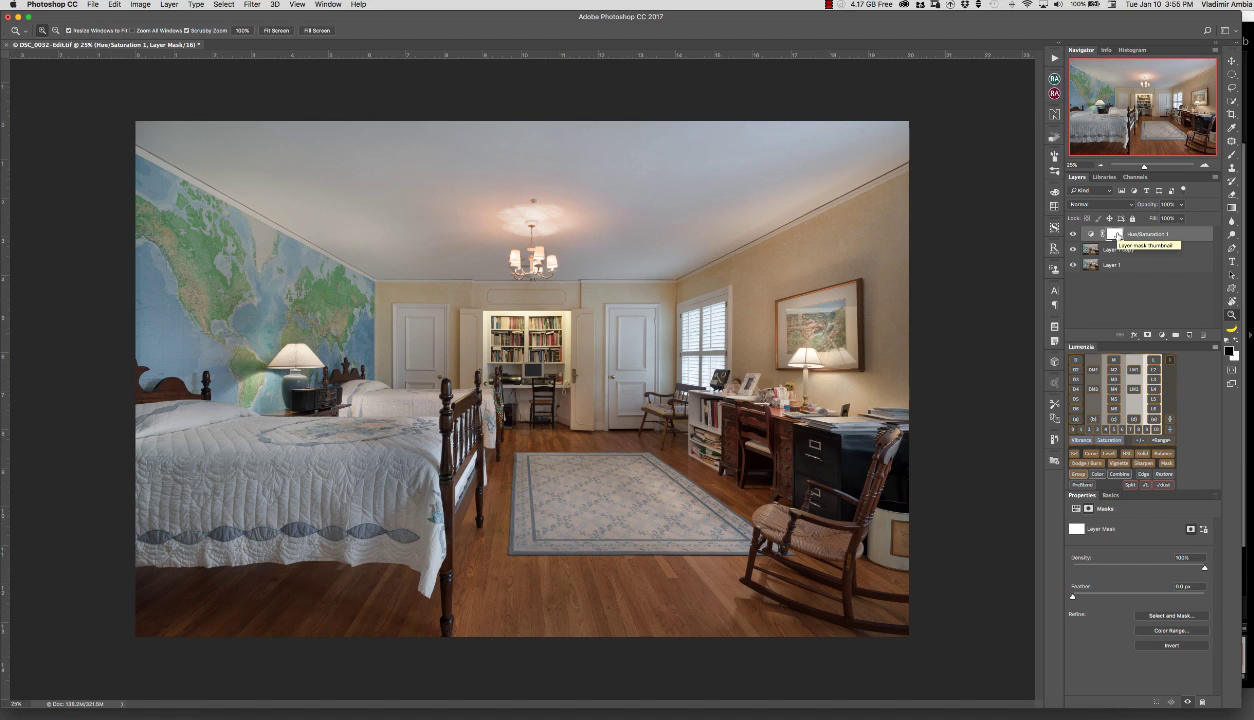
key(b)
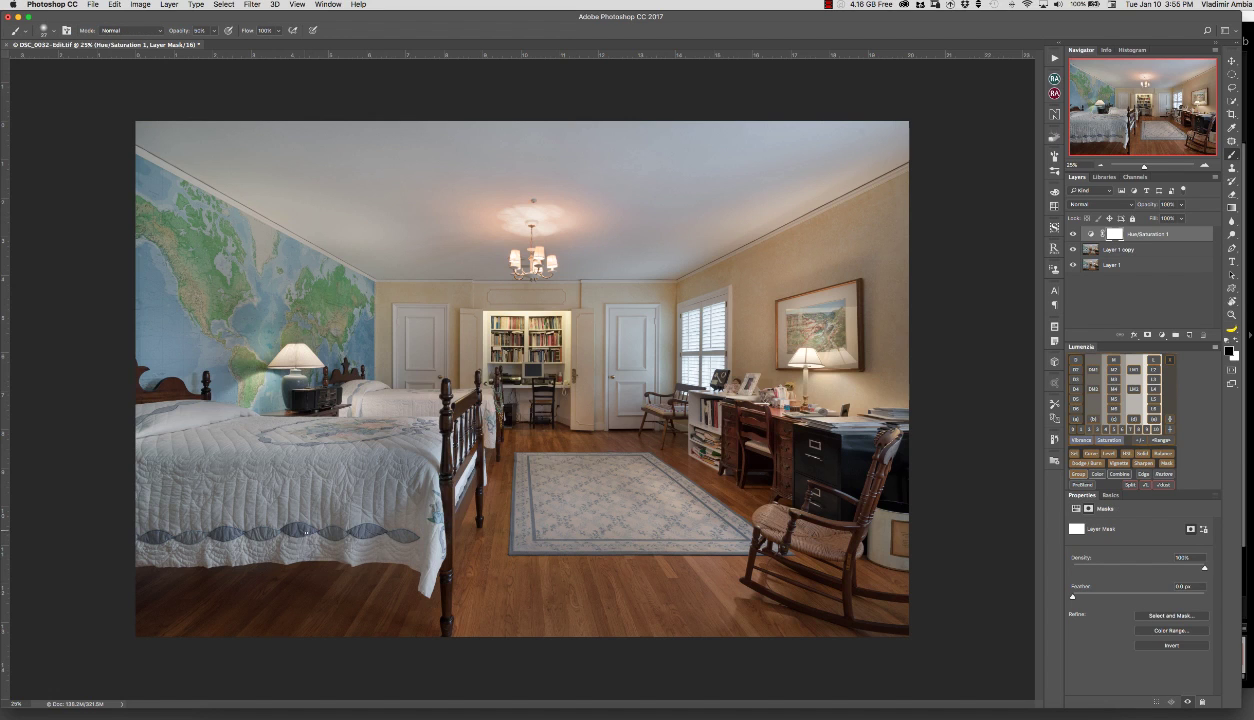
drag(202, 545, 250, 545)
drag(195, 285, 226, 285)
drag(808, 318, 766, 320)
Compare the room with and without the masked Hue/Saturation adjustment, and hide the other layers.
click(1073, 234)
click(1073, 234)
click(1073, 234)
click(1072, 234)
alt+click(1071, 234)
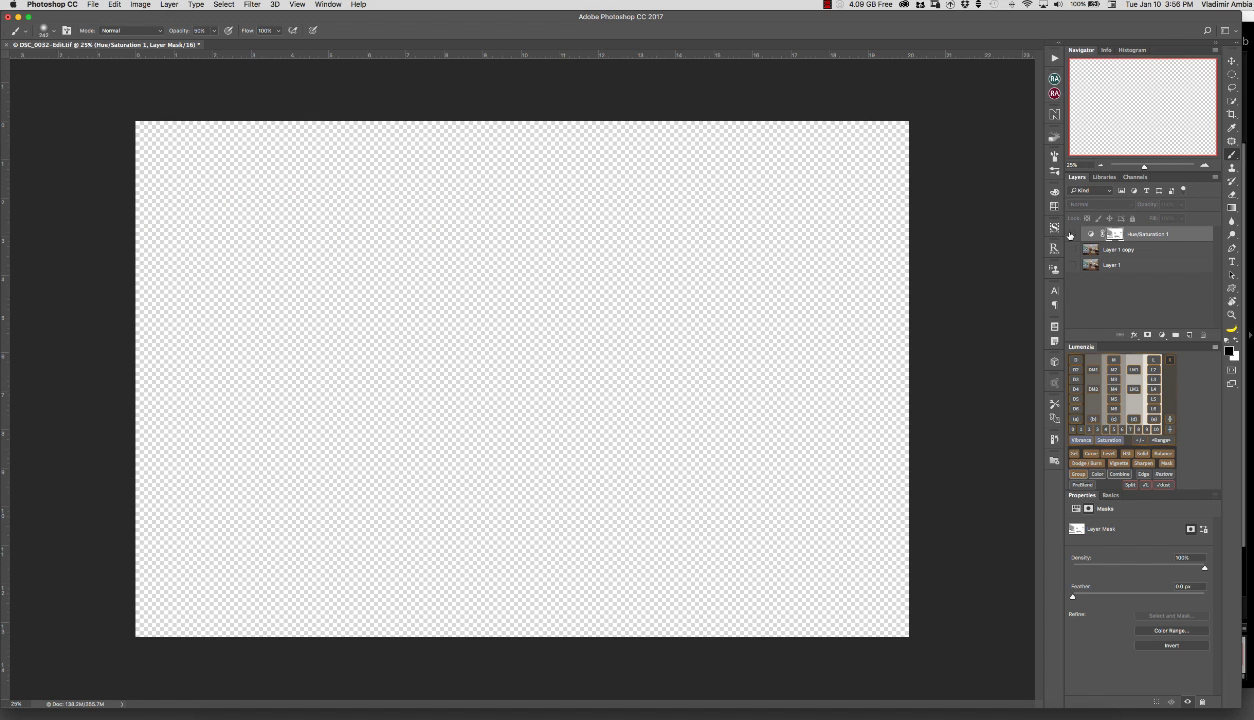
Show all the layers again and examine the ceiling fixture, the ceiling and the window wall for remaining colour casts.
alt+click(1074, 235)
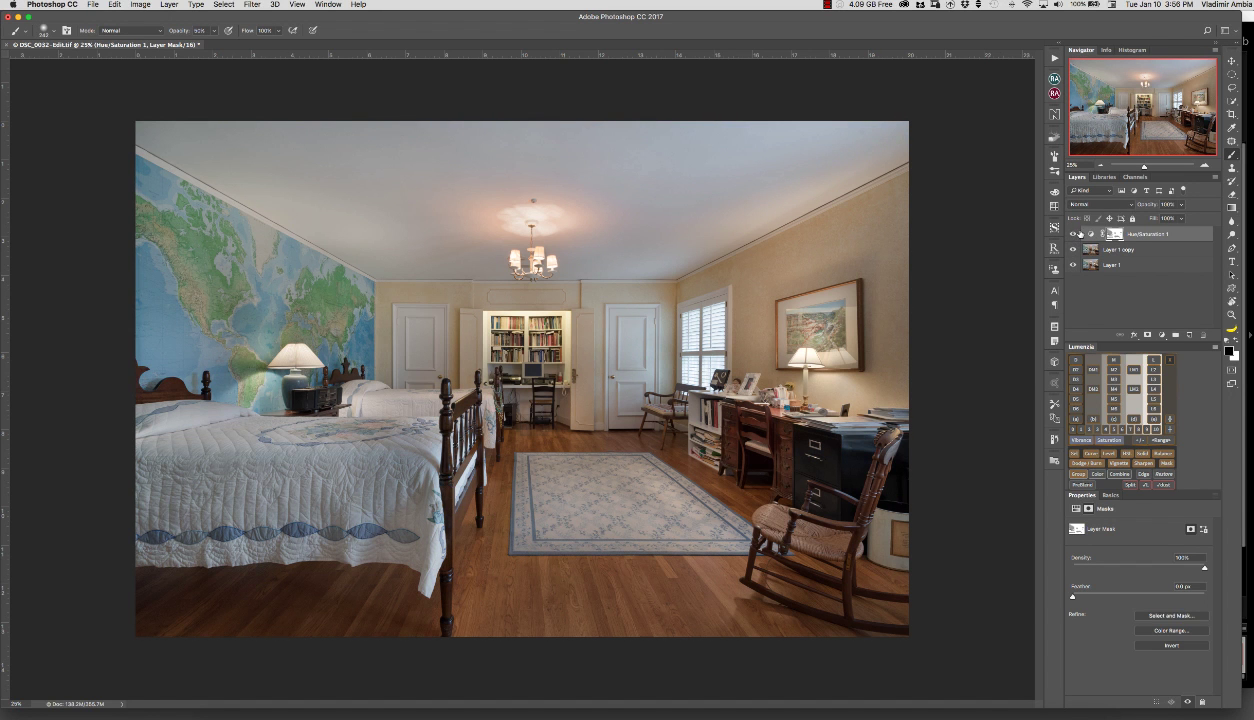
key(z)
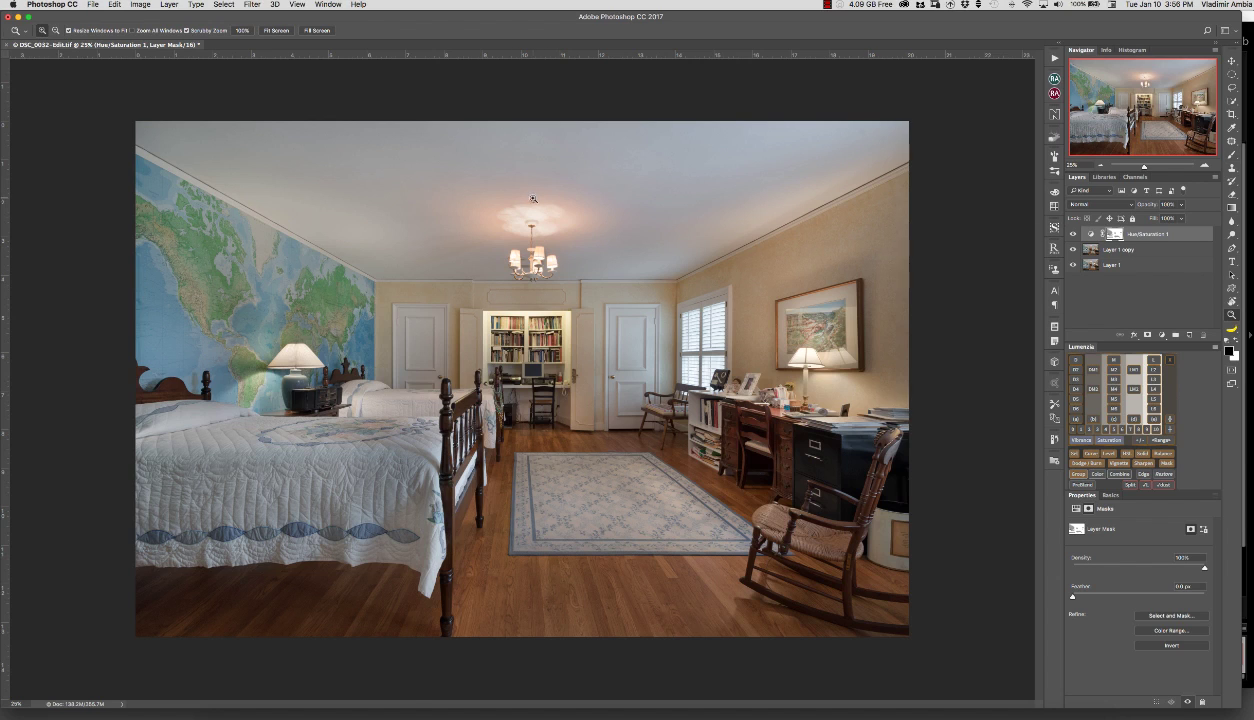
mouse_move(533, 199)
mouse_down()
mouse_move(633, 182)
mouse_move(539, 204)
mouse_up()
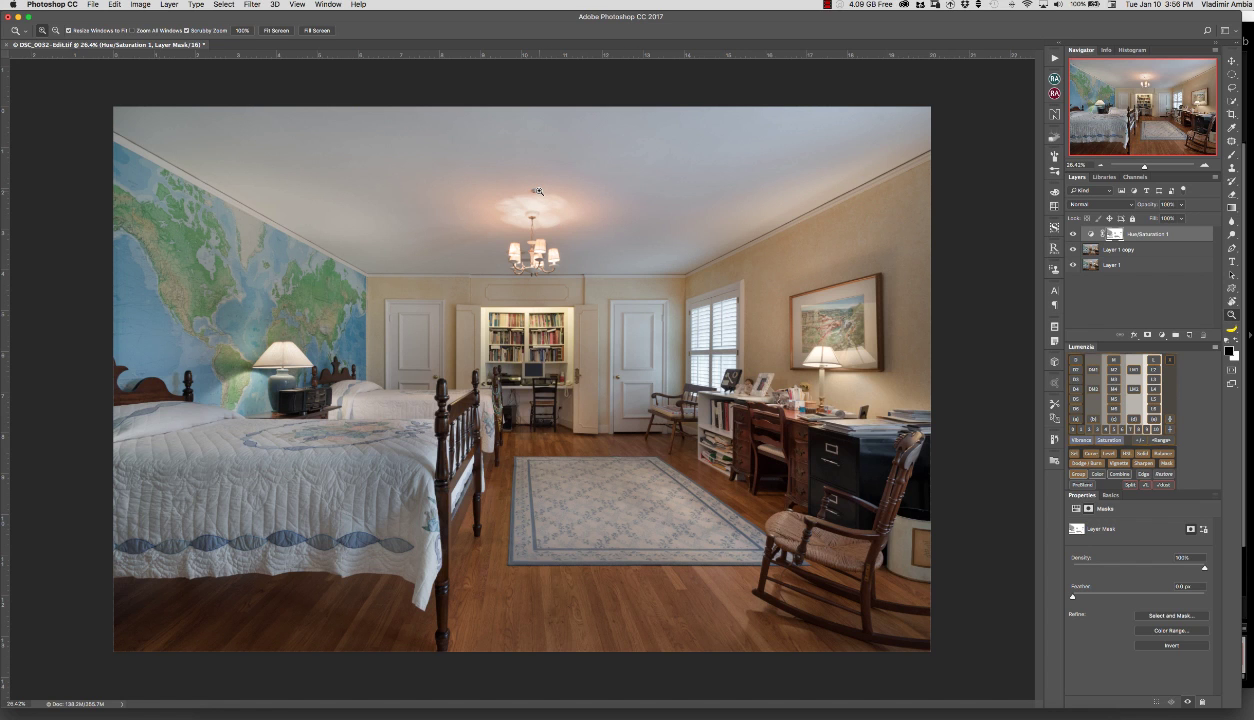
drag(538, 191, 538, 191)
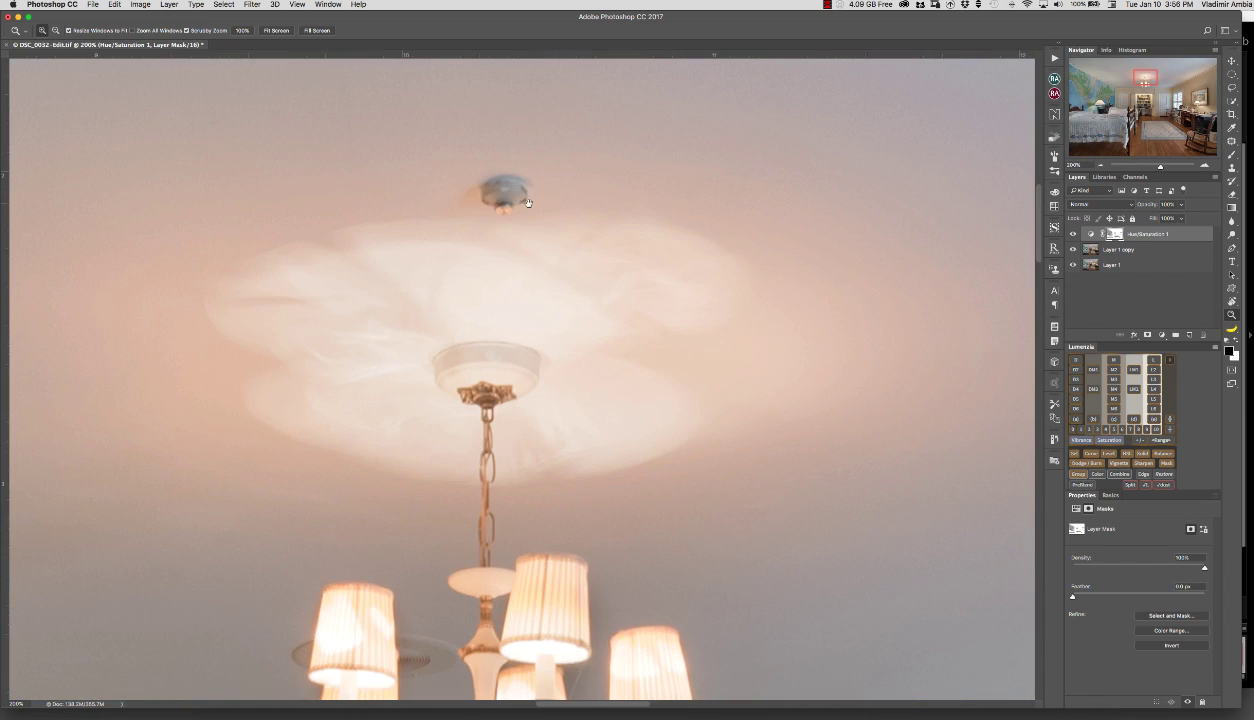
drag(394, 202, 497, 337)
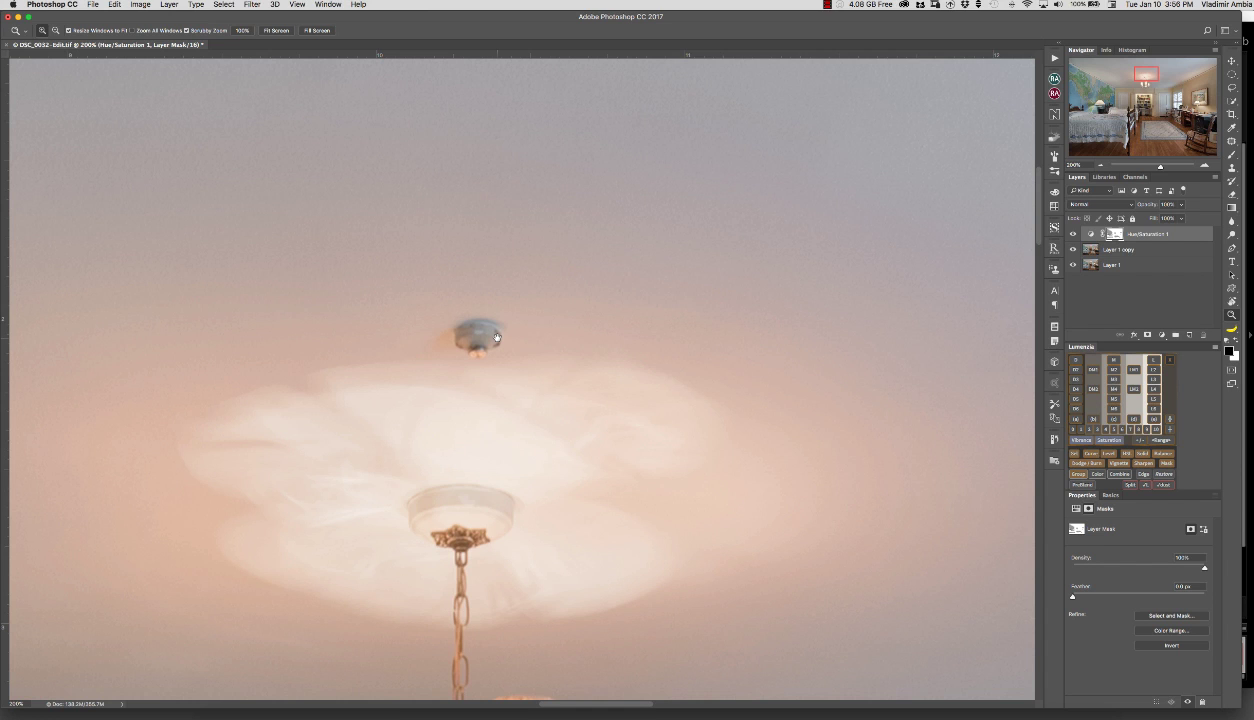
key(super+0)
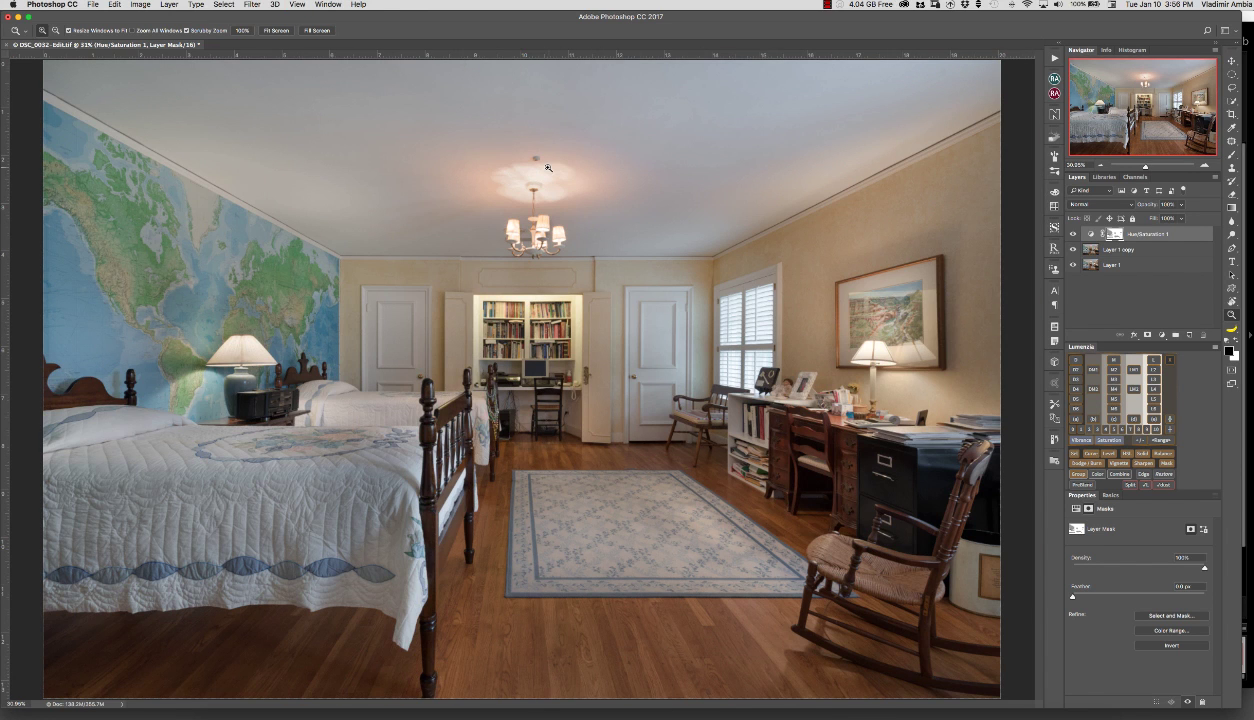
click(586, 368)
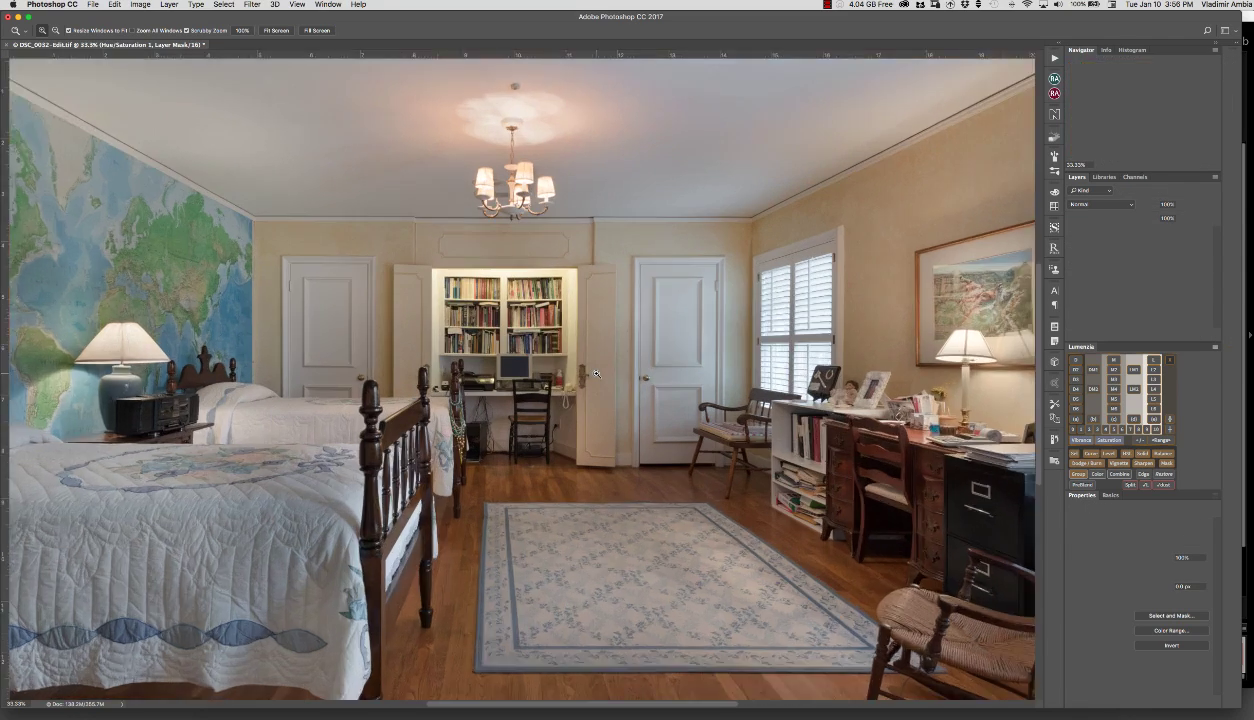
scroll(590, 318, right, 10)
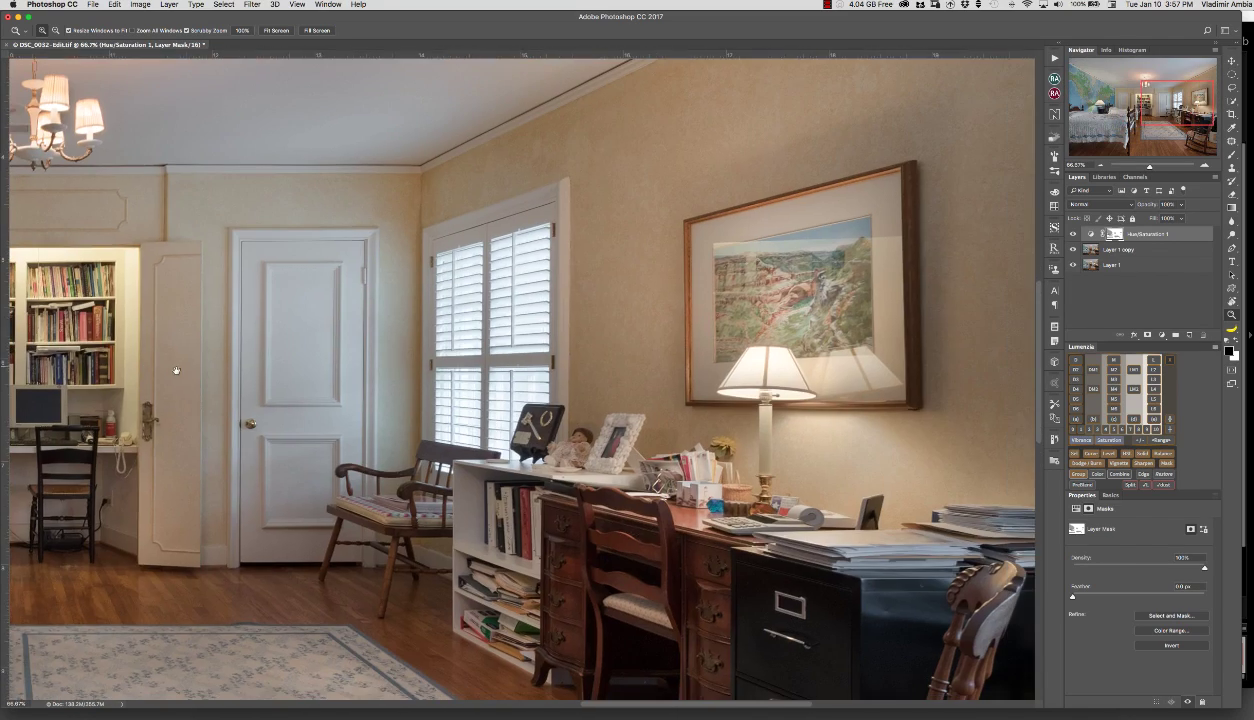
scroll(581, 246, up, 5)
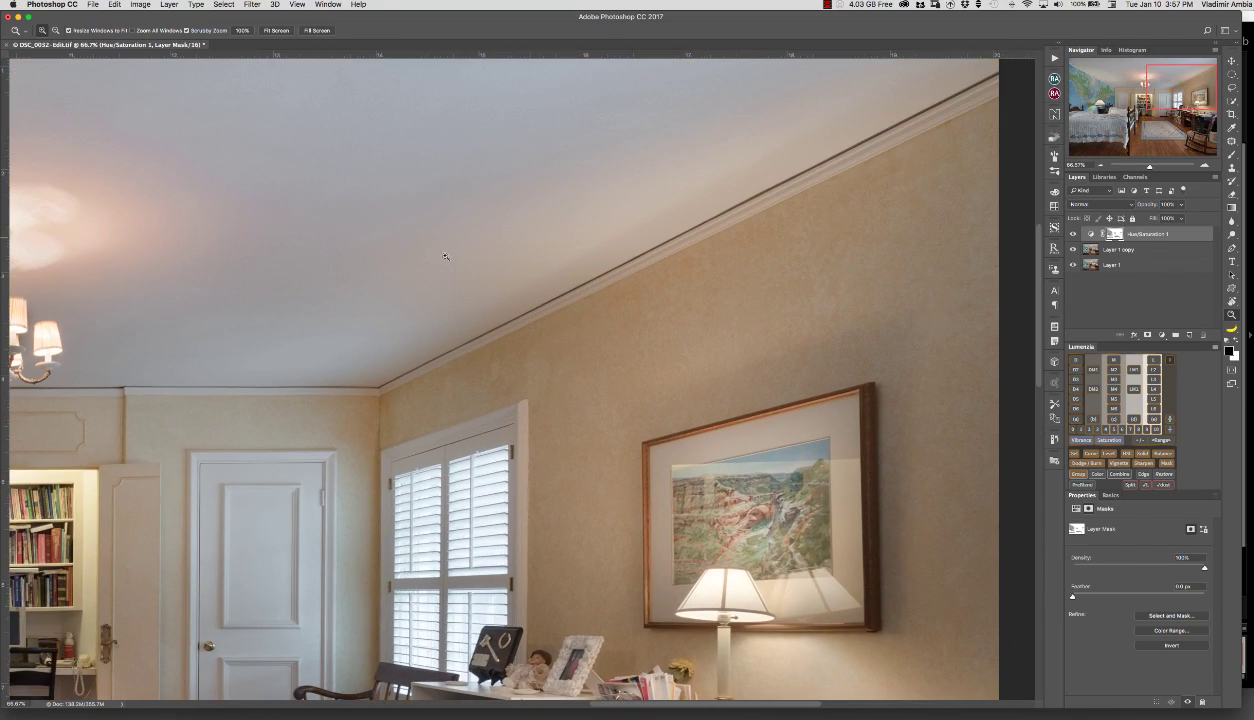
key(alt)
alt+click(538, 300)
alt+click(538, 300)
alt+click(538, 300)
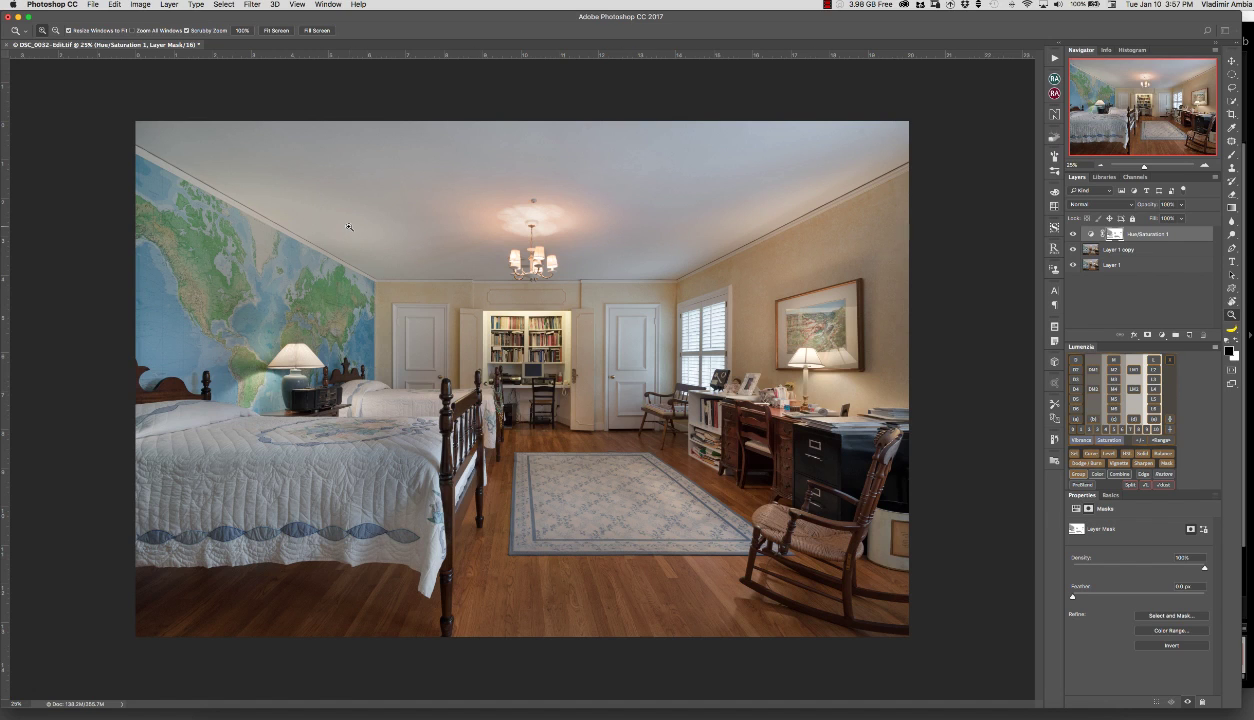
Merge the Hue/Saturation adjustment with Layer 1 copy and duplicate the merged layer.
shift+click(1122, 251)
key(super+e)
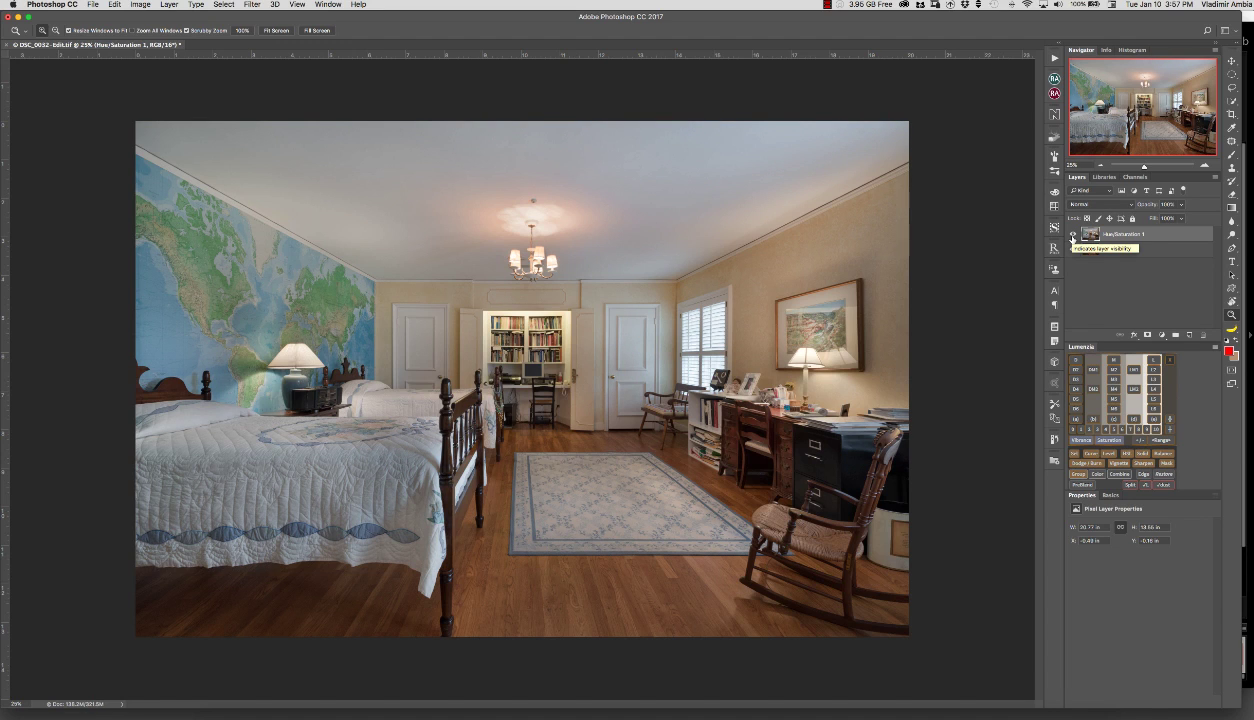
key(super+j)
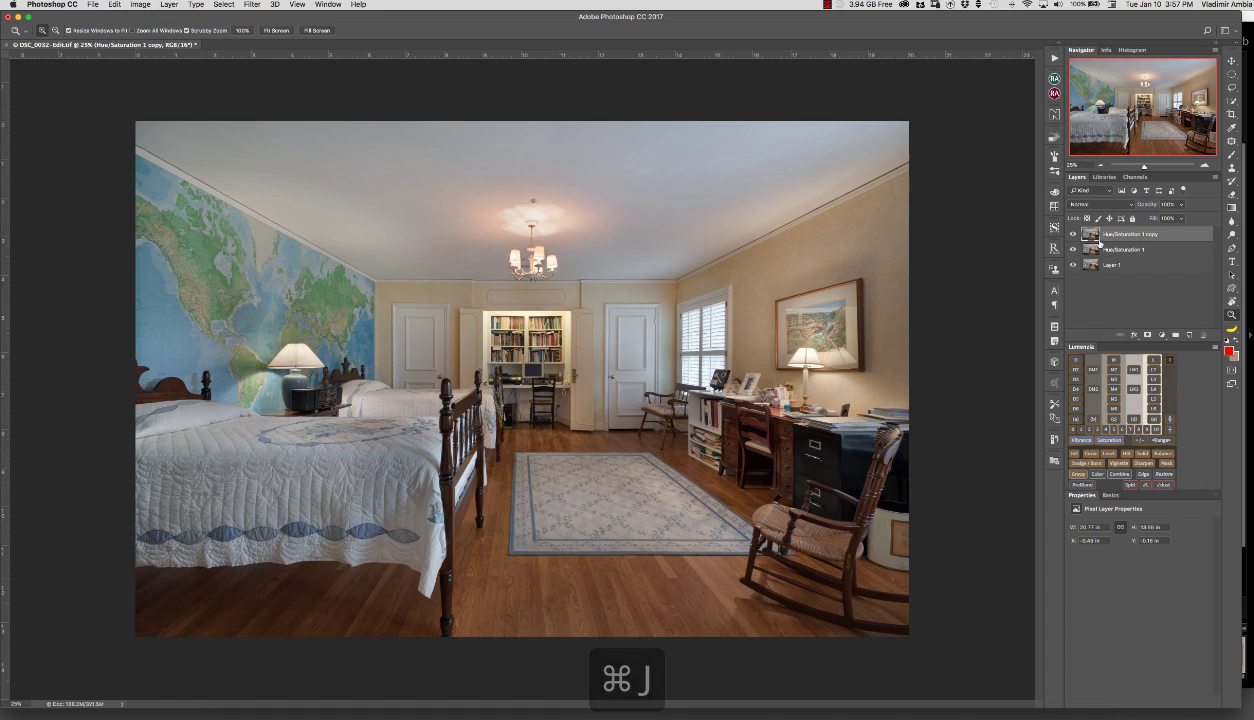
Apply a High Pass filter with a very small radius to the duplicated layer, checking the edge detail around the bookshelf.
click(252, 5)
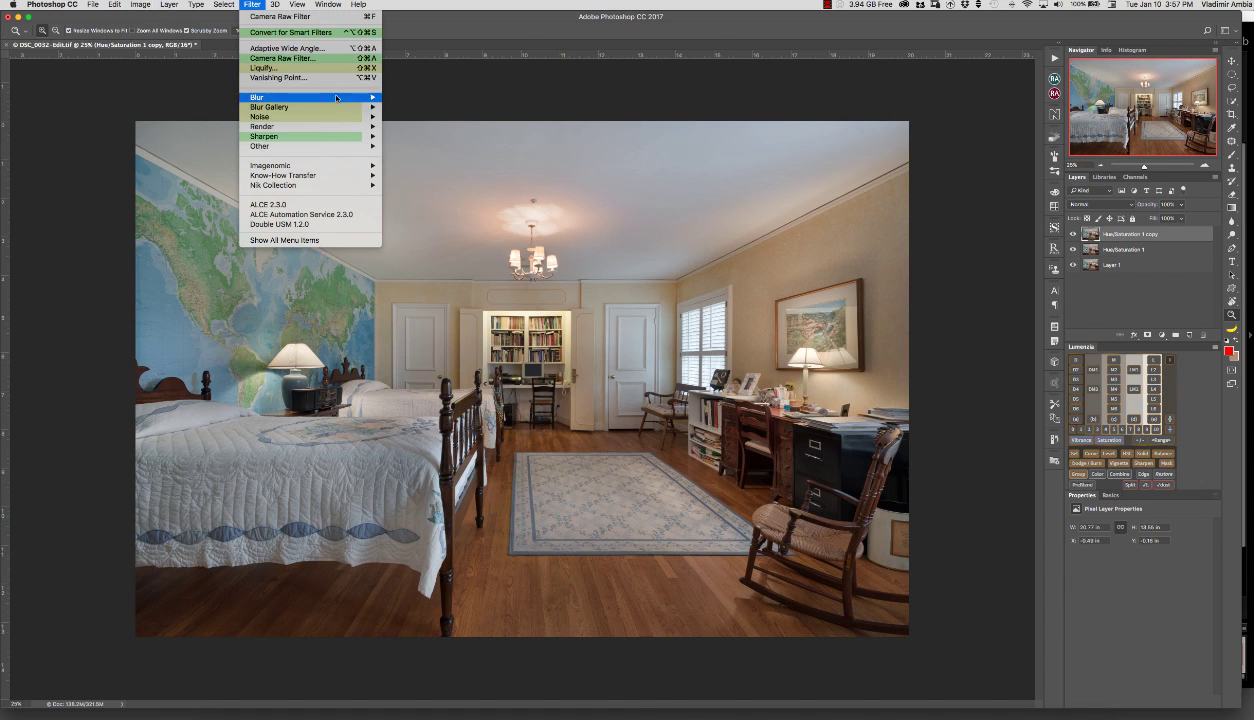
mouse_move(330, 146)
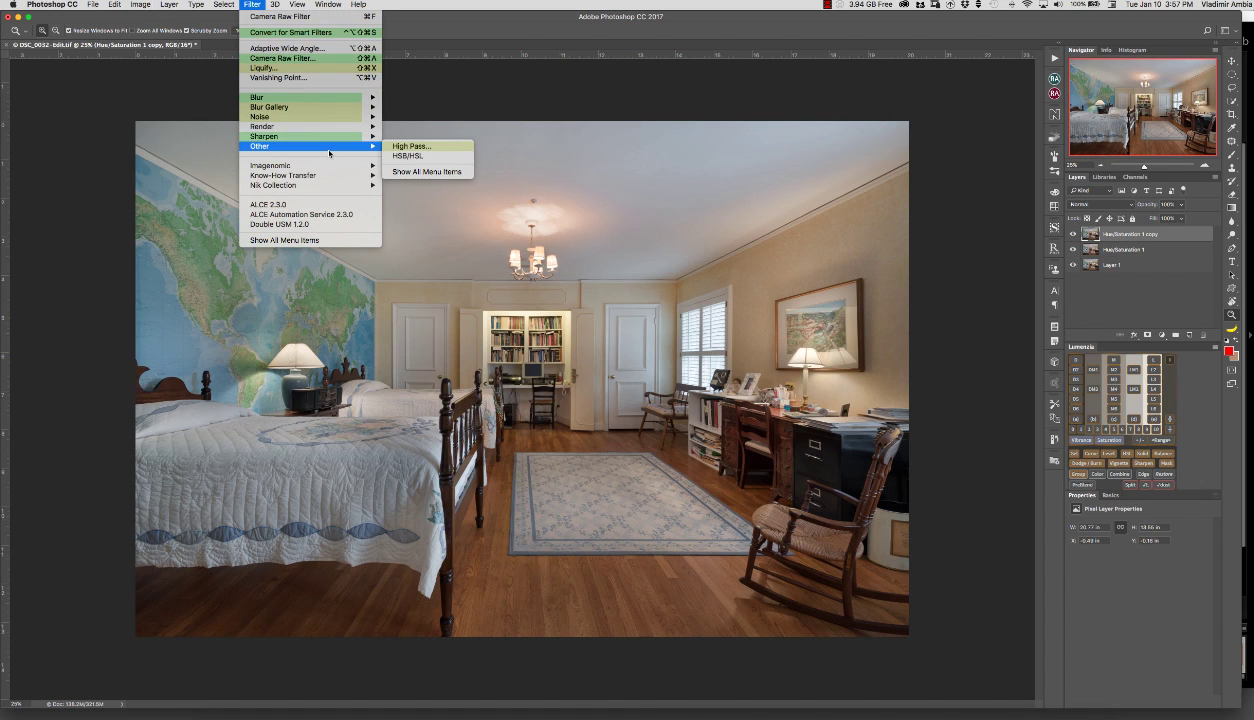
click(439, 148)
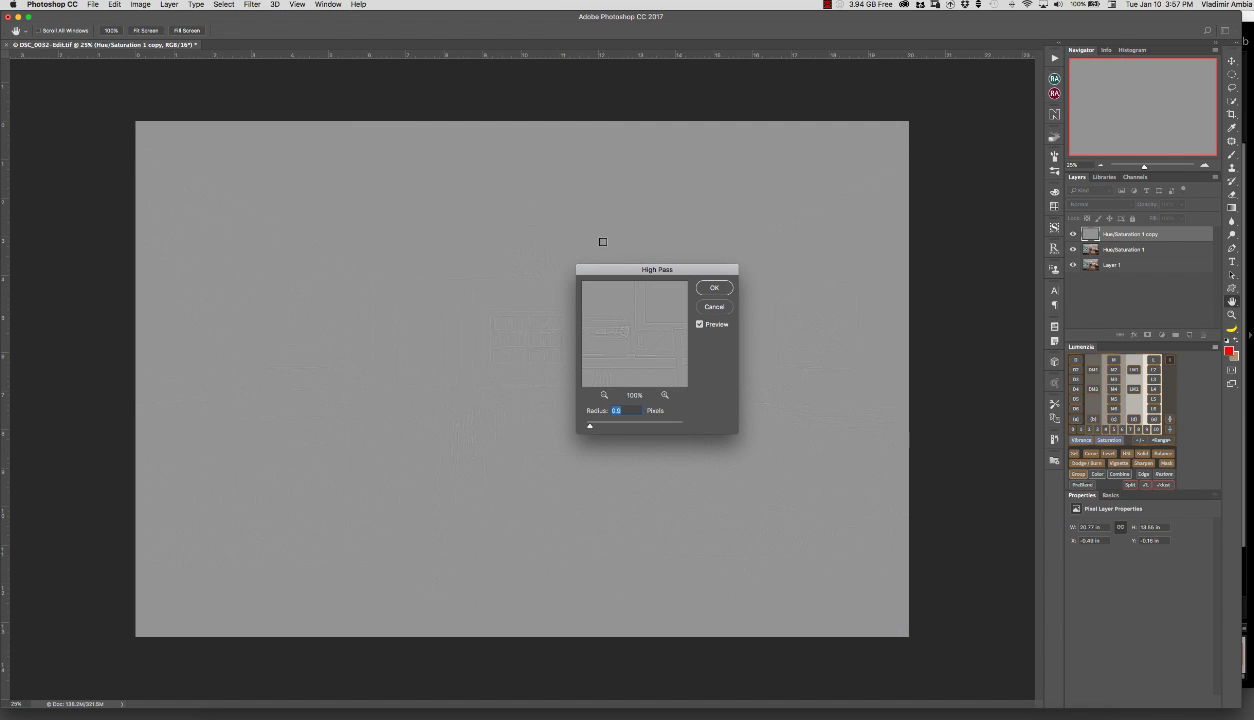
scroll(516, 363, up, 3)
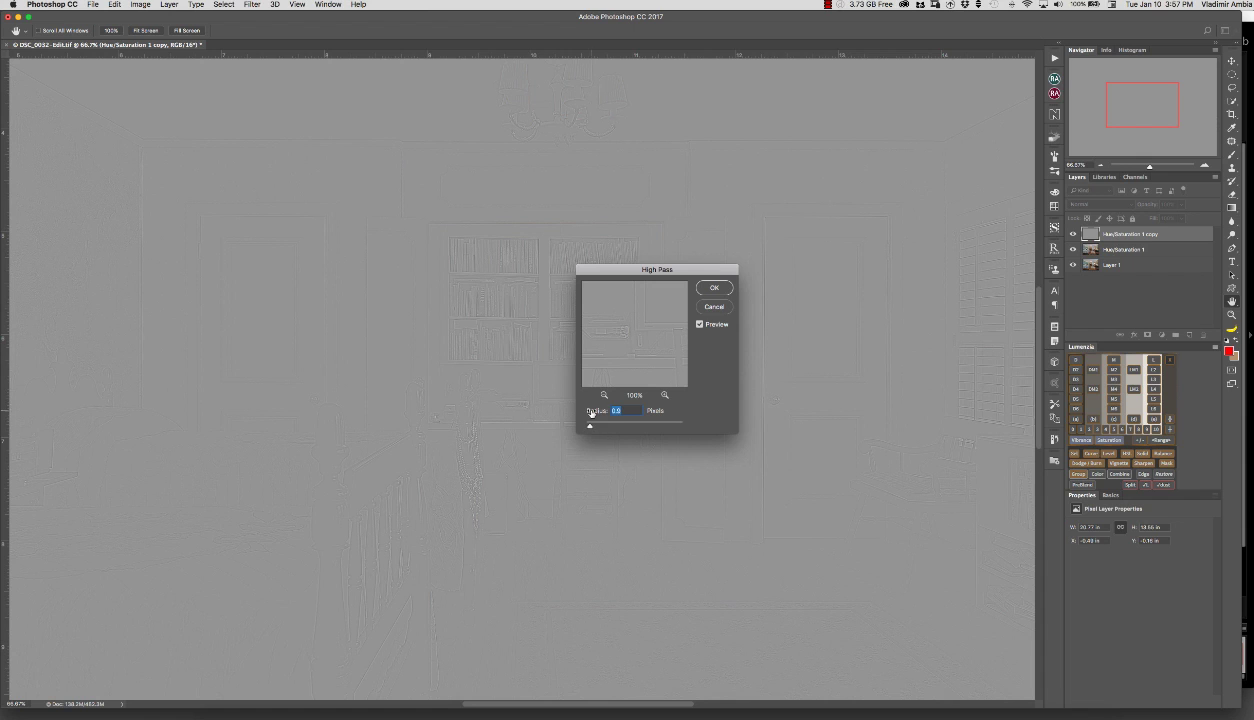
drag(586, 411, 598, 412)
click(712, 287)
Set the High Pass layer's blend mode to Overlay to sharpen the room image.
key(z)
alt+click(634, 323)
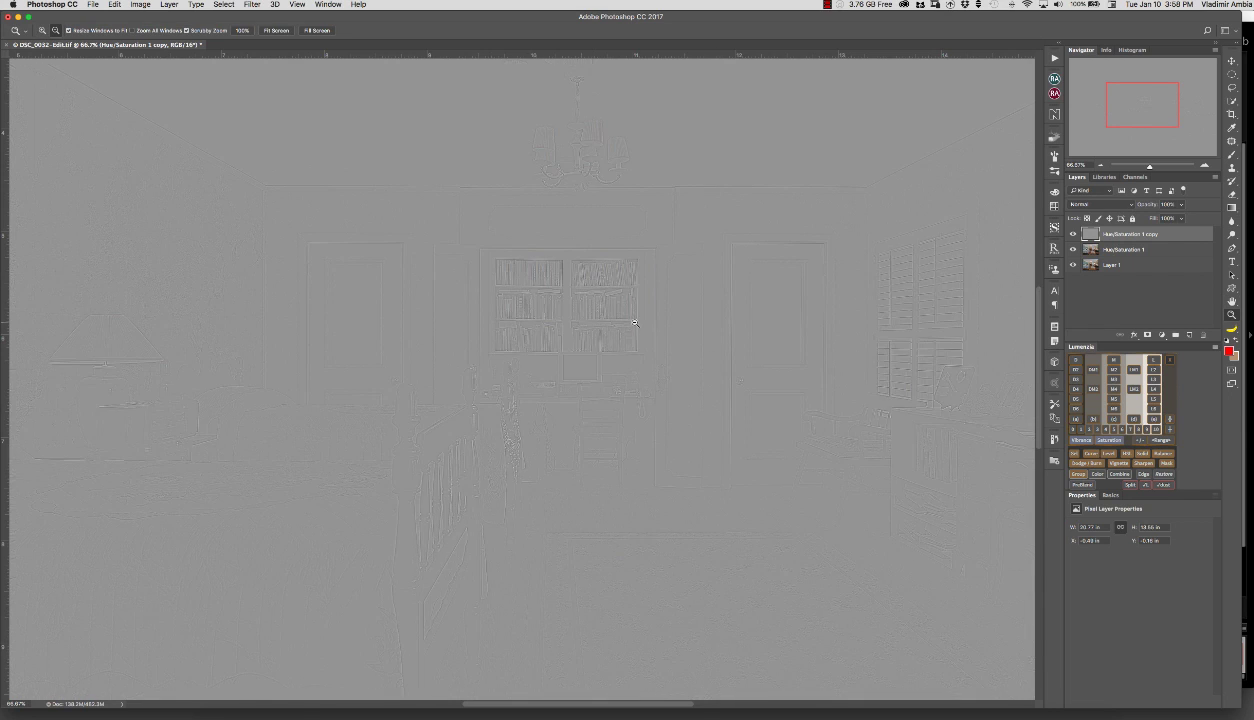
alt+click(634, 323)
alt+click(634, 323)
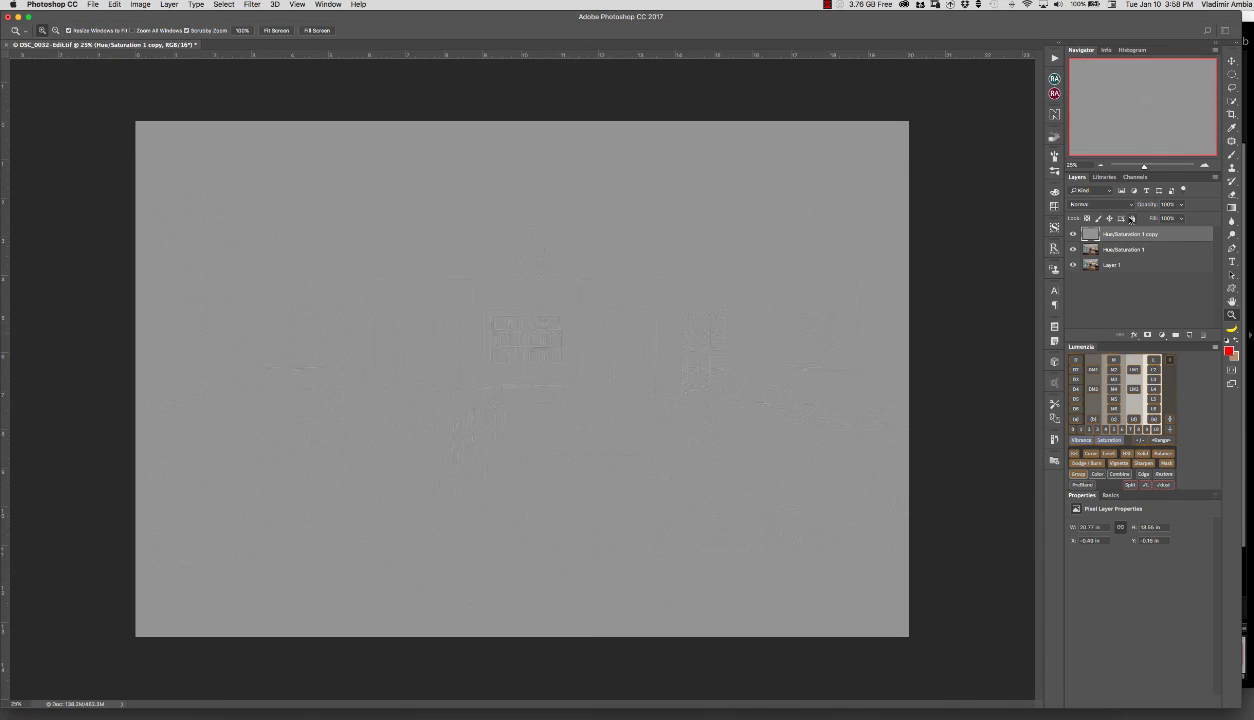
click(1100, 204)
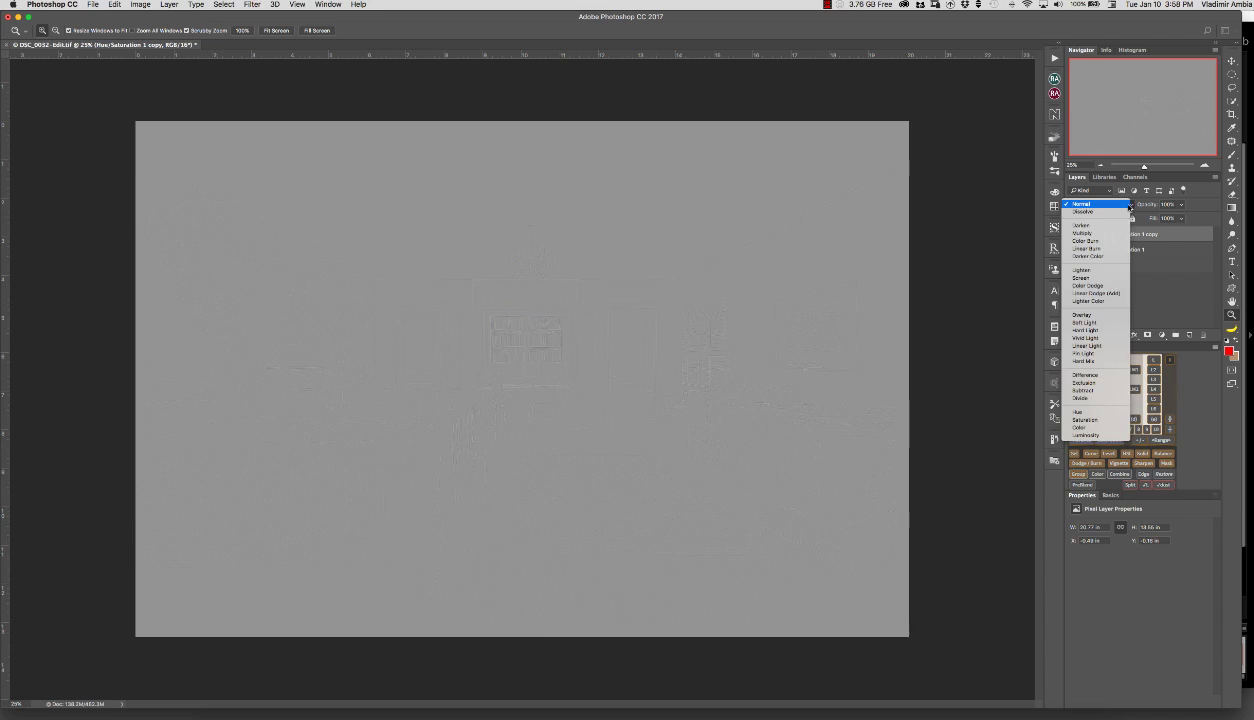
click(1095, 315)
Compare the bookshelf and bed area with and without the High Pass sharpening, and review the whole room.
drag(550, 366, 577, 465)
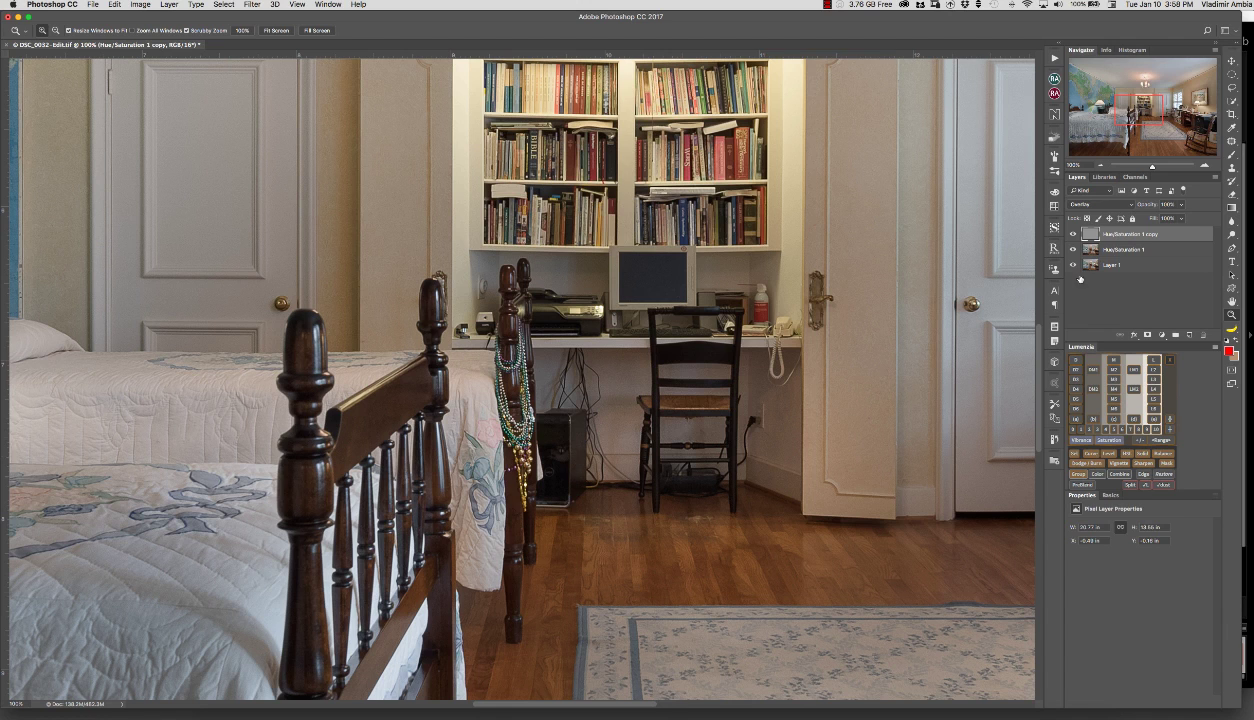
click(1073, 234)
click(1073, 234)
click(1073, 234)
click(1073, 234)
key(super+minus)
key(super+minus)
key(super+minus)
key(super+minus)
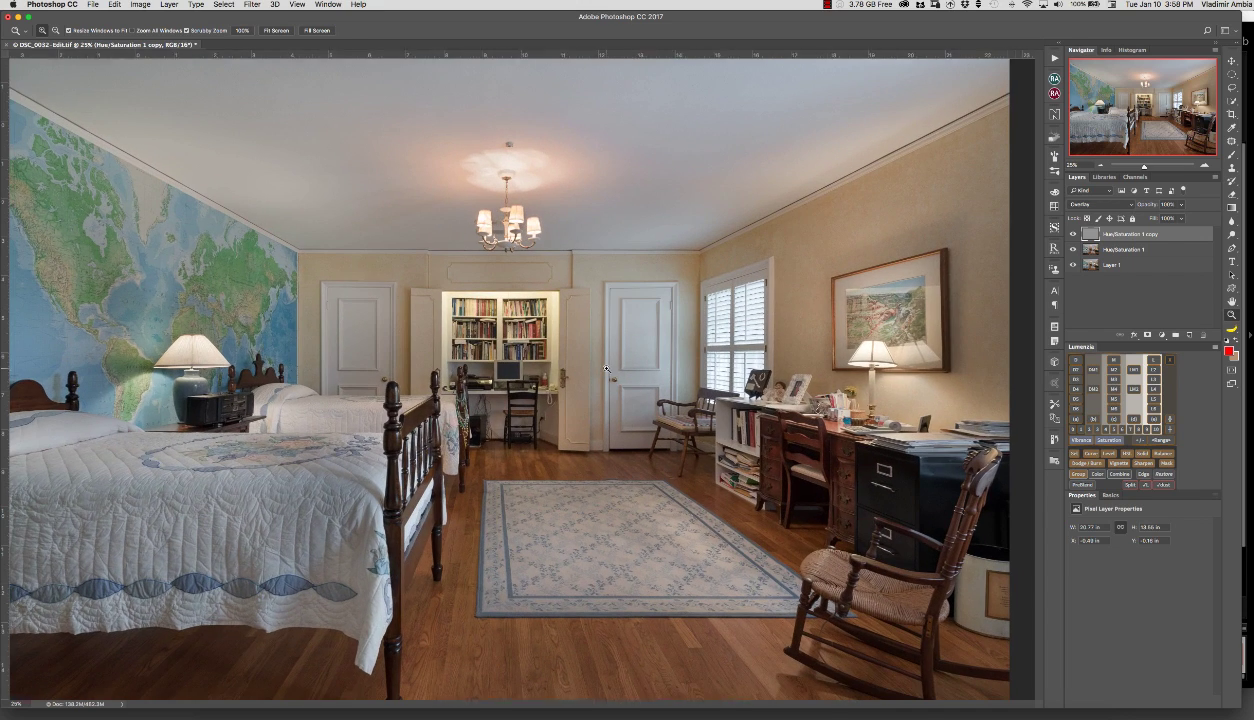
click(606, 370)
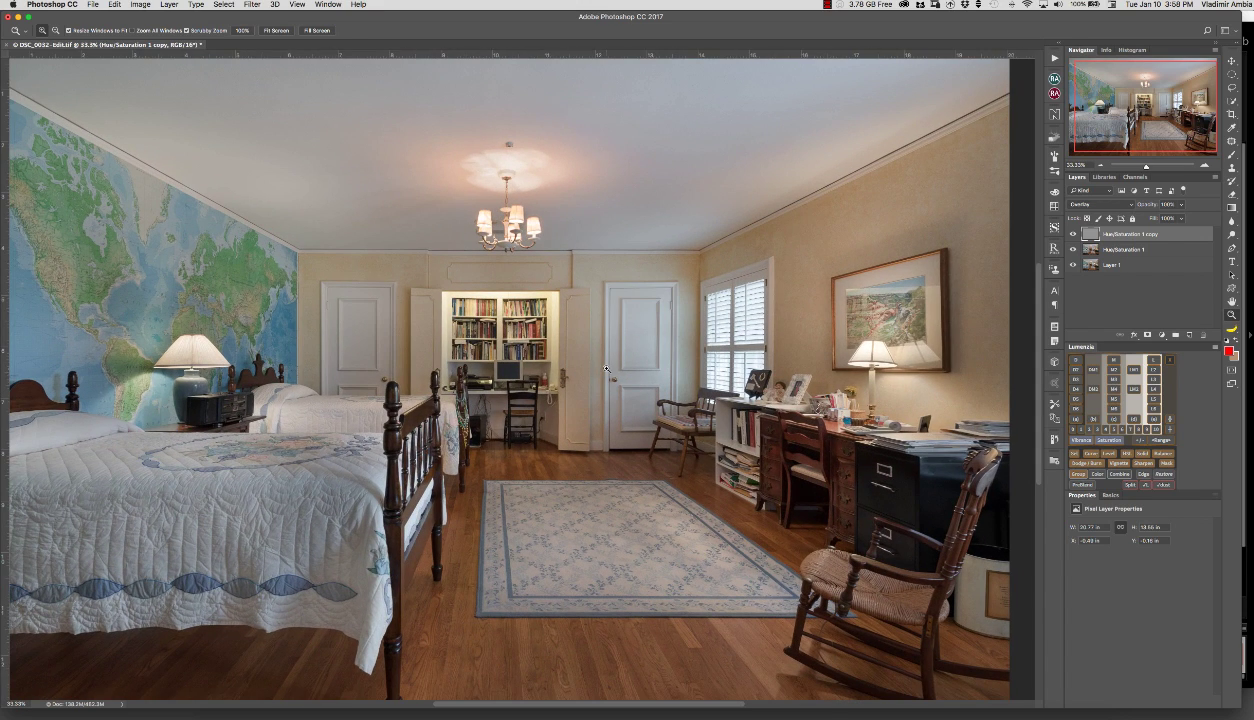
alt+click(607, 373)
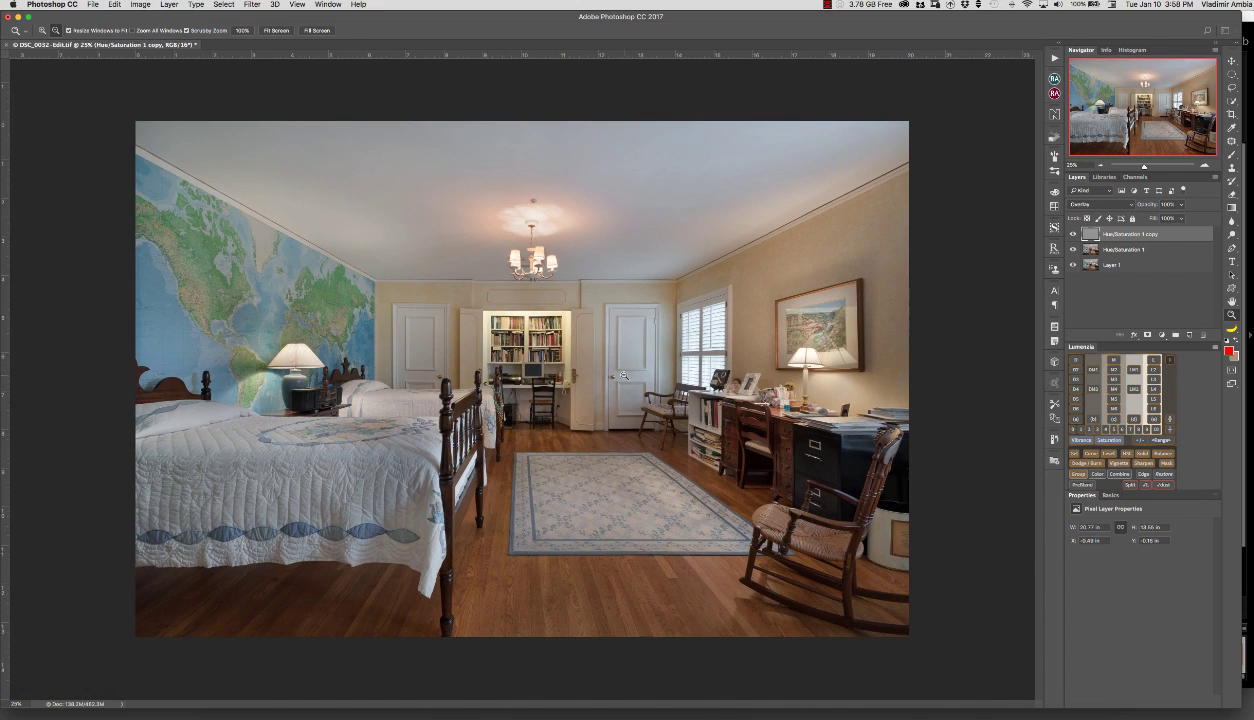
alt+click(623, 375)
click(623, 375)
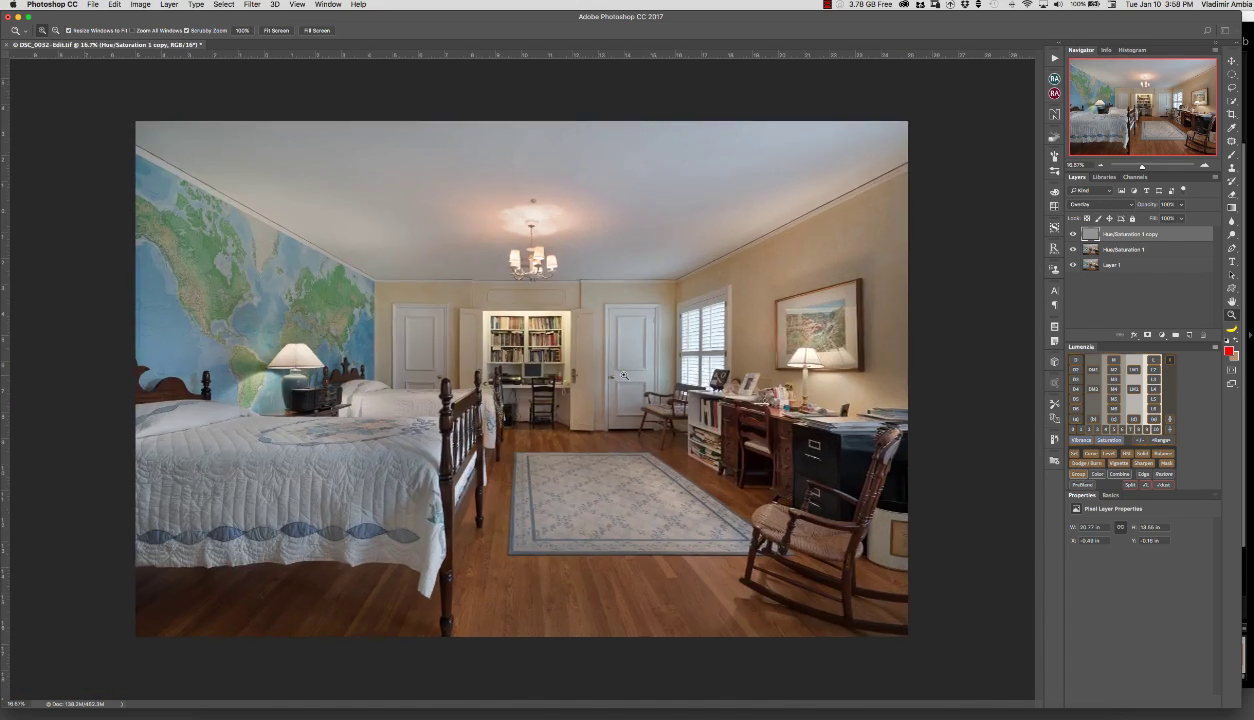
Merge all three layers into one, and close DSC_0032-Edit.tif with its changes saved.
shift+click(1140, 271)
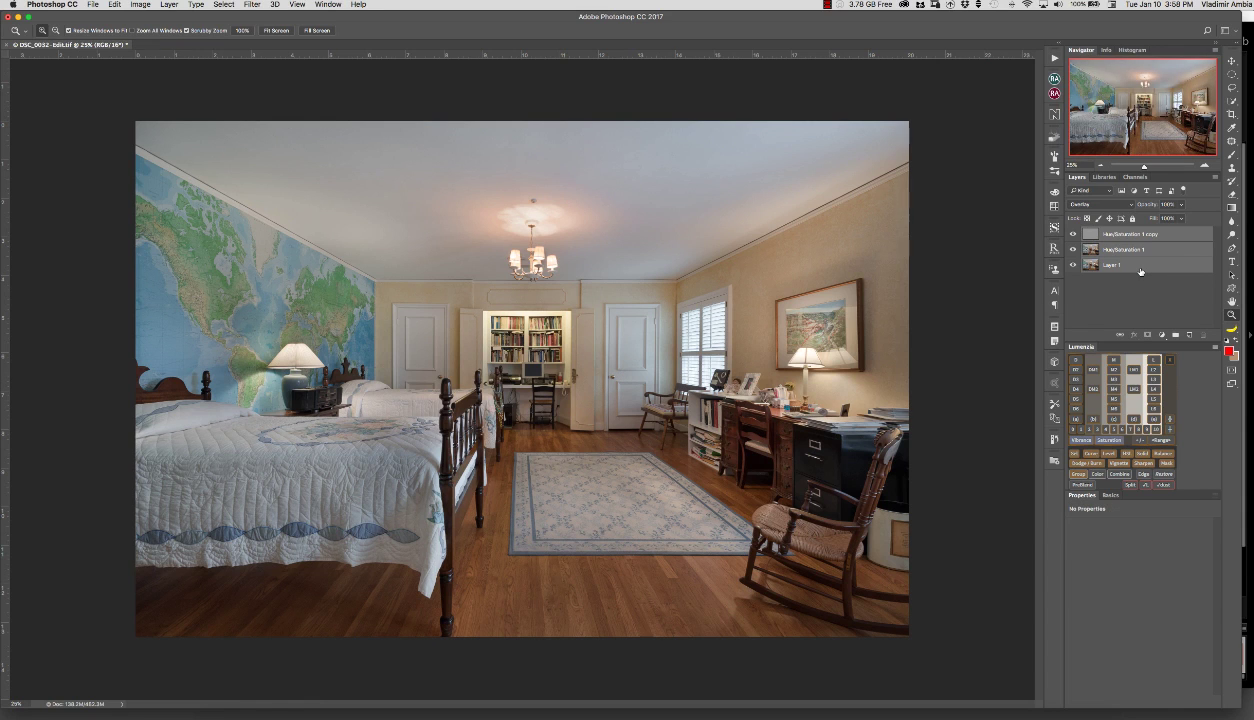
key(super+e)
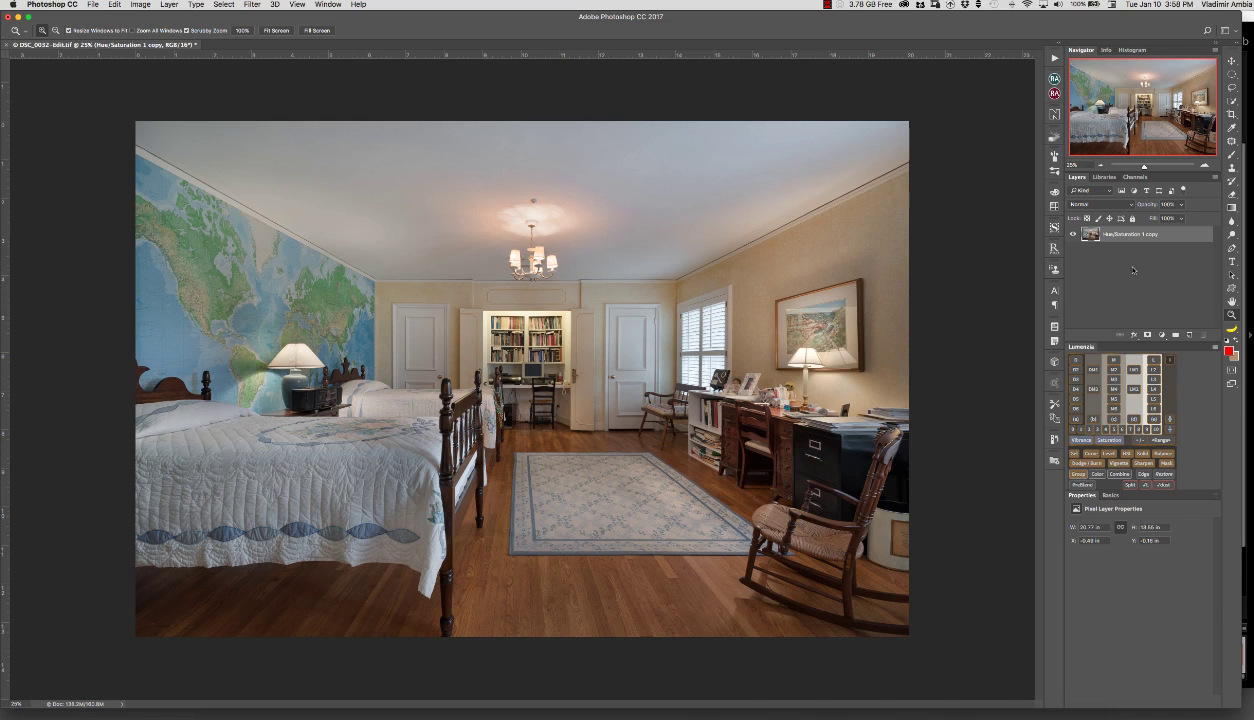
key(super+w)
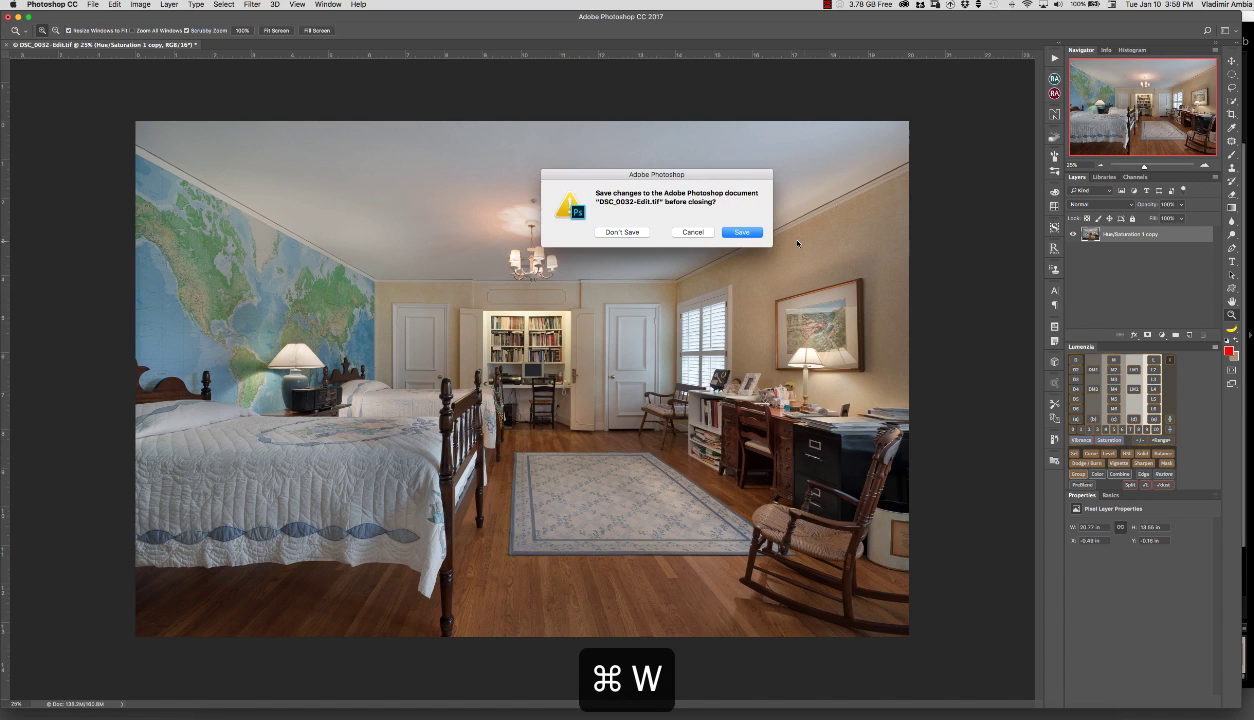
click(741, 232)
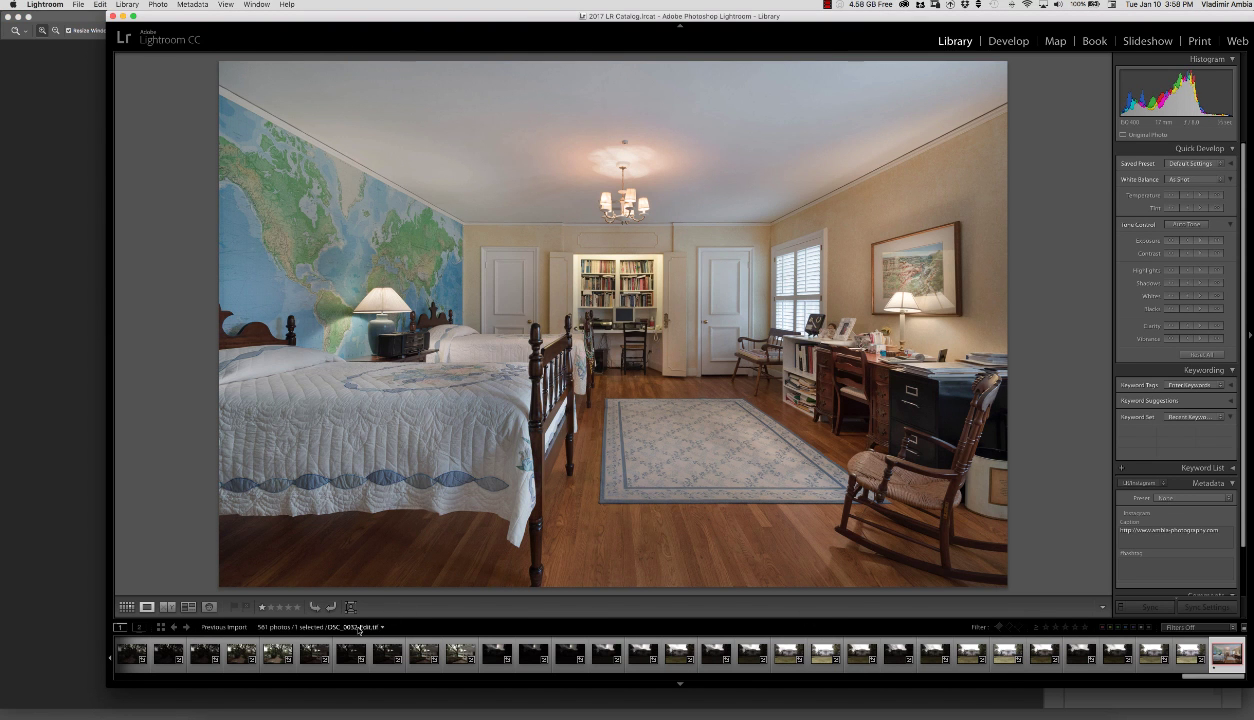
In the Lightroom library, show the photos as a grid and sort them by Capture Time.
key(g)
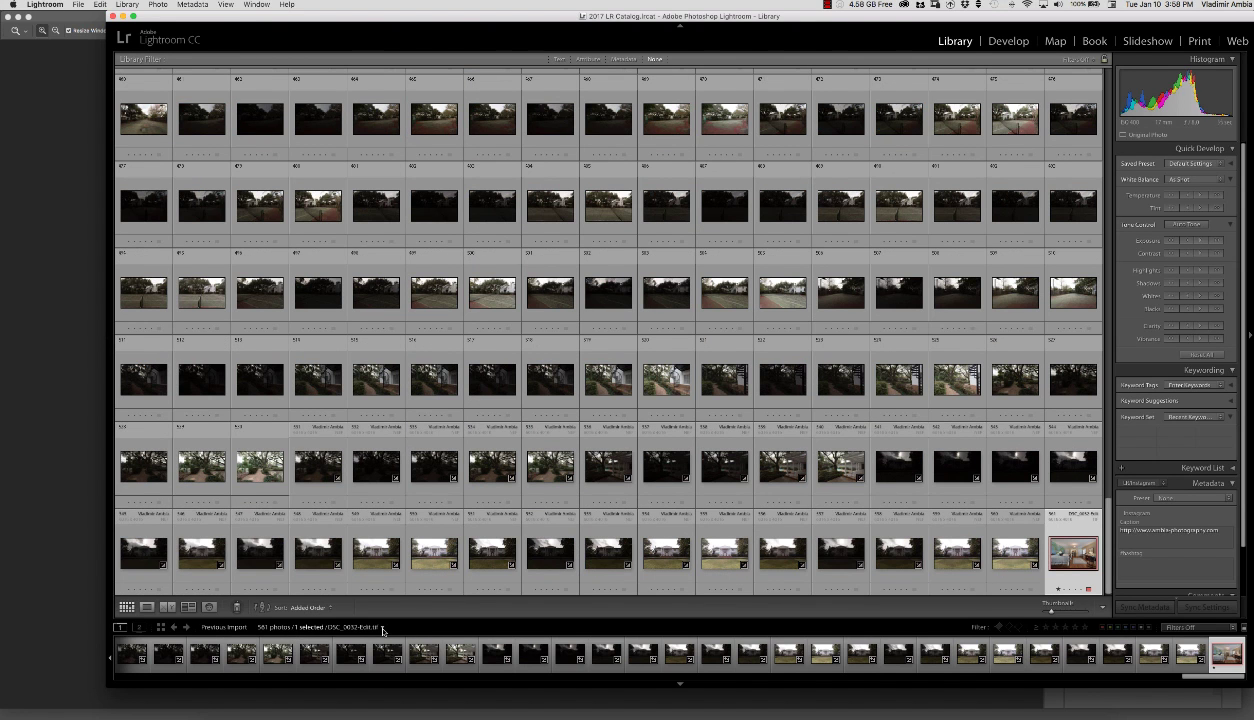
click(310, 607)
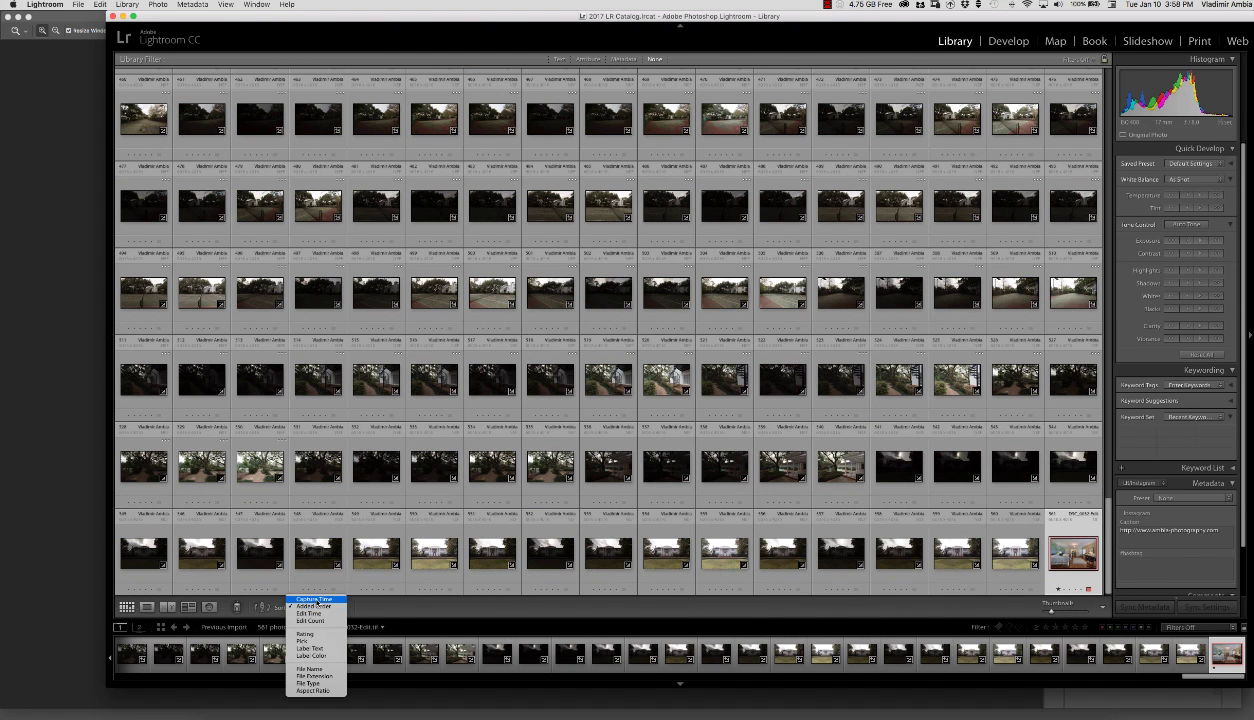
click(311, 590)
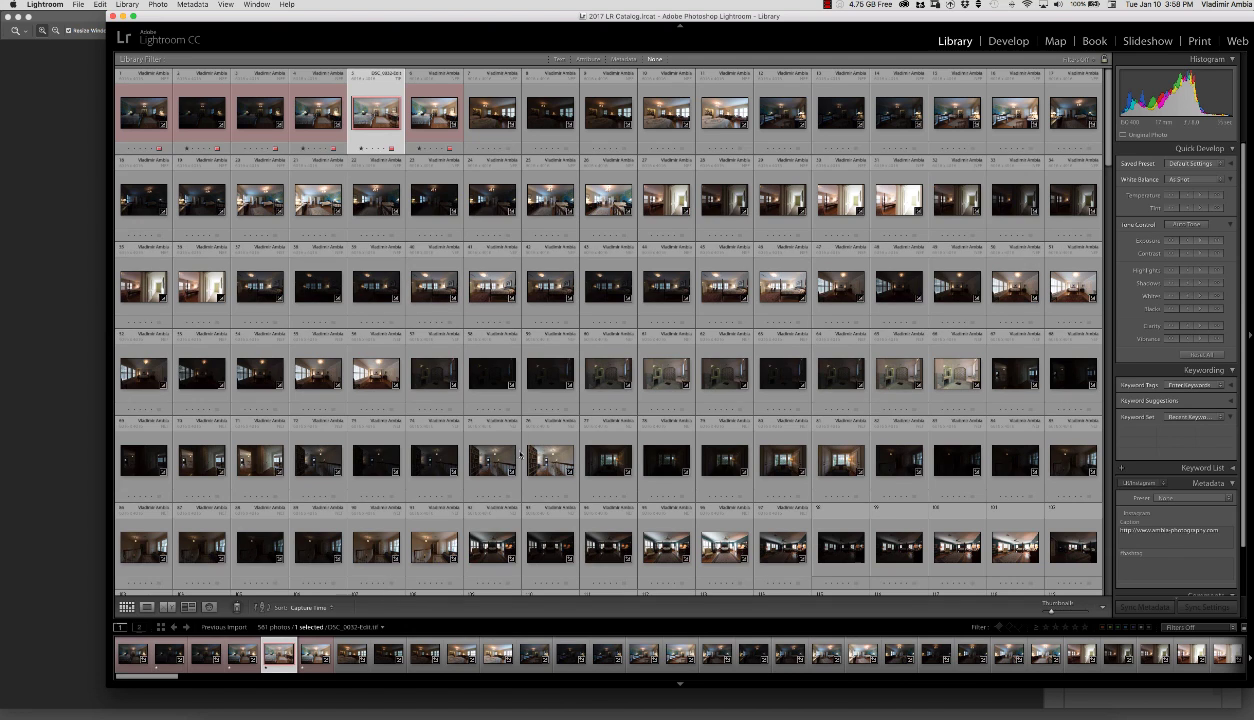
Select DSC_0032-Edit.tif together with the adjacent original exposure and compare the two at full view.
shift+click(428, 116)
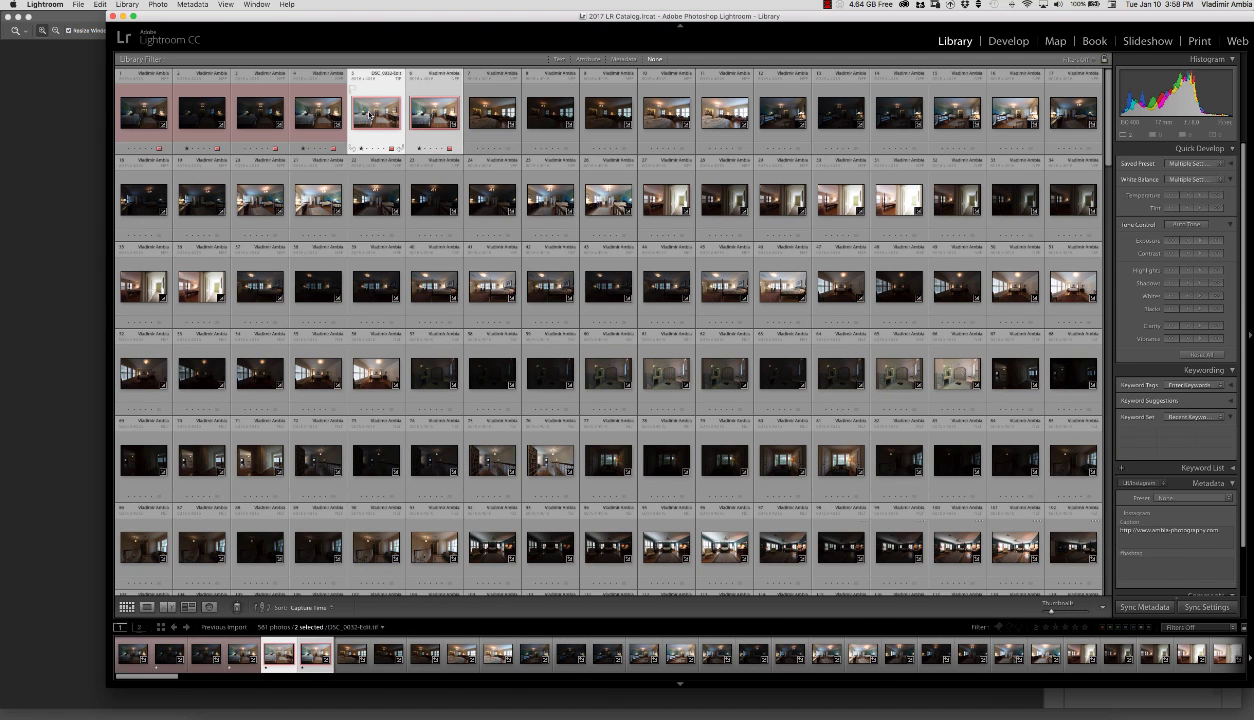
double_click(410, 112)
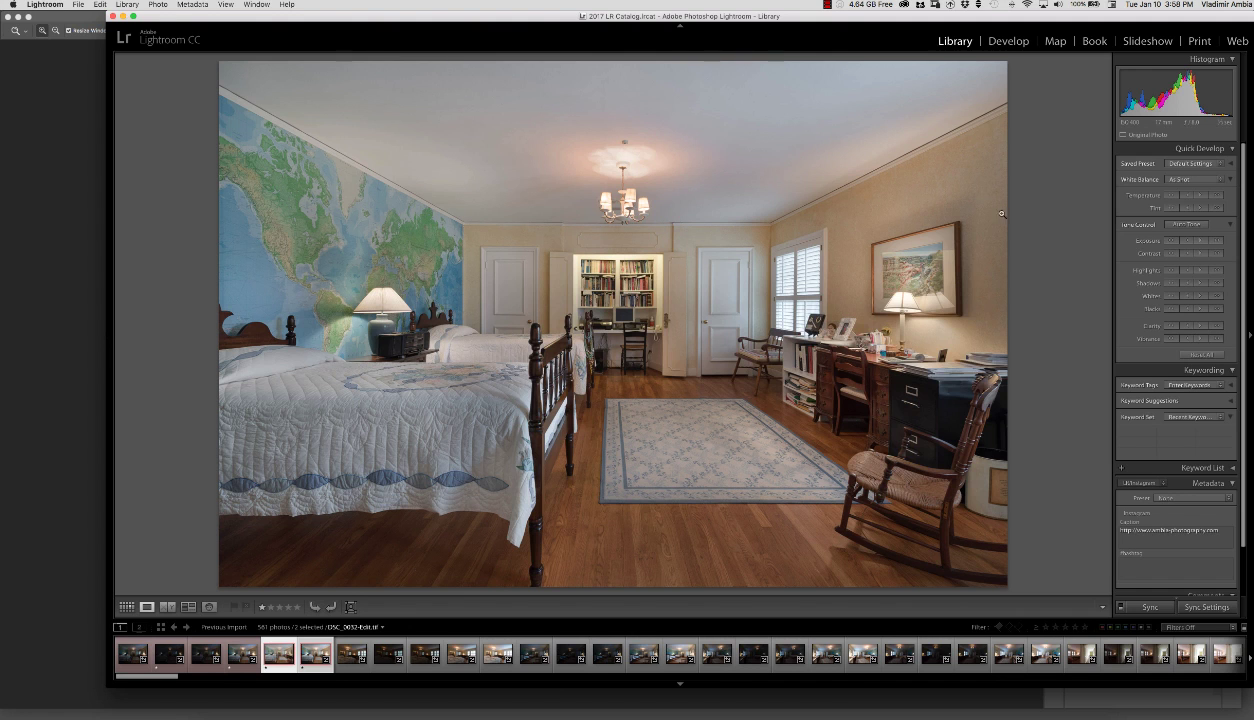
key(Right)
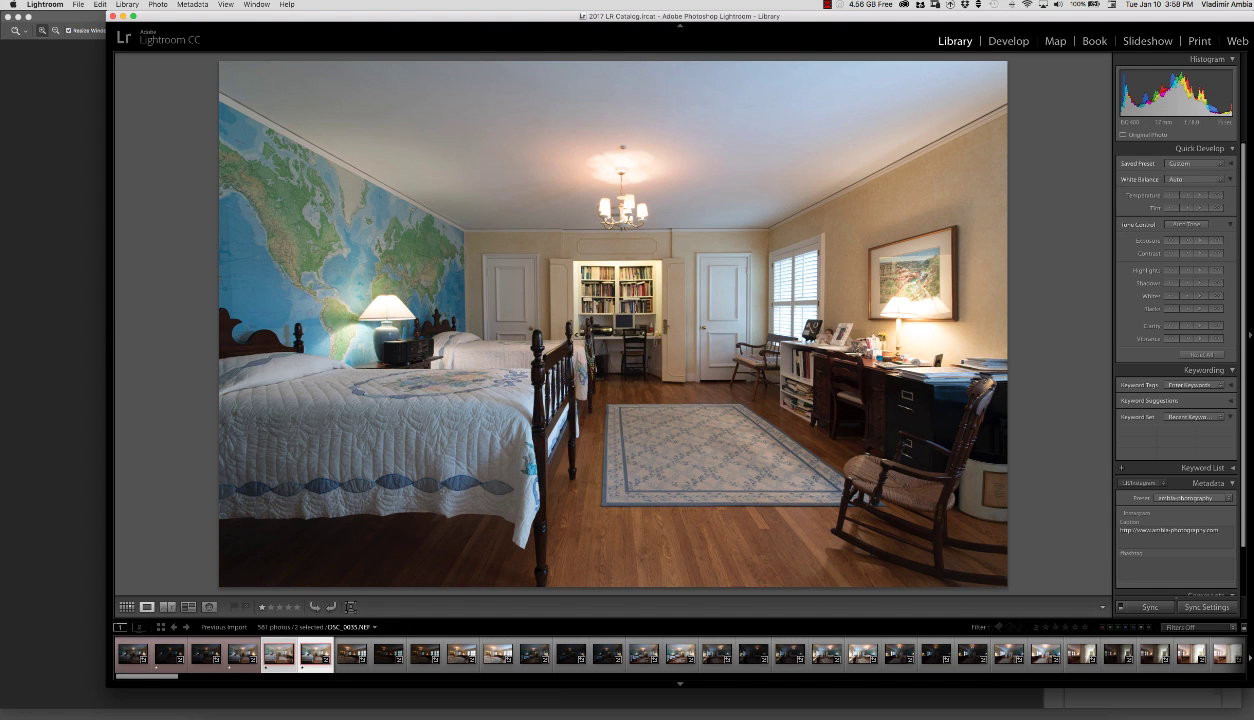
key(Left)
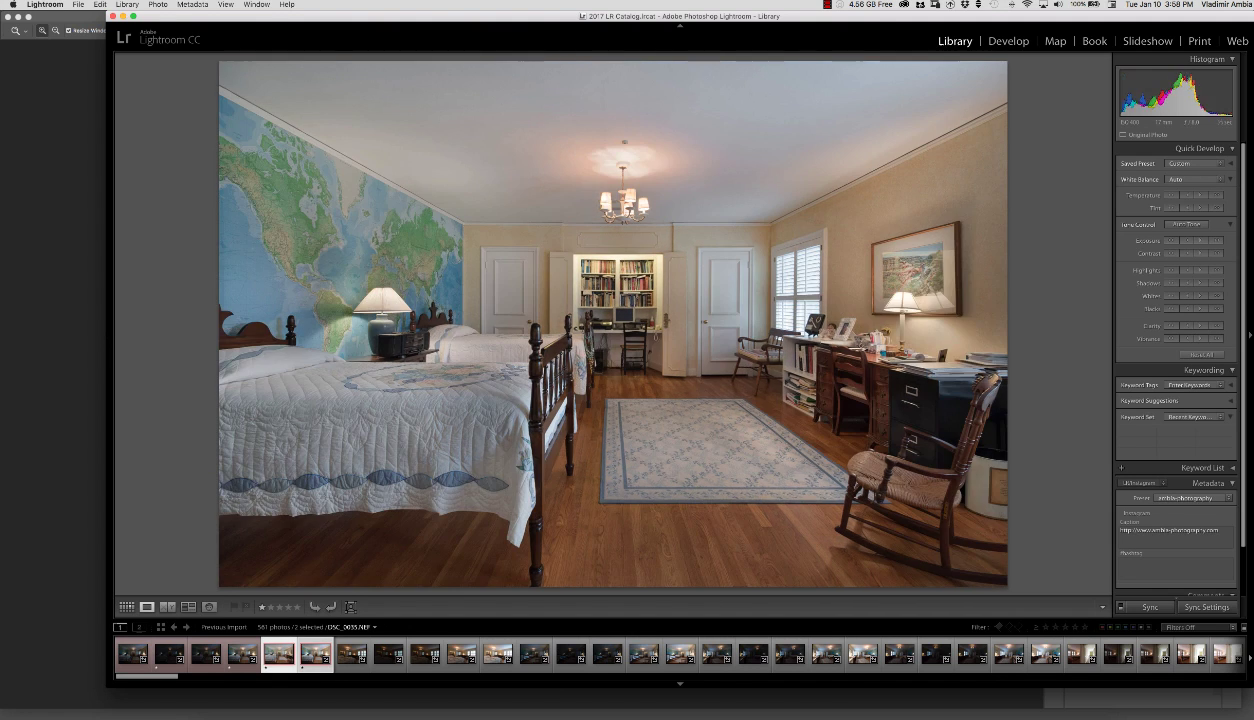
Flip repeatedly between DSC_0032-Edit.tif and the original exposure DSC_0035.NEF at full view to compare the finished blend with the source.
key(Right)
key(Left)
key(Right)
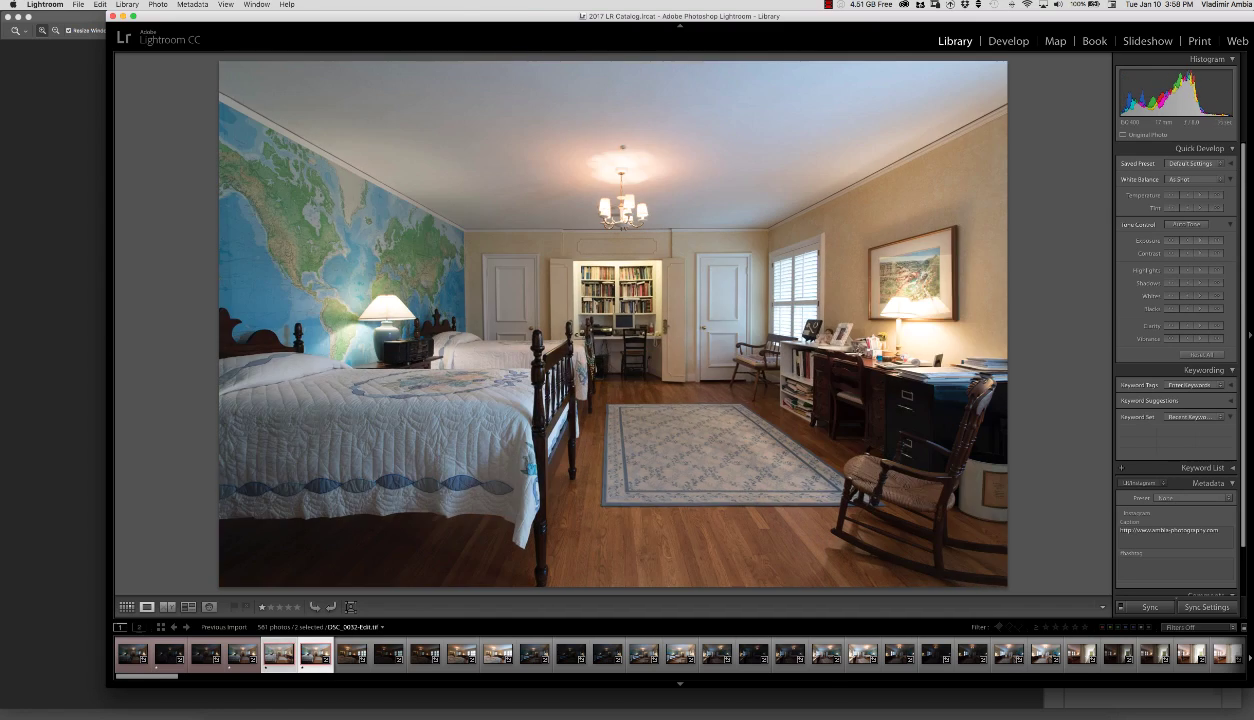
key(Left)
key(Right)
key(Left)
key(Left)
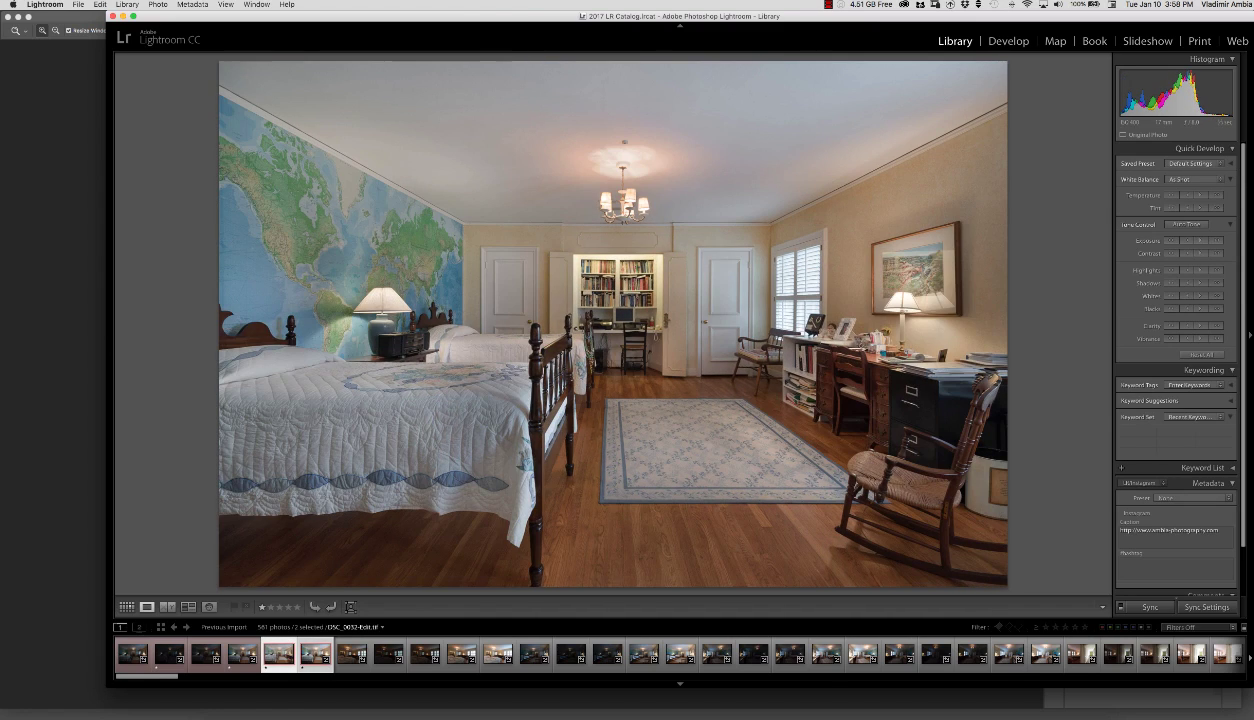
key(Right)
key(Left)
key(Right)
key(Left)
key(Right)
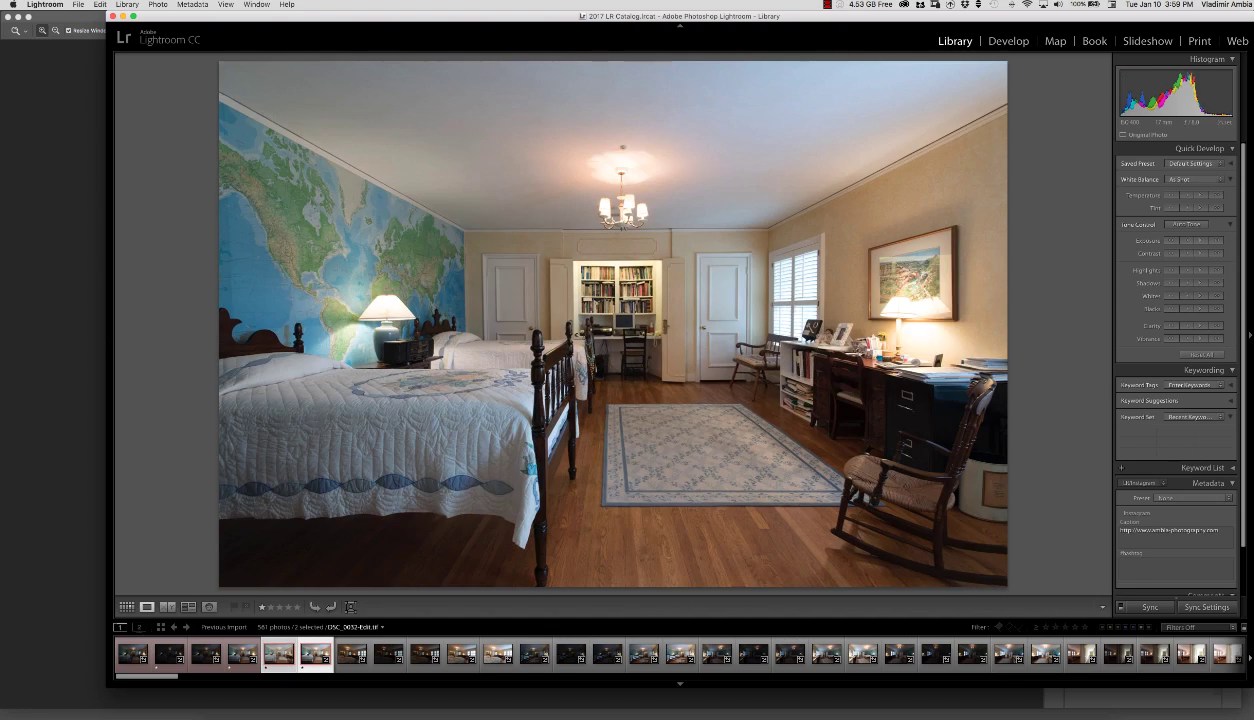
key(Left)
key(Right)
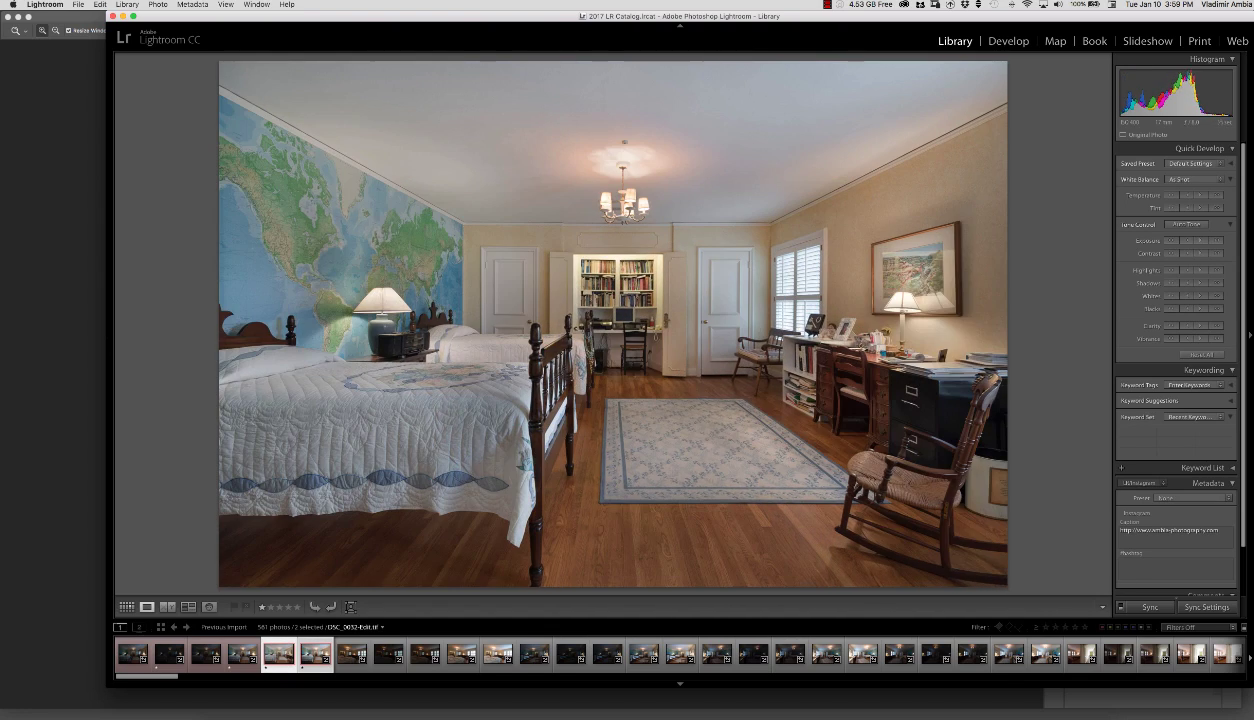
key(Left)
key(Right)
key(Left)
Bring DSC_0032-Edit.tif into the Develop module and apply the "TIFF - No sharp" preset to it.
mouse_move(110, 341)
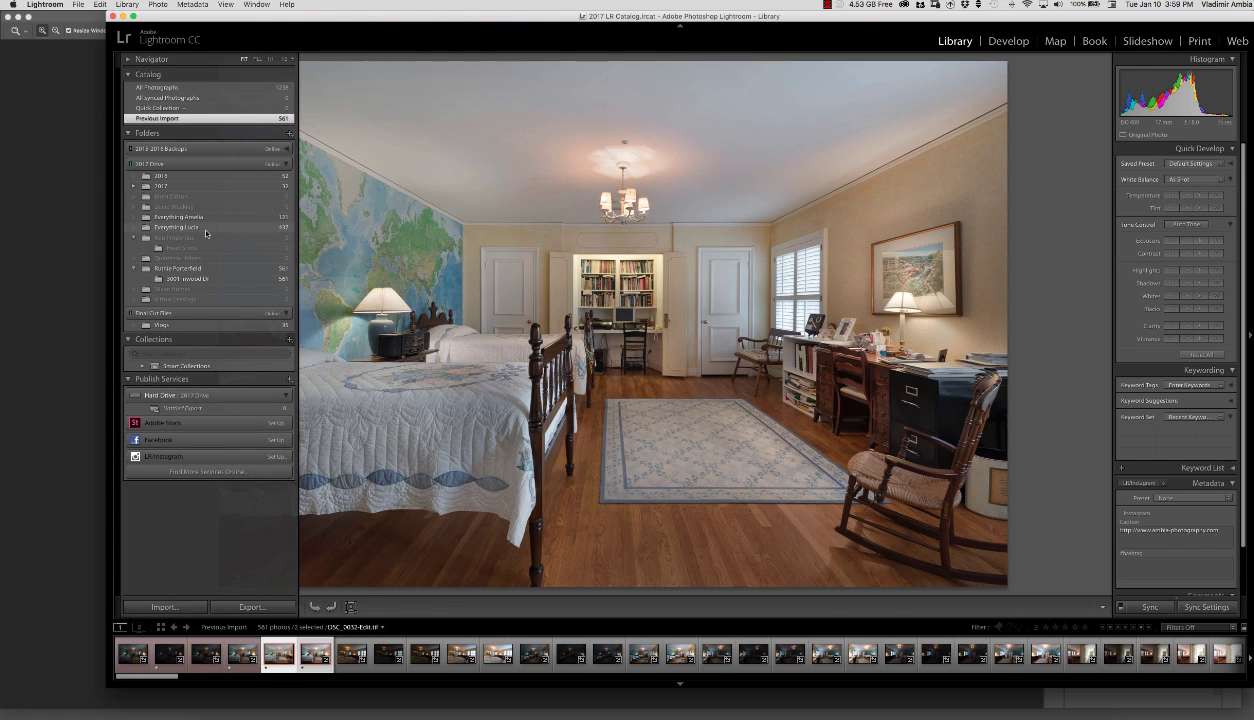
key(super+i)
key(d)
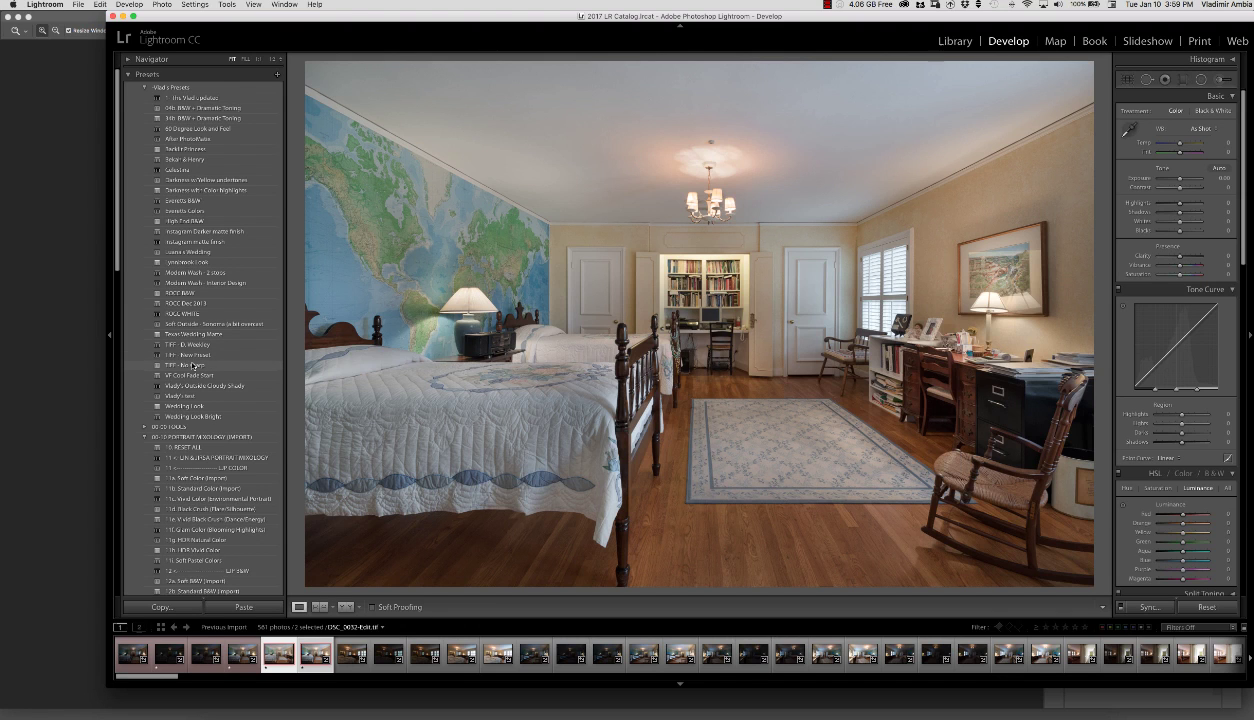
click(192, 366)
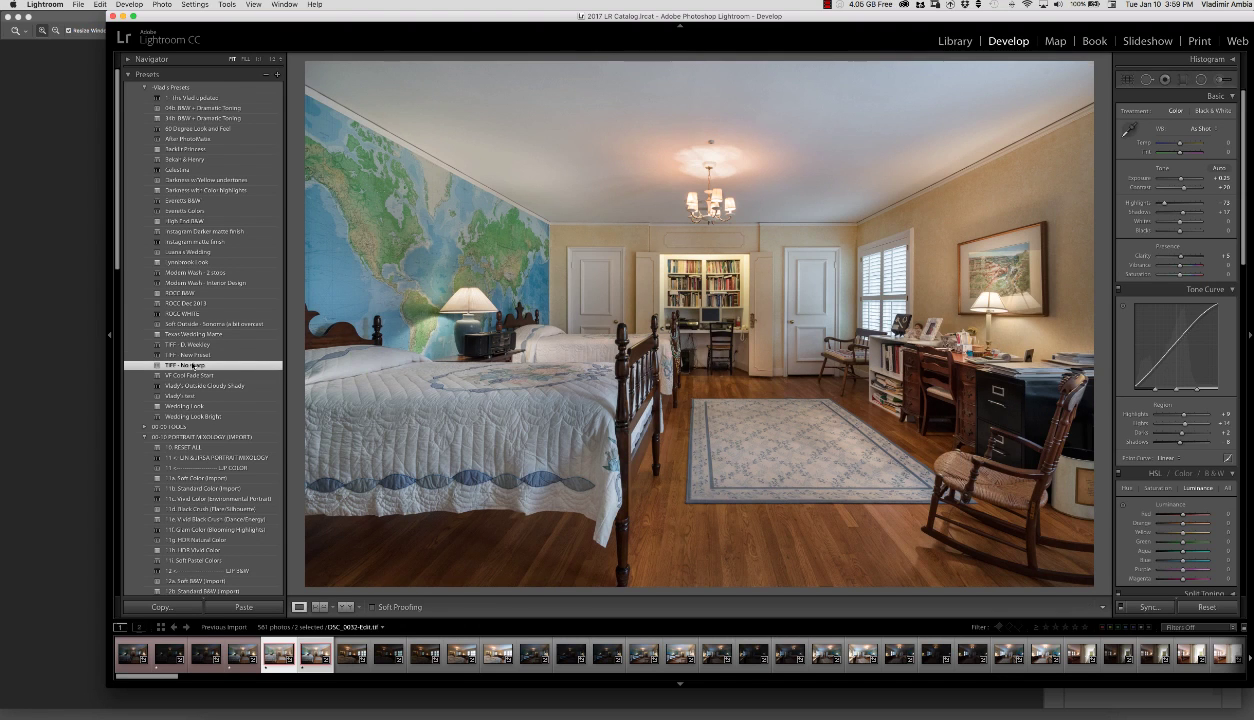
Set the photo's Contrast and Clarity to 0 and check it against the Before view.
key(super)
click(1186, 190)
drag(1186, 191, 1183, 192)
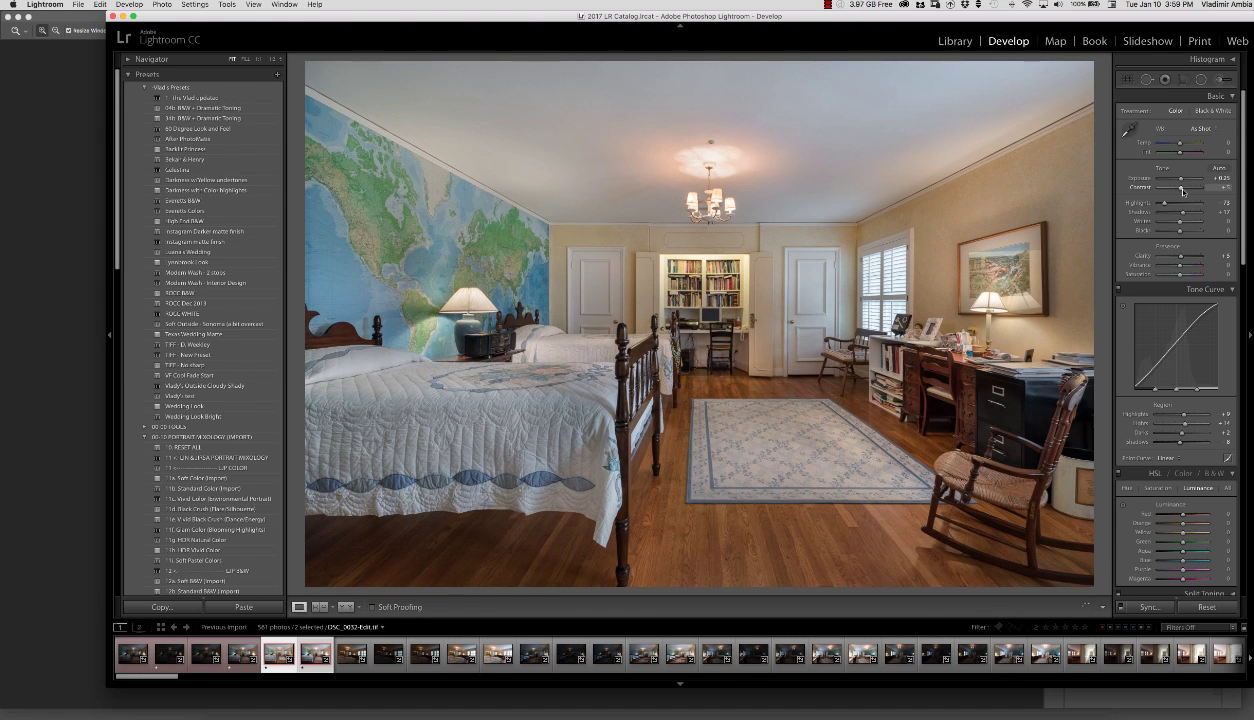
key(backslash)
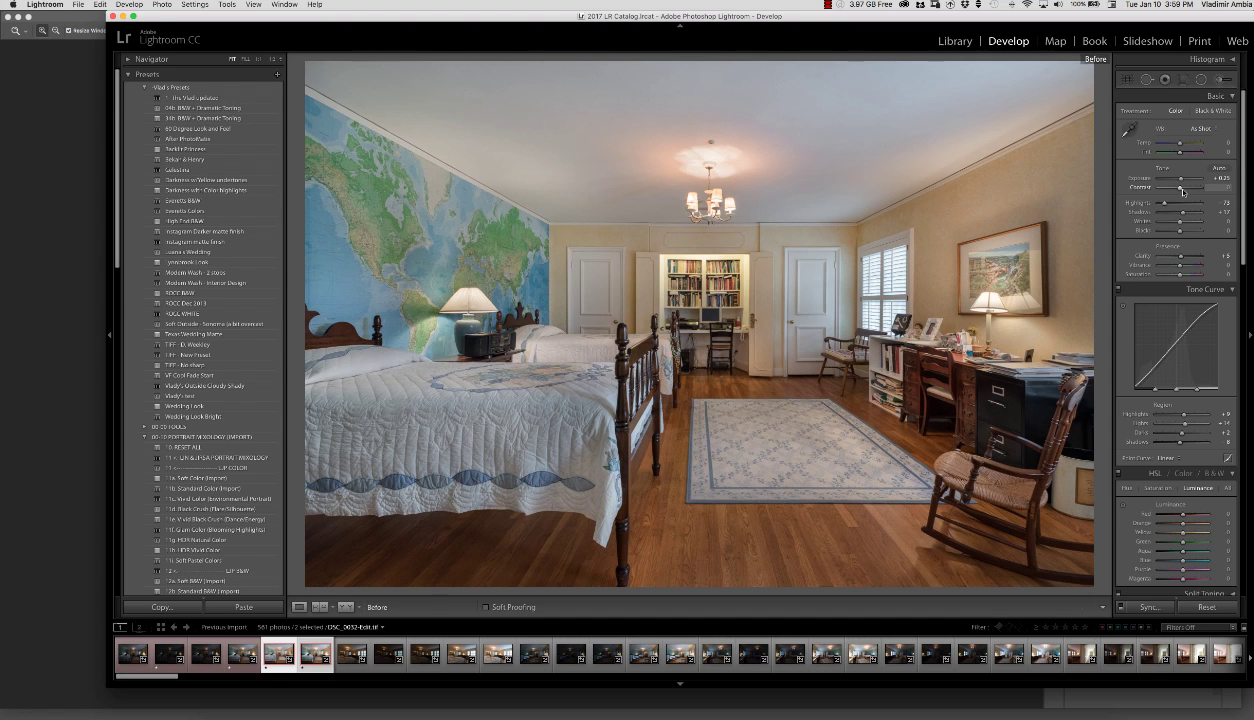
key(backslash)
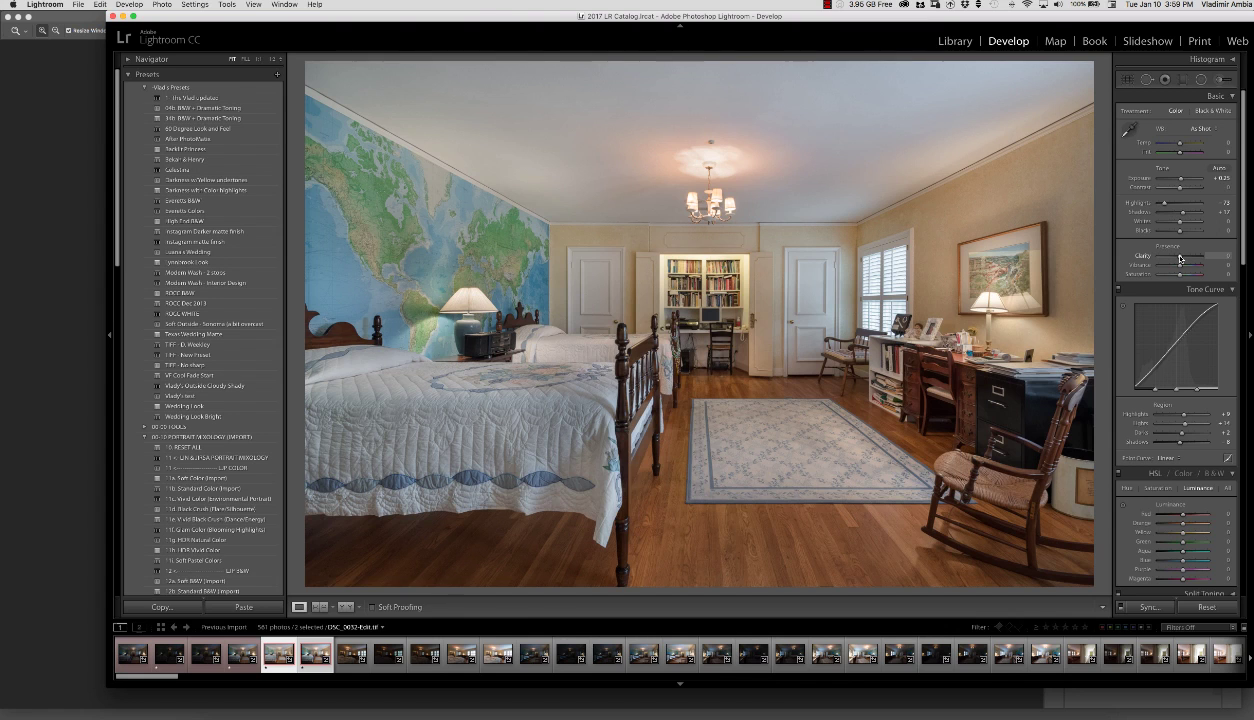
Switch the Tone Curve to point curve editing on the RGB channel and compare the photo with its Before view.
click(1199, 79)
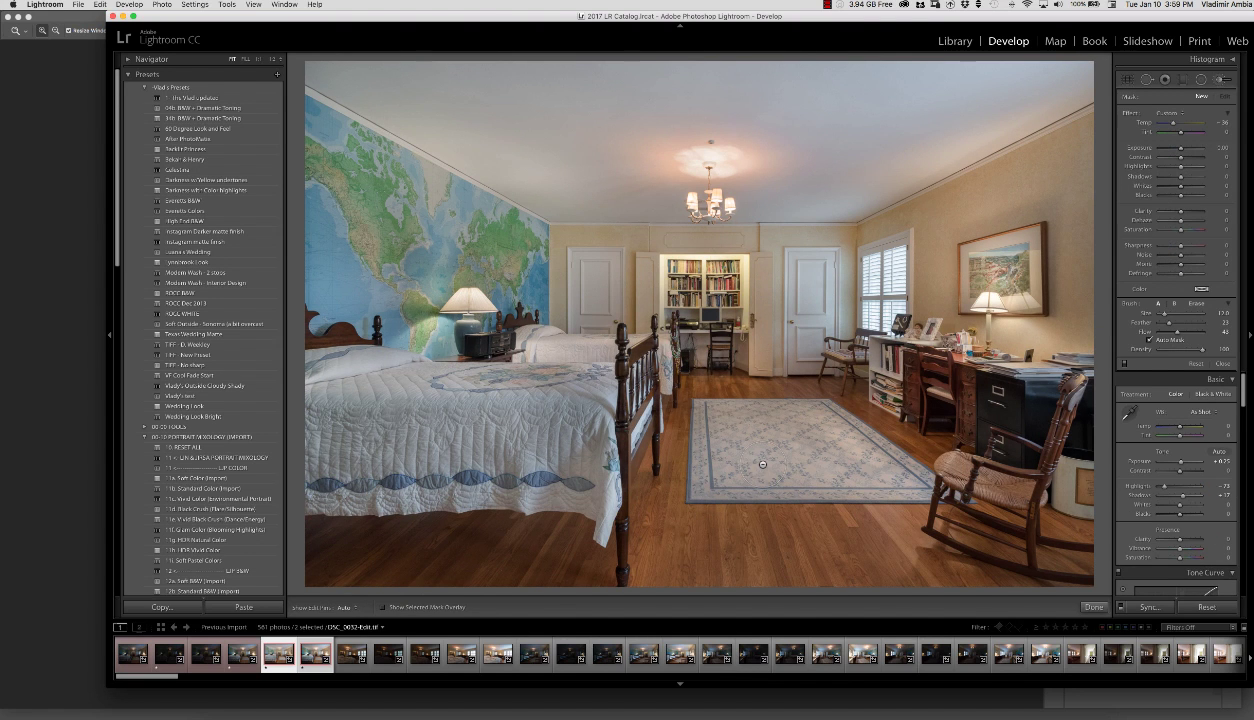
click(1199, 79)
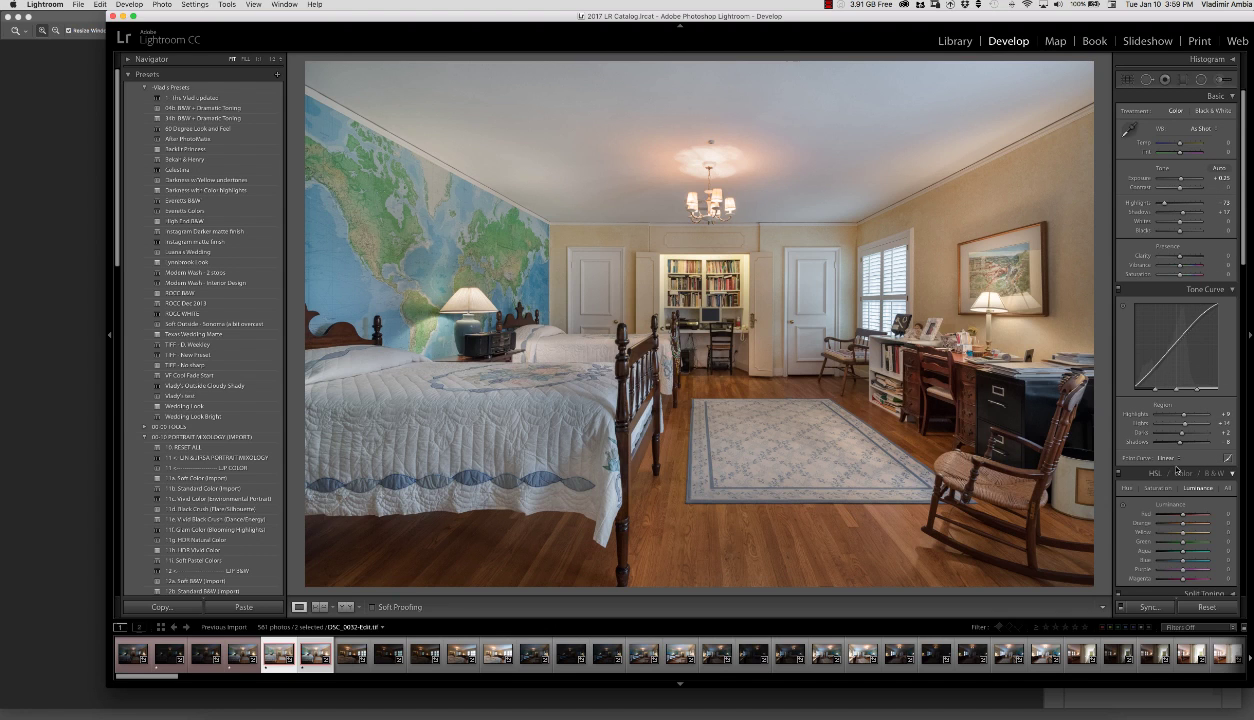
click(1227, 458)
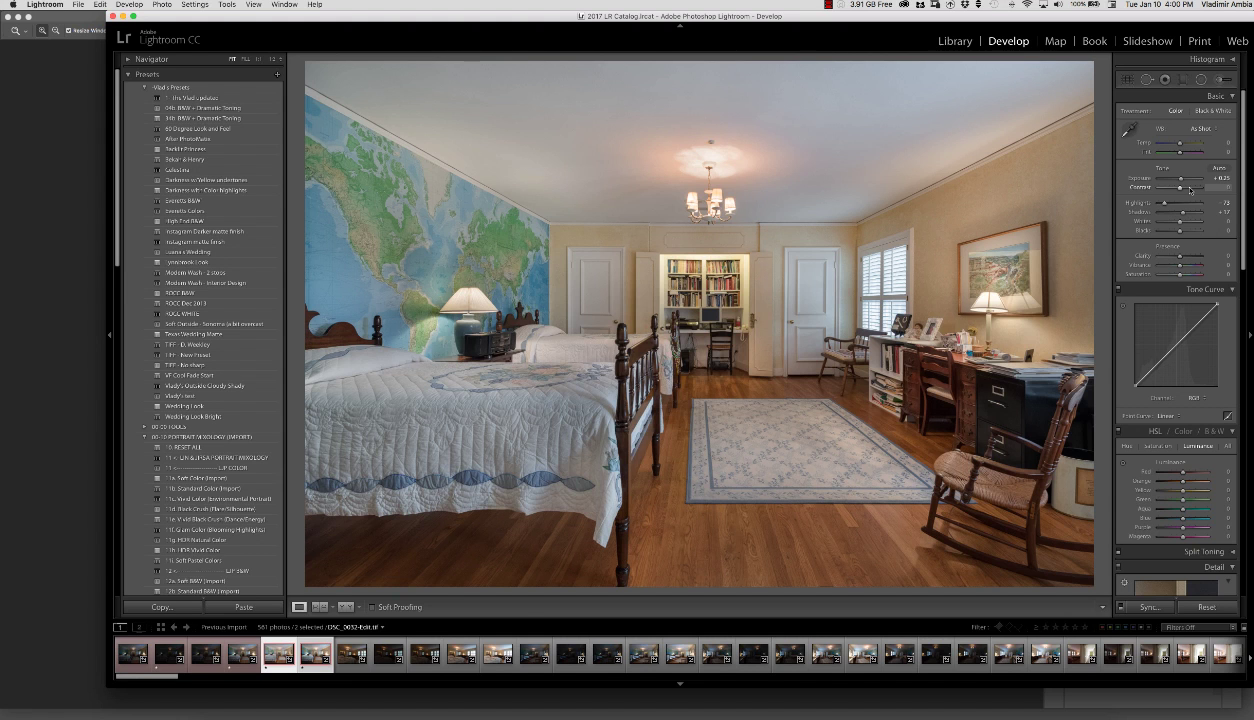
key(backslash)
key(backslash)
Raise the photo's Exposure to +0.41.
key(alt)
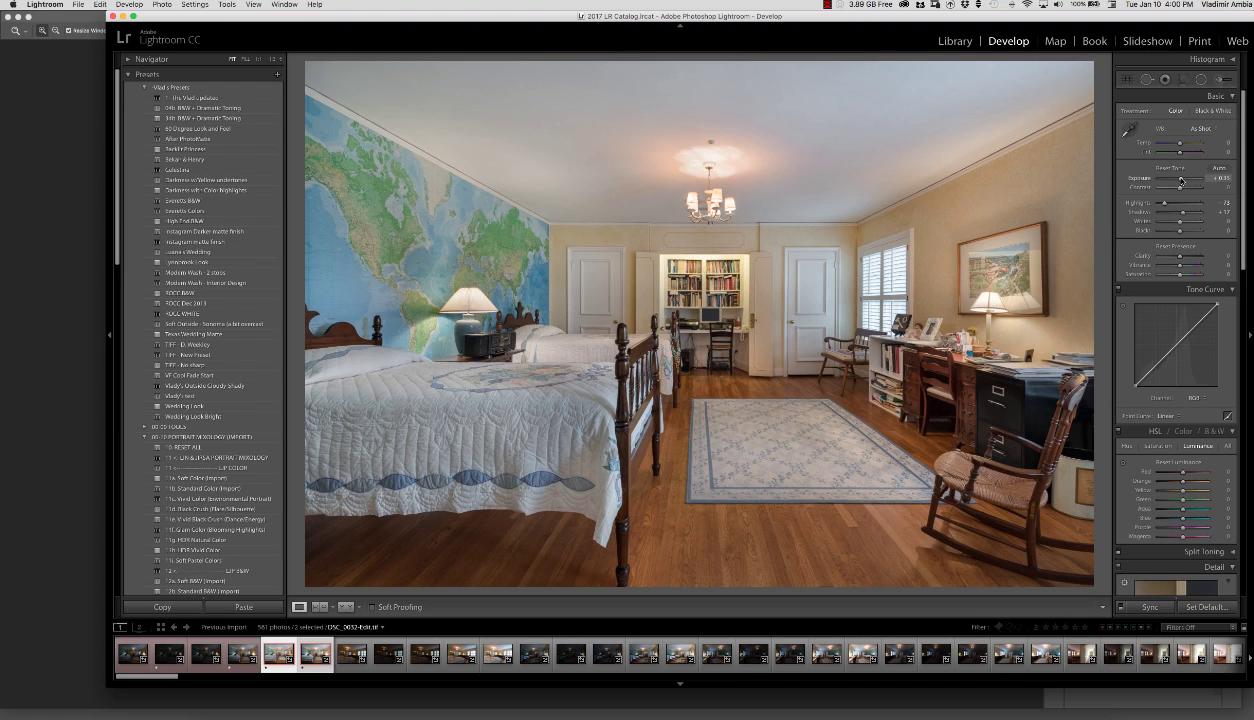
key(alt+shift)
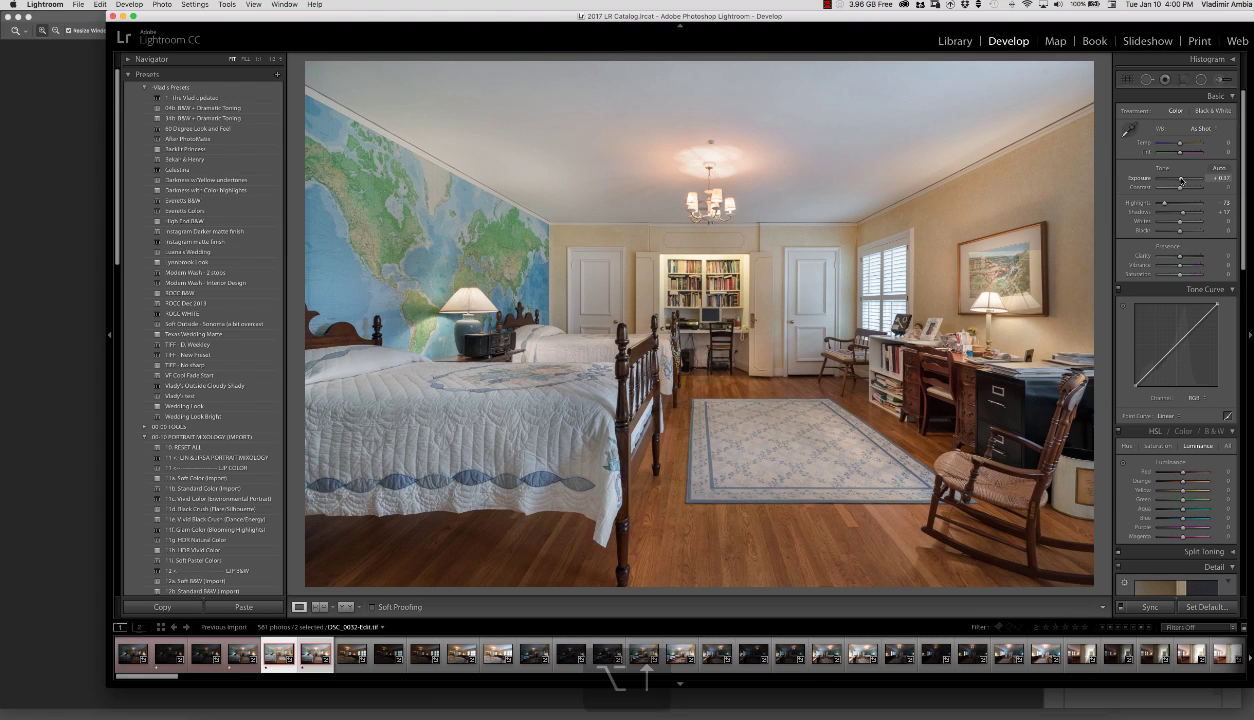
key(alt+shift)
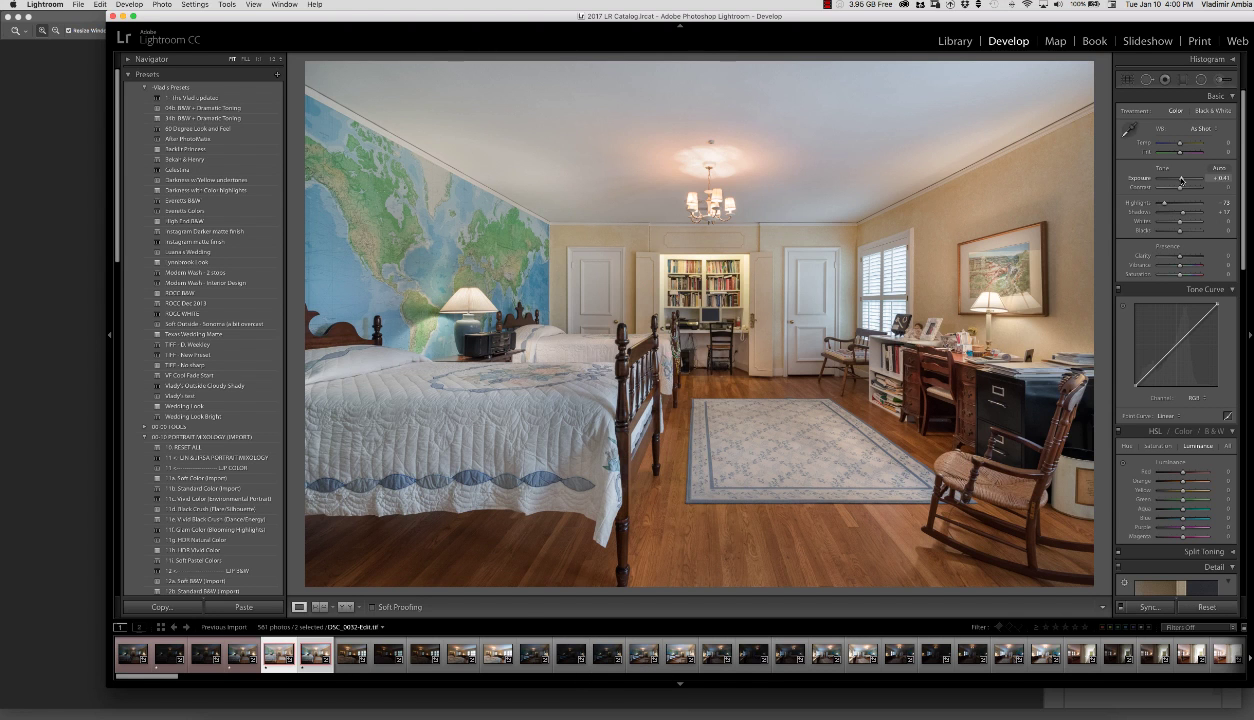
Toggle the Before view repeatedly to compare the brightened bedroom photo with its state before the Lightroom adjustments.
key(backslash)
key(backslash)
key(backslash)
key(backslash)
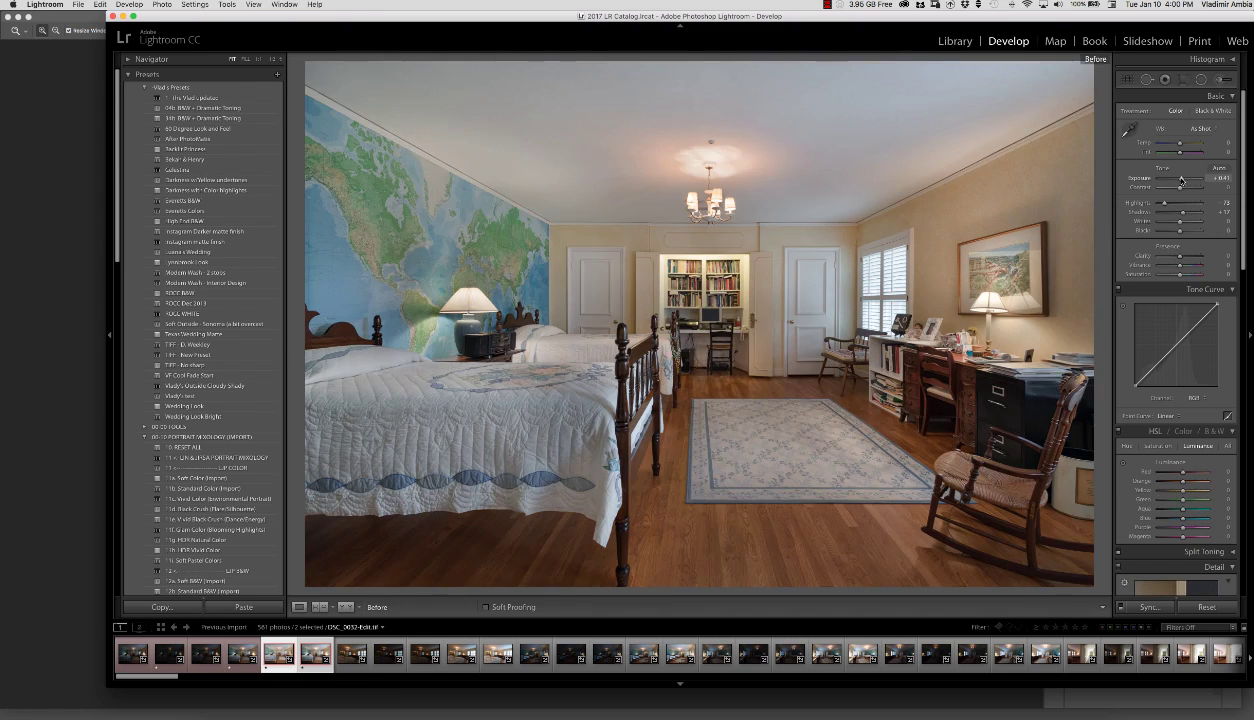
key(backslash)
key(backslash)
key(backslash)
key(backslash)
key(backslash)
key(backslash)
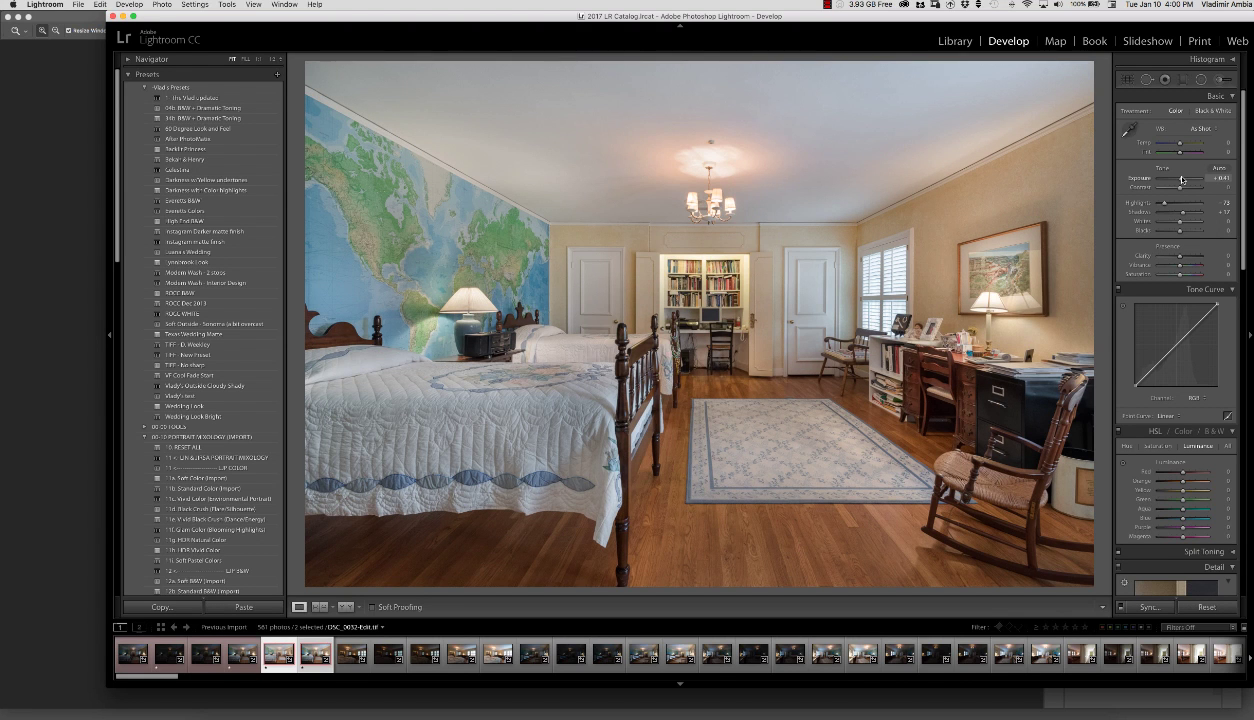
key(Down)
key(Up)
key(alt+Down)
Crop the photo at its original aspect ratio, trimming the ceiling and outer edges and repositioning the room within the frame.
key(r)
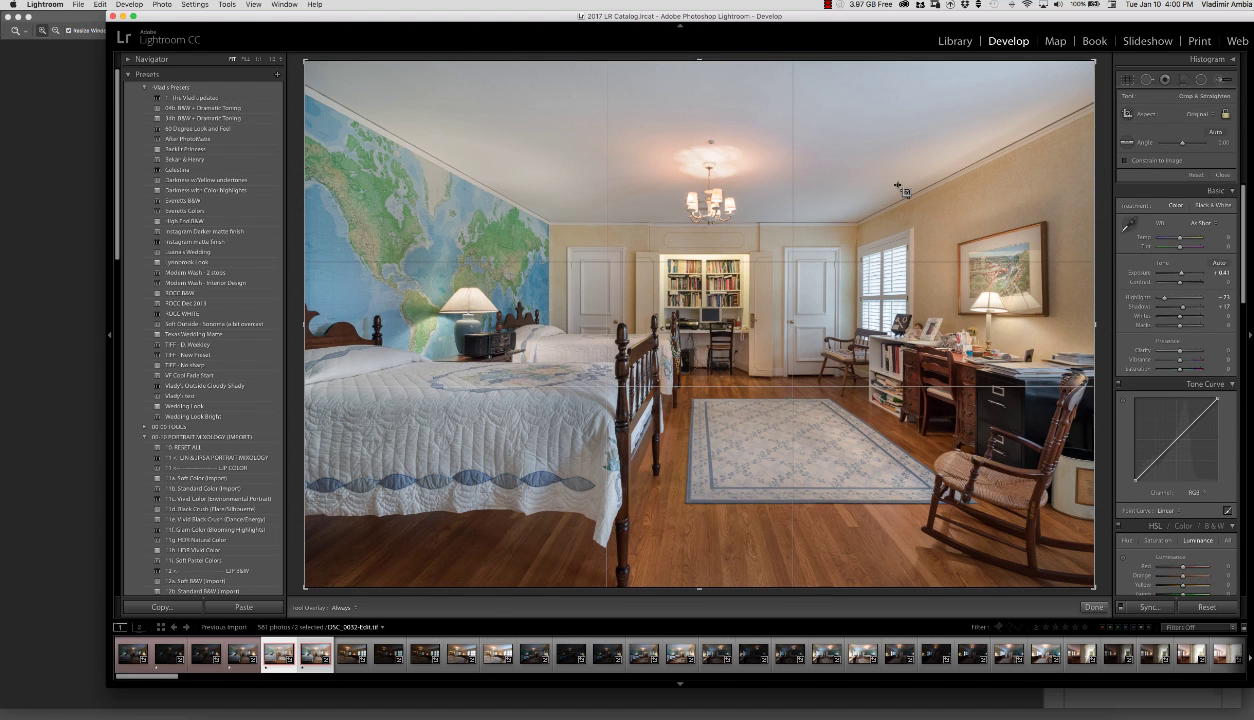
drag(699, 60, 700, 90)
drag(717, 359, 731, 406)
key(Return)
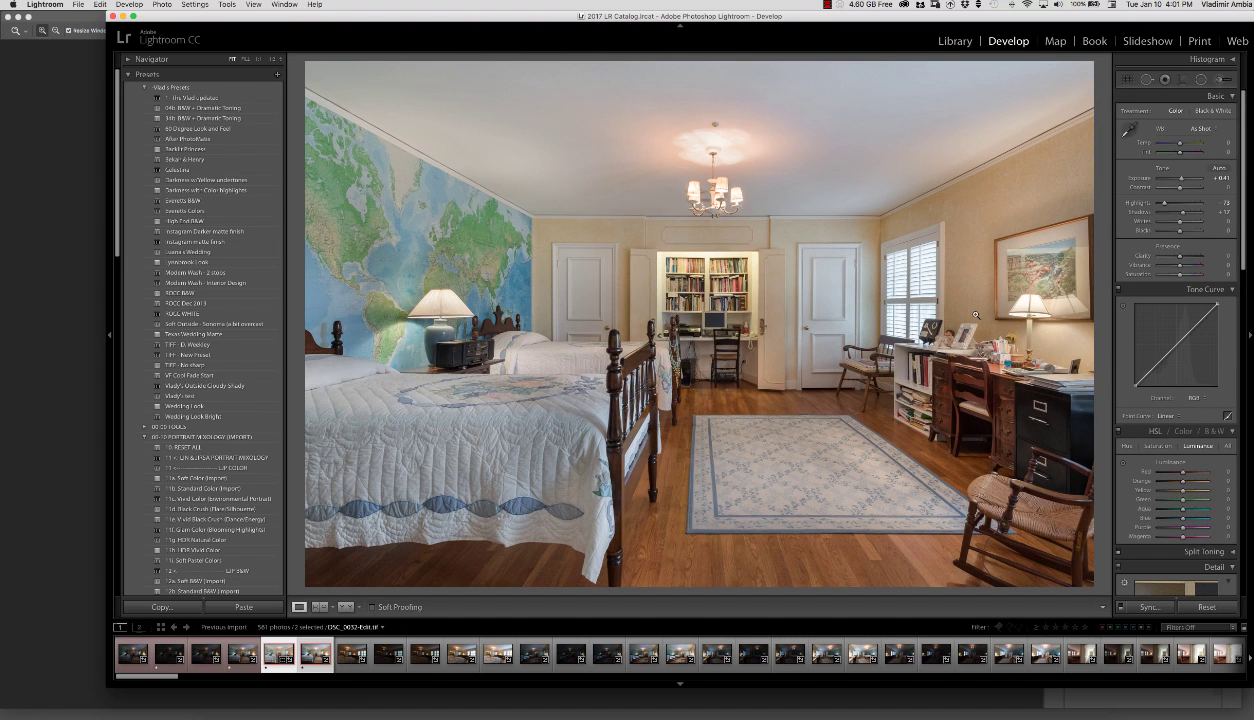
Tighten the crop slightly from the floor edge and shift the room sideways within the frame.
key(r)
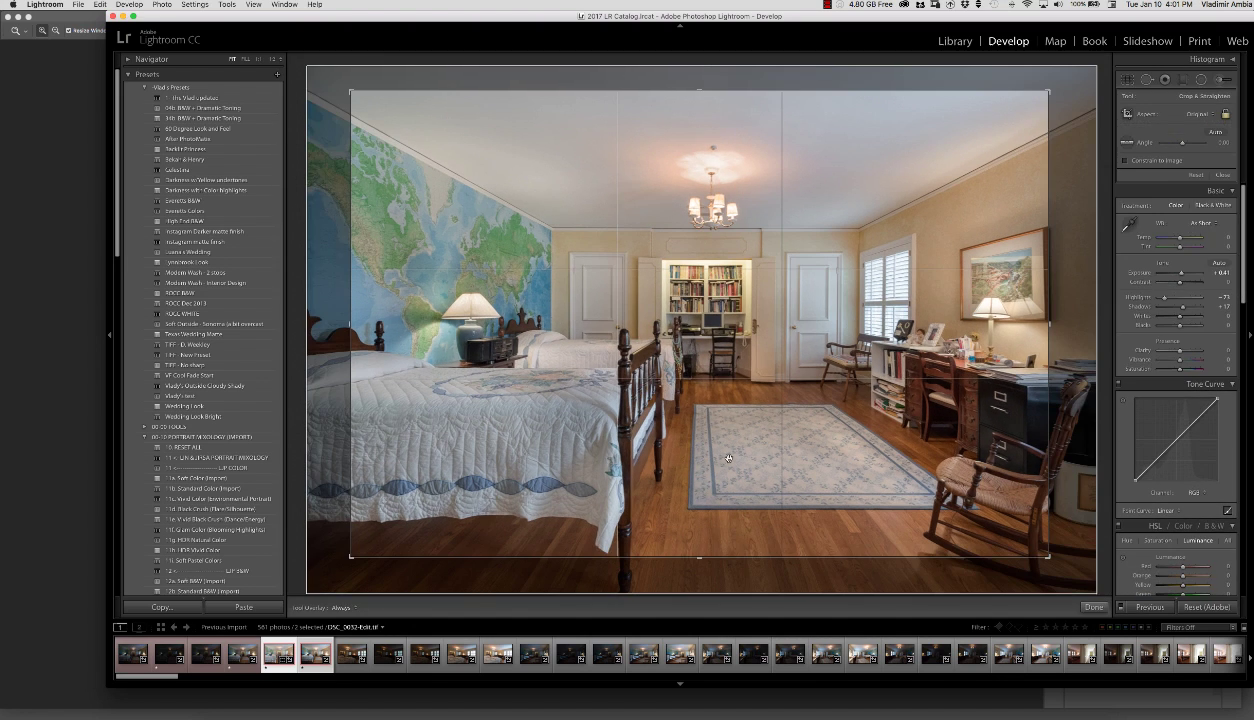
drag(701, 557, 690, 539)
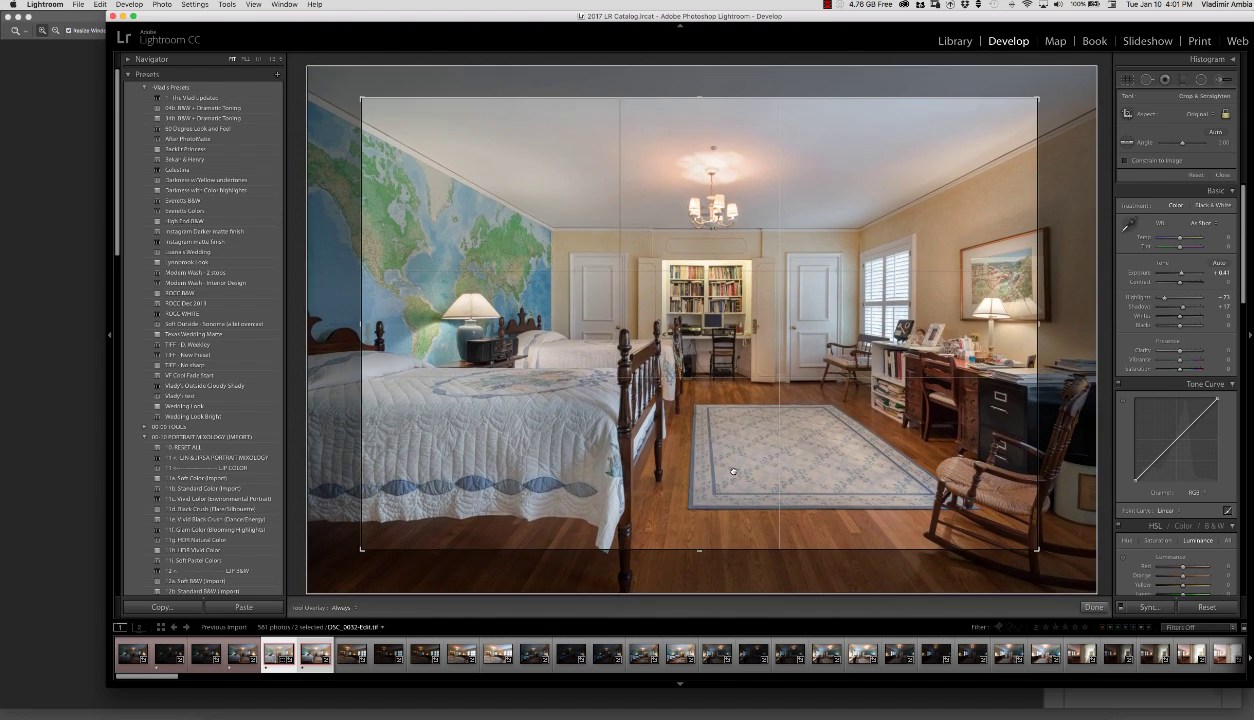
drag(731, 471, 722, 470)
key(Return)
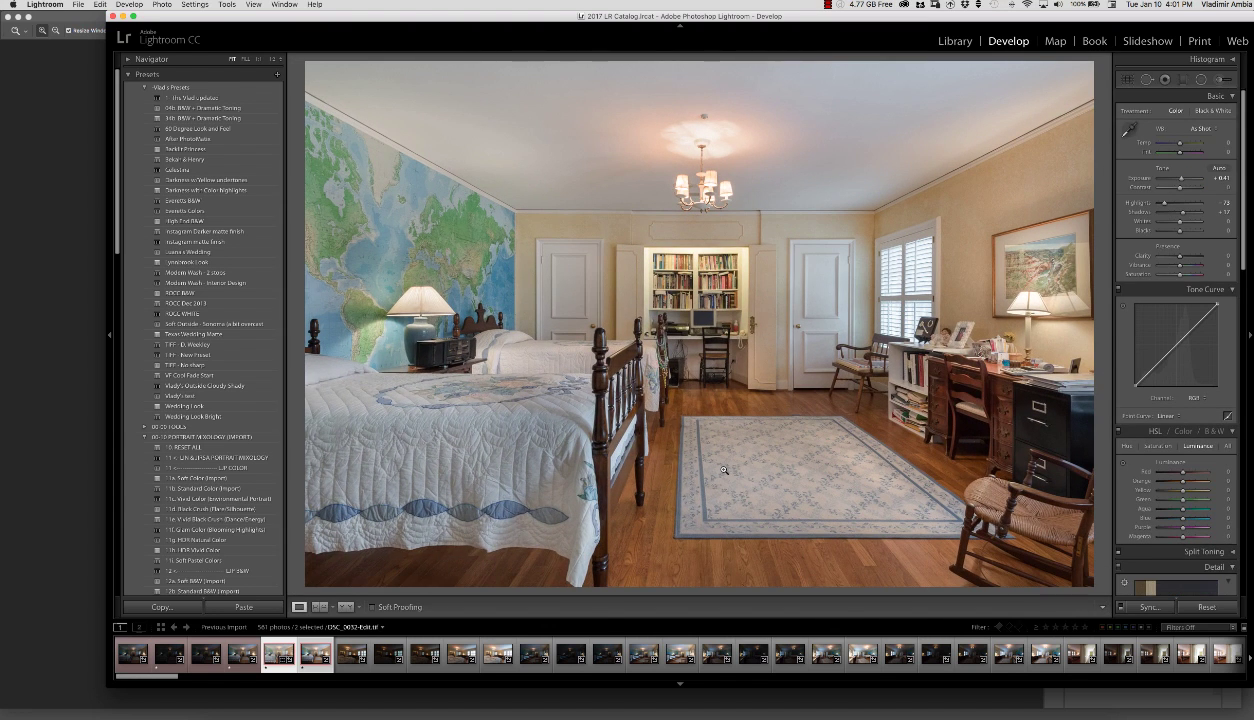
Flip repeatedly between the cropped DSC_0032-Edit.tif and the original DSC_0035.NEF to compare the final edit with the single exposure.
key(Right)
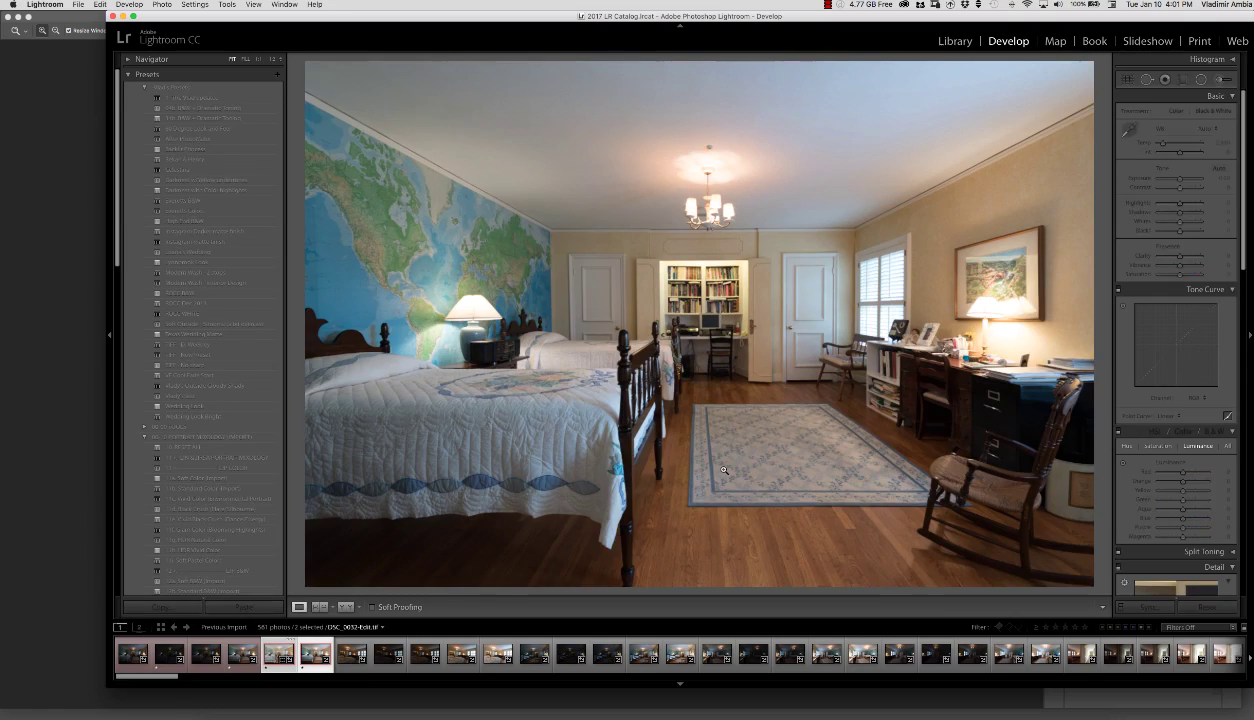
key(Left)
key(Right)
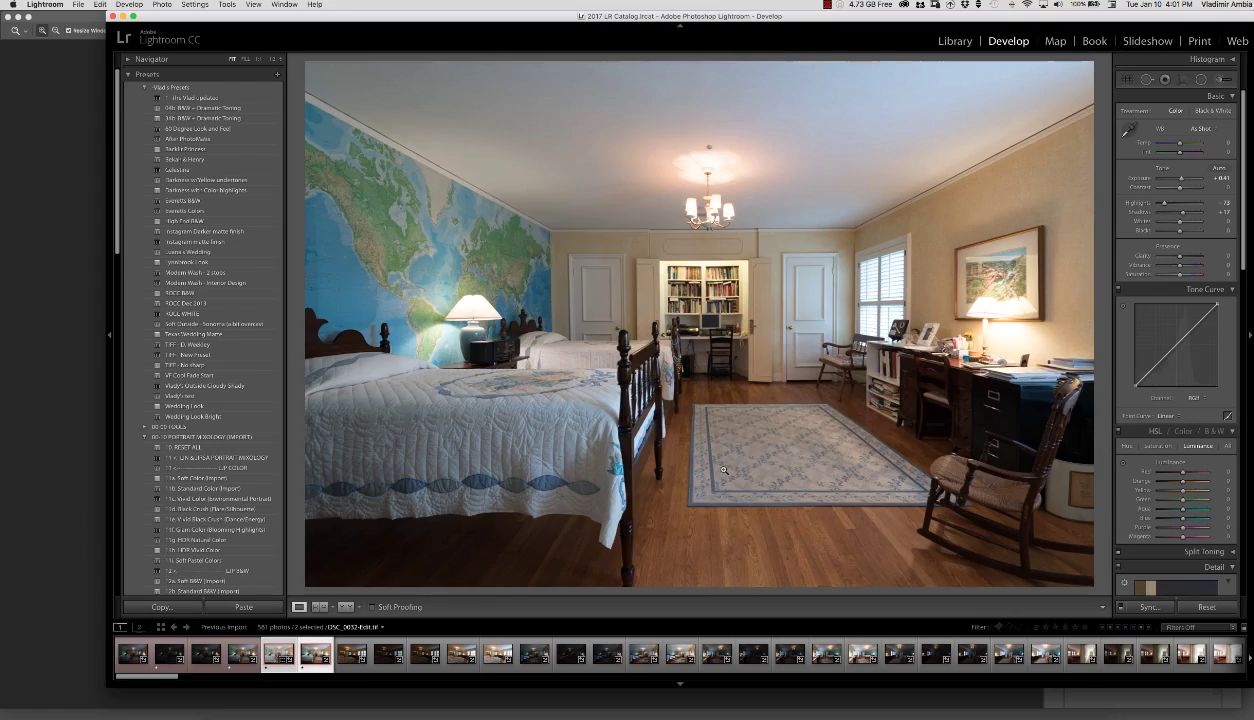
key(Left)
key(Right)
key(Left)
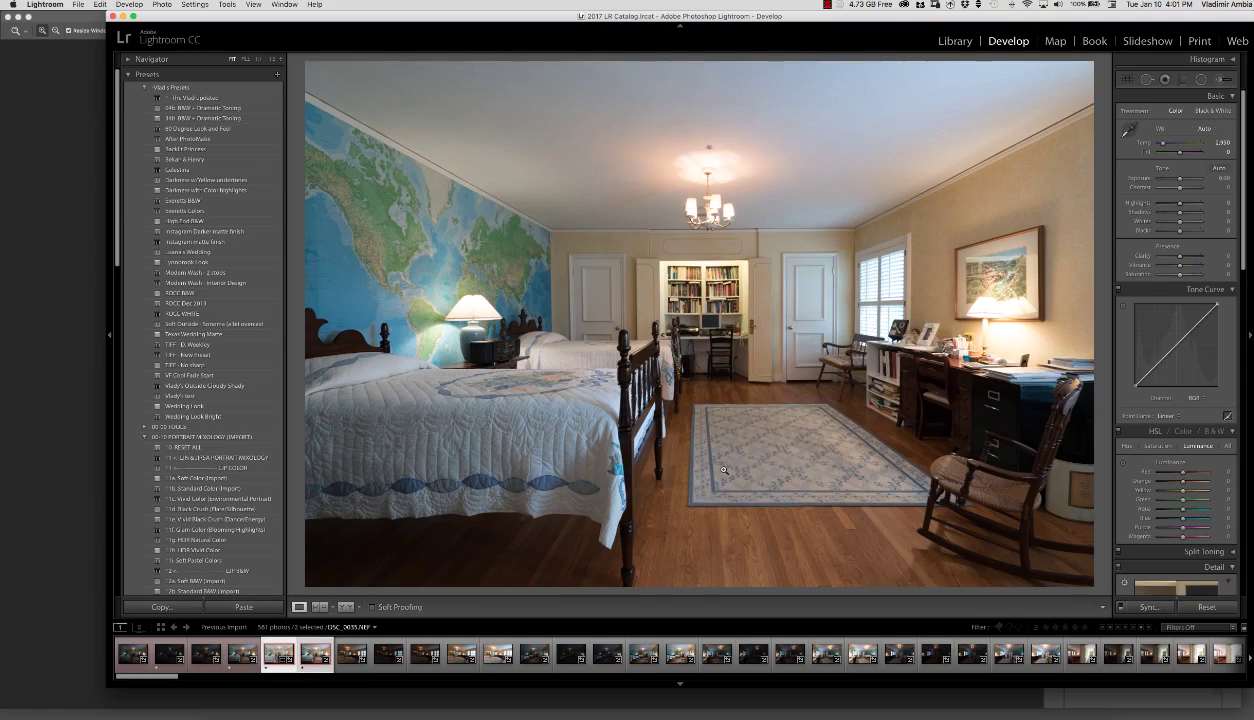
key(Right)
key(Left)
key(Right)
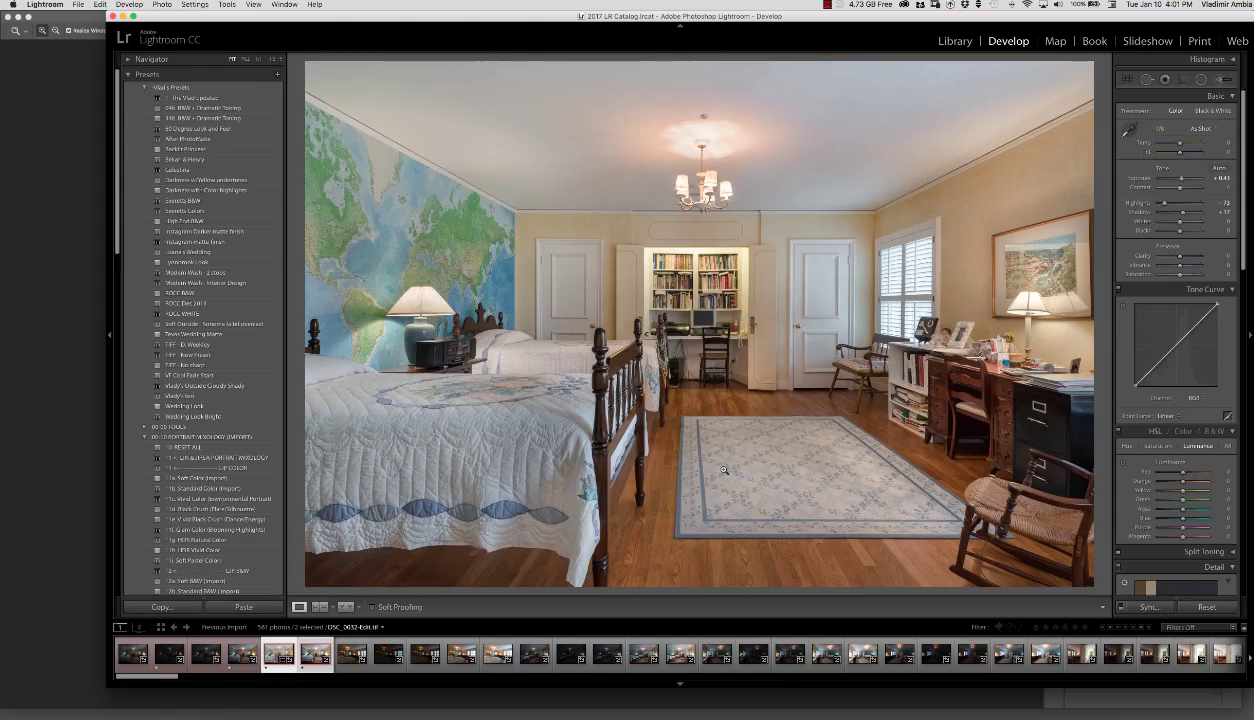
key(Left)
key(Right)
key(Left)
key(Right)
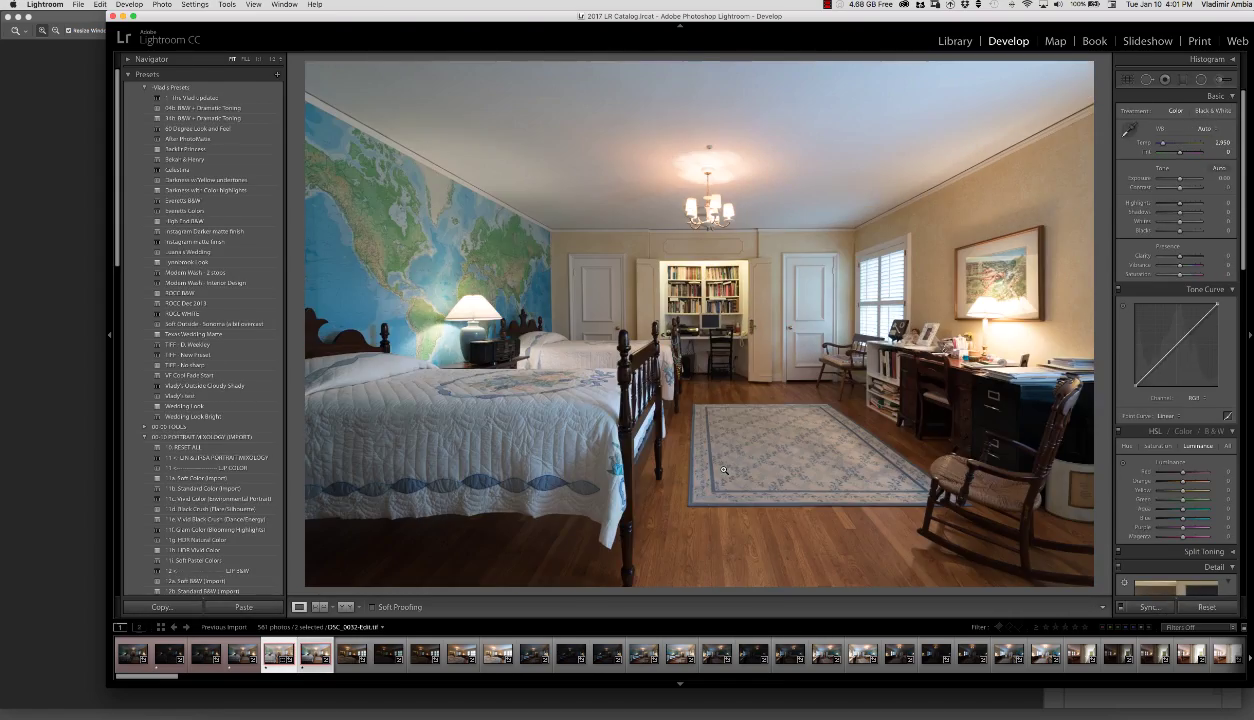
key(Right)
key(Left)
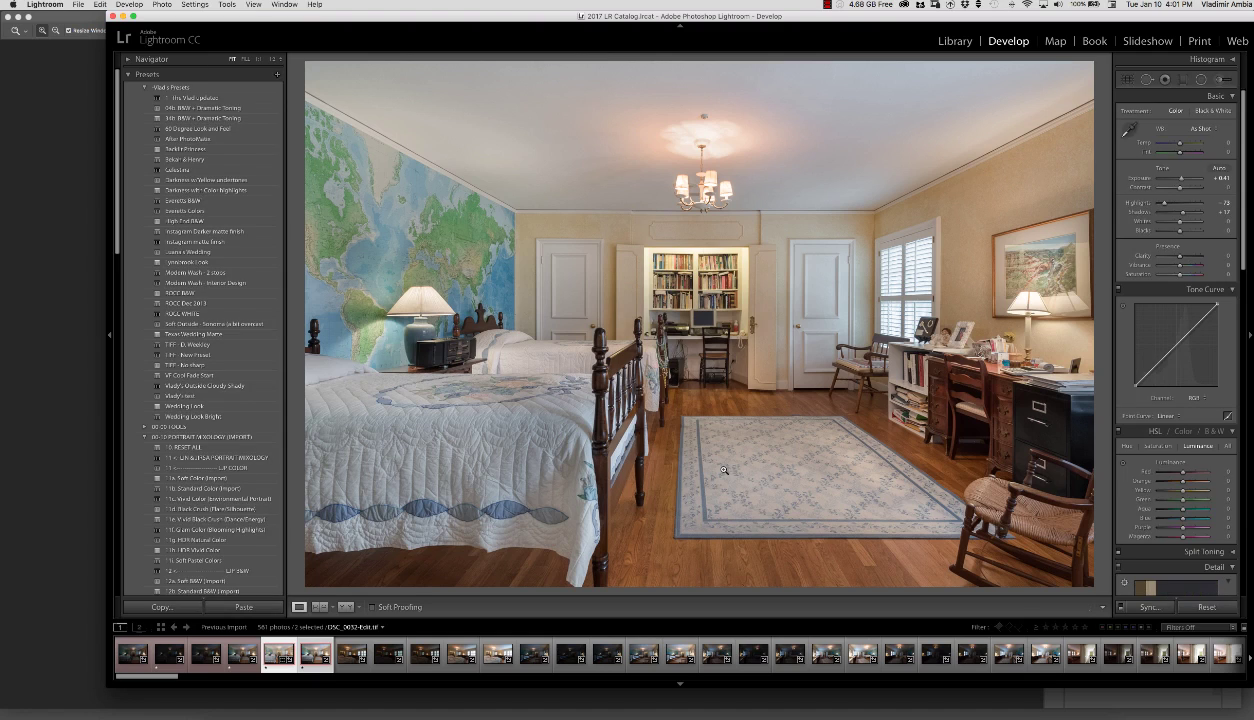
key(Right)
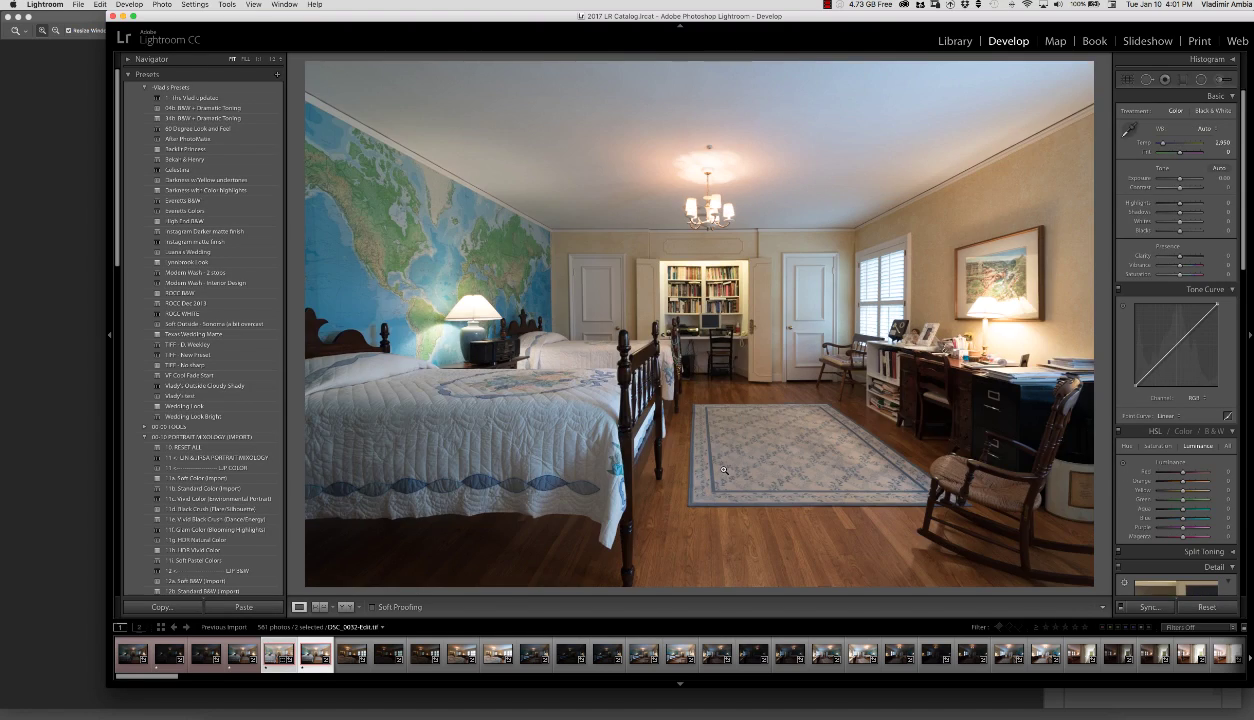
key(Left)
key(Right)
key(Right)
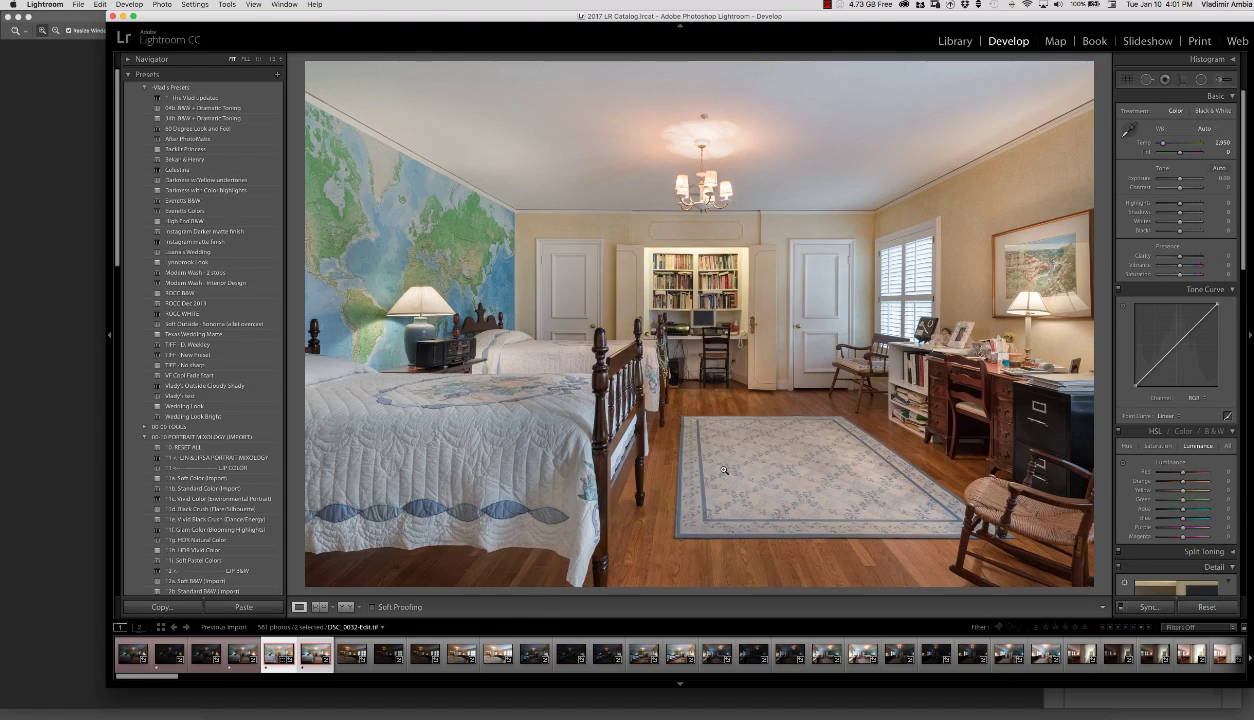
key(Left)
key(Right)
key(Left)
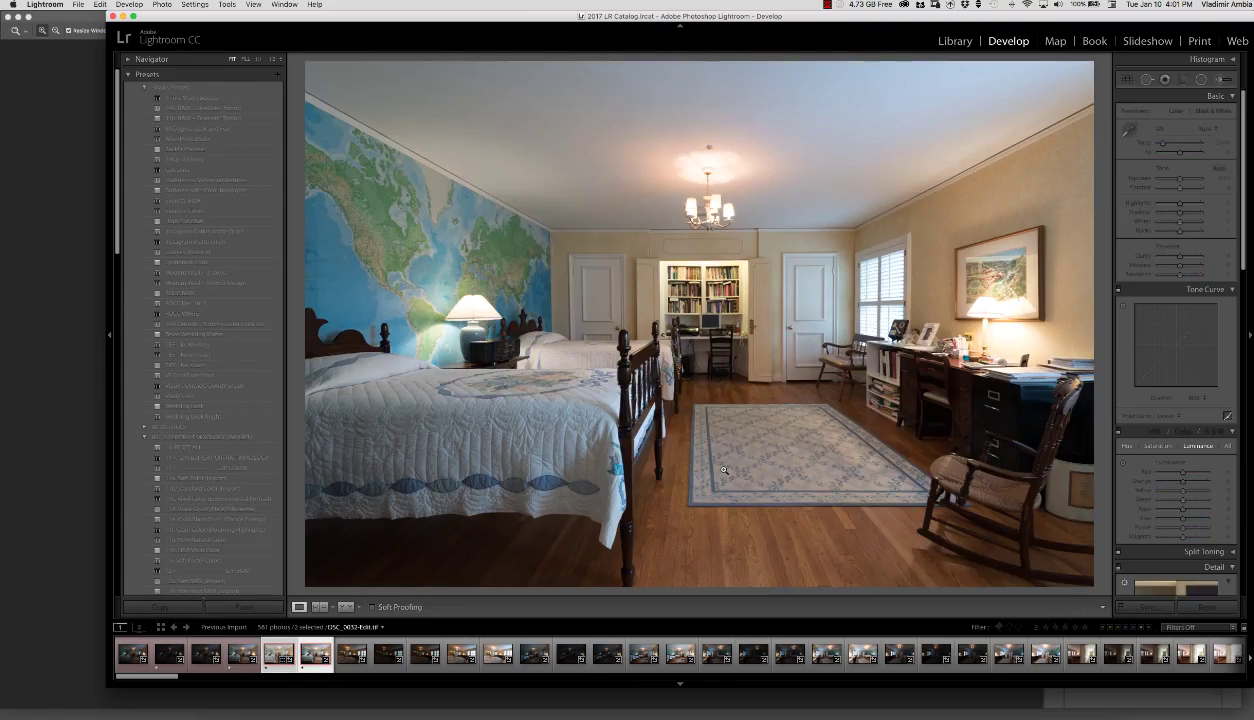
key(Right)
key(Left)
key(Right)
key(Left)
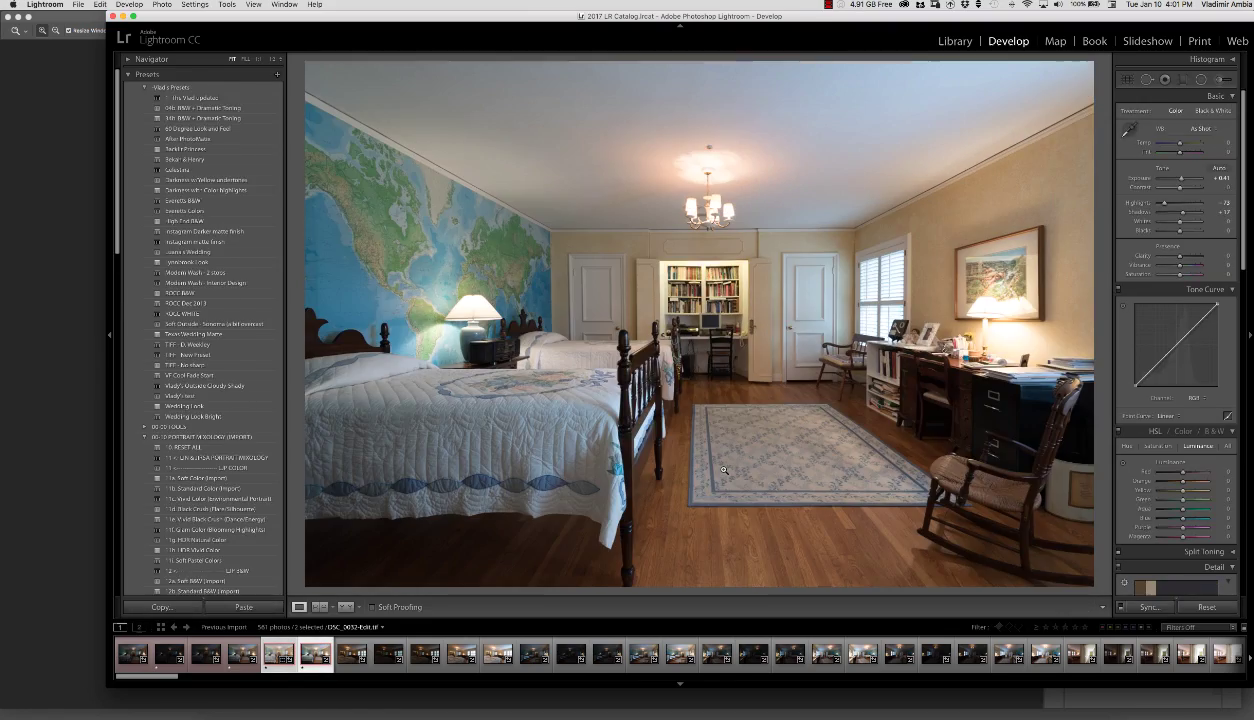
key(Right)
key(Left)
key(Right)
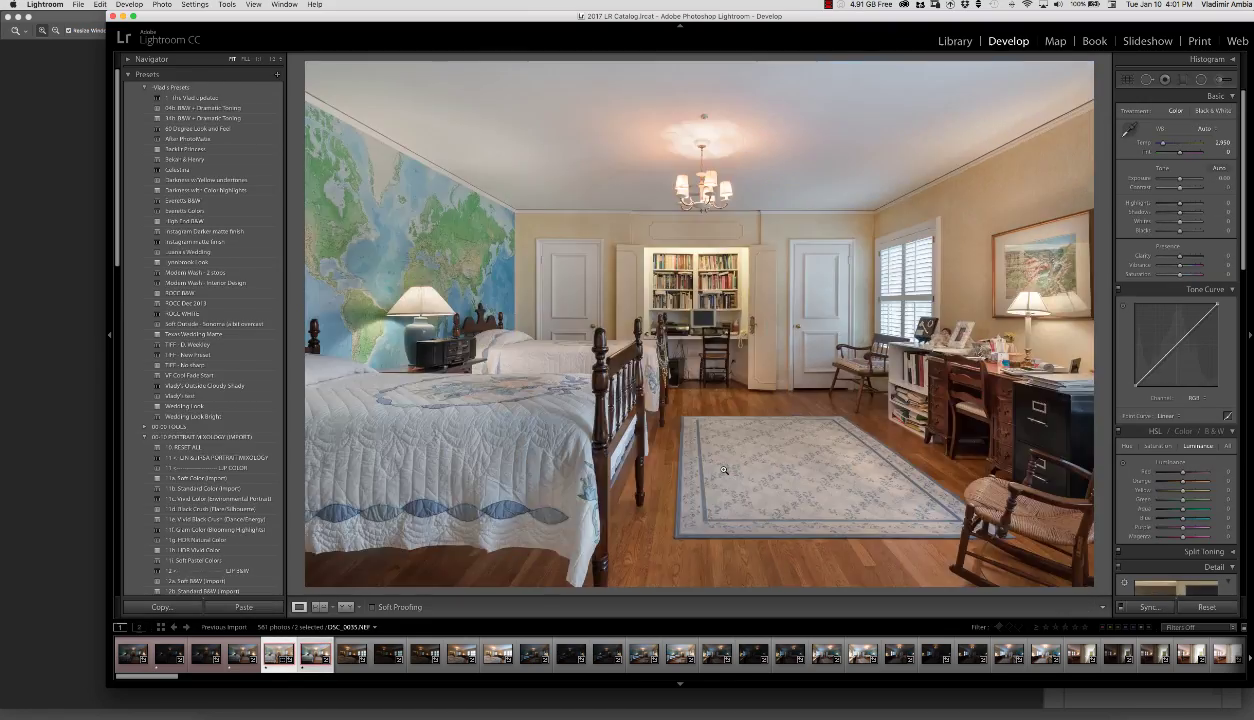
key(Left)
key(Right)
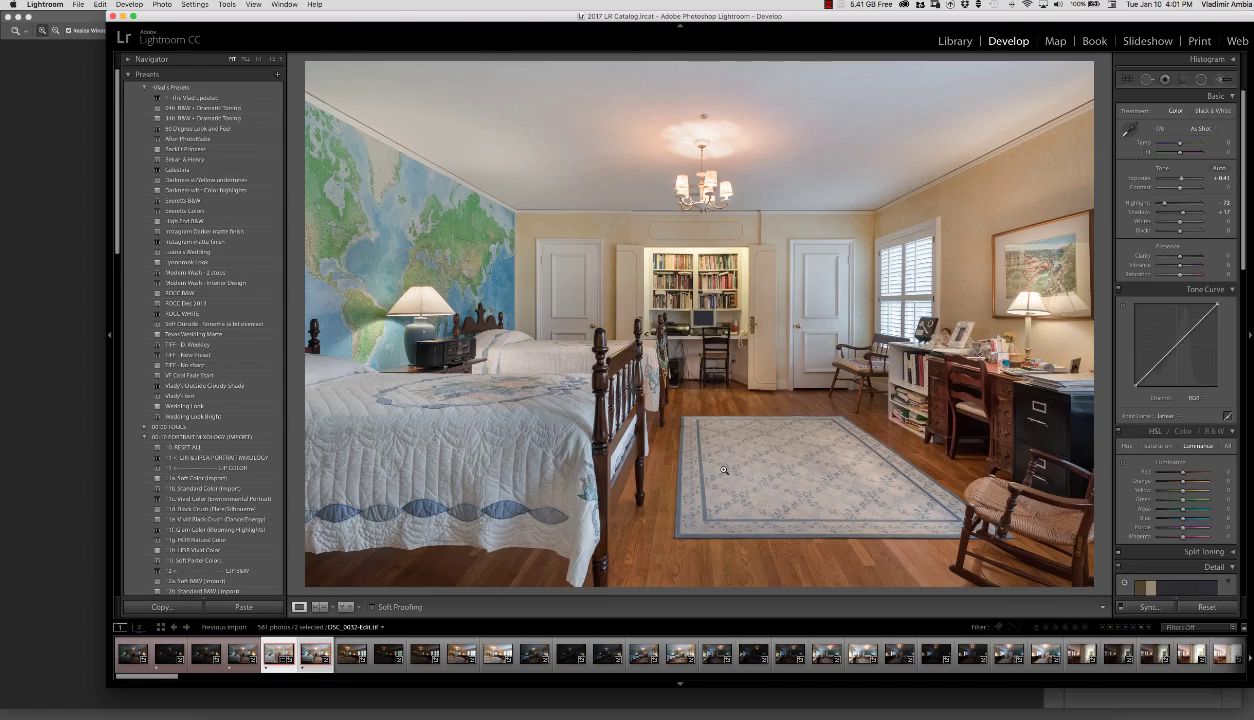
key(Left)
key(Right)
key(Left)
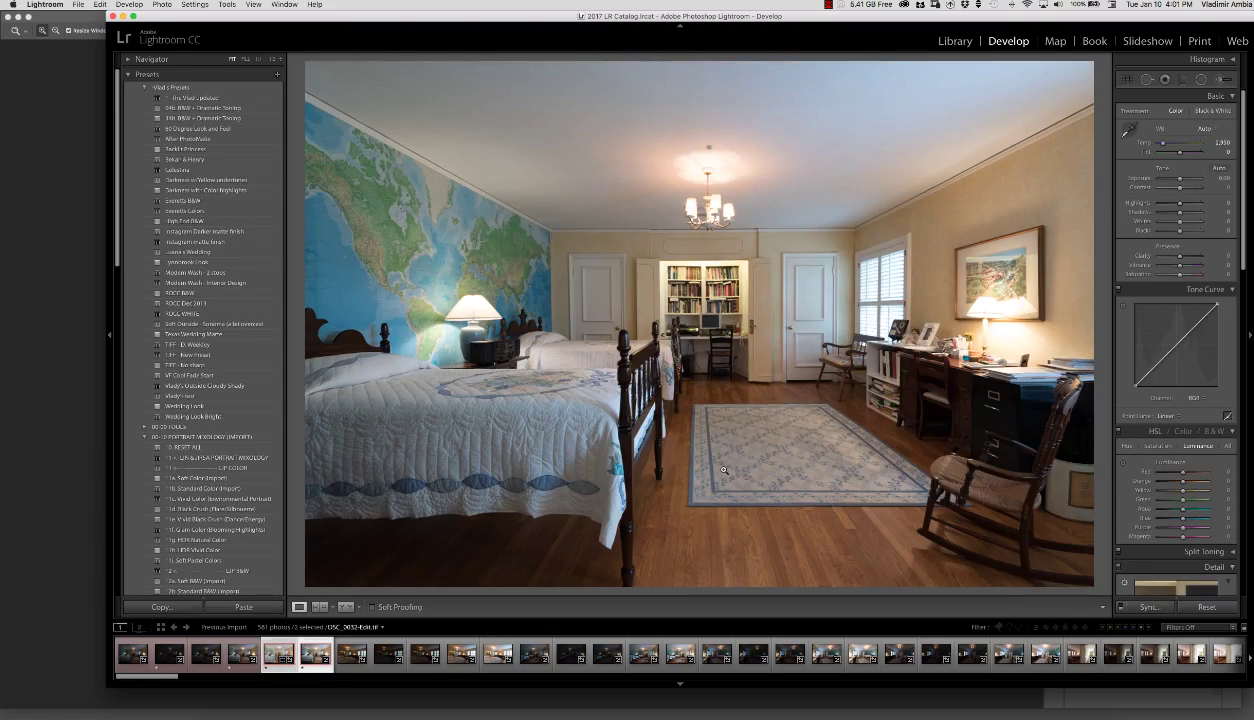
key(Right)
key(Left)
key(Right)
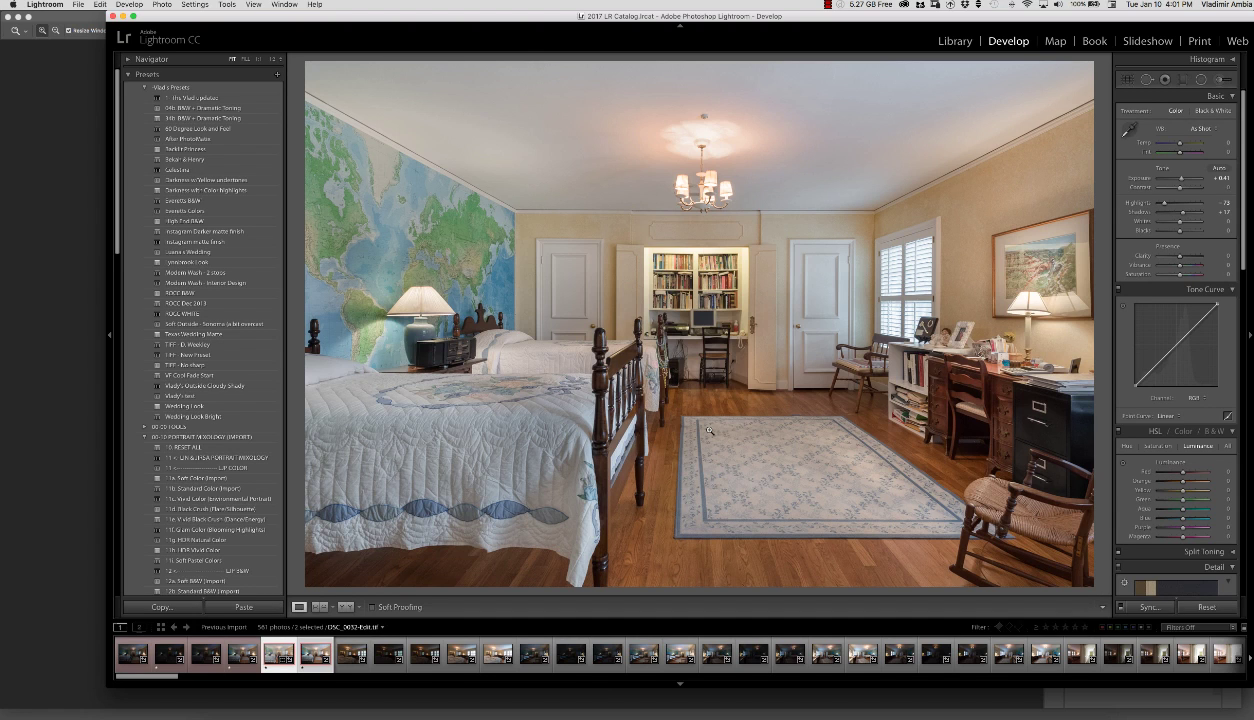
key(super)
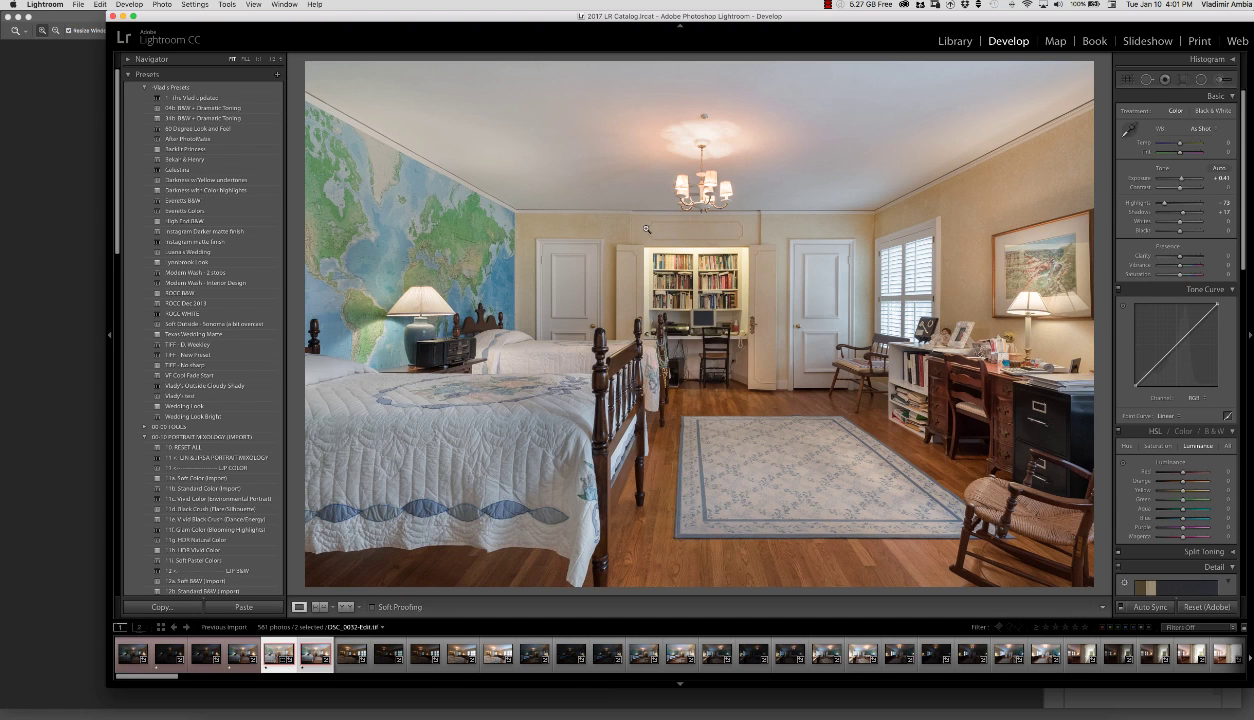